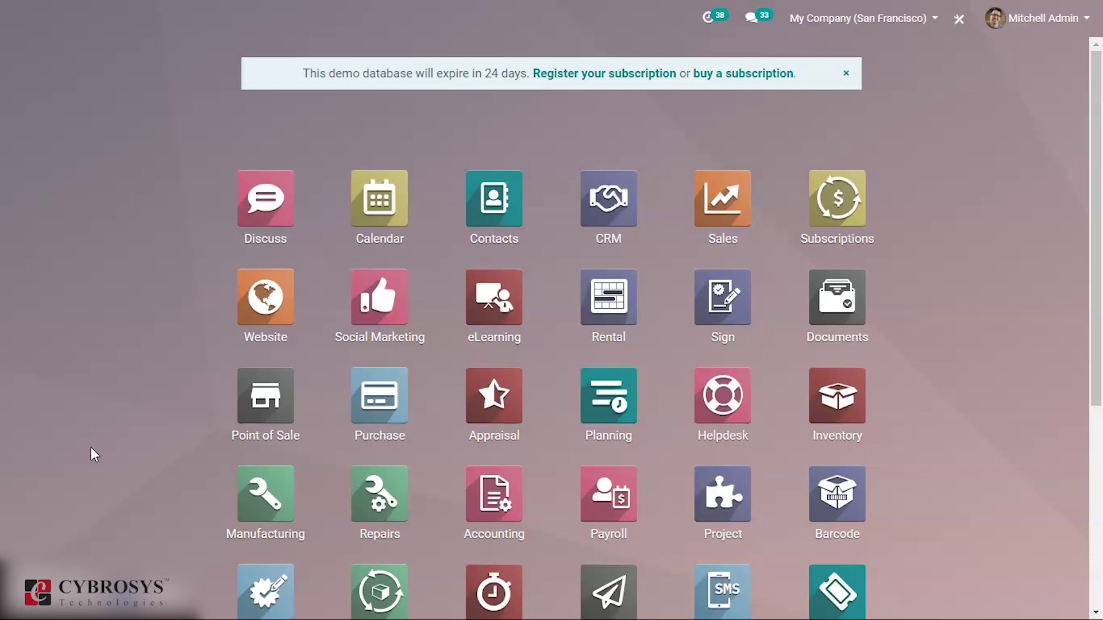
# Filter the home menu with 'el' and launch the eLearning app.
pyautogui.write('el')
pyautogui.click(270, 190)
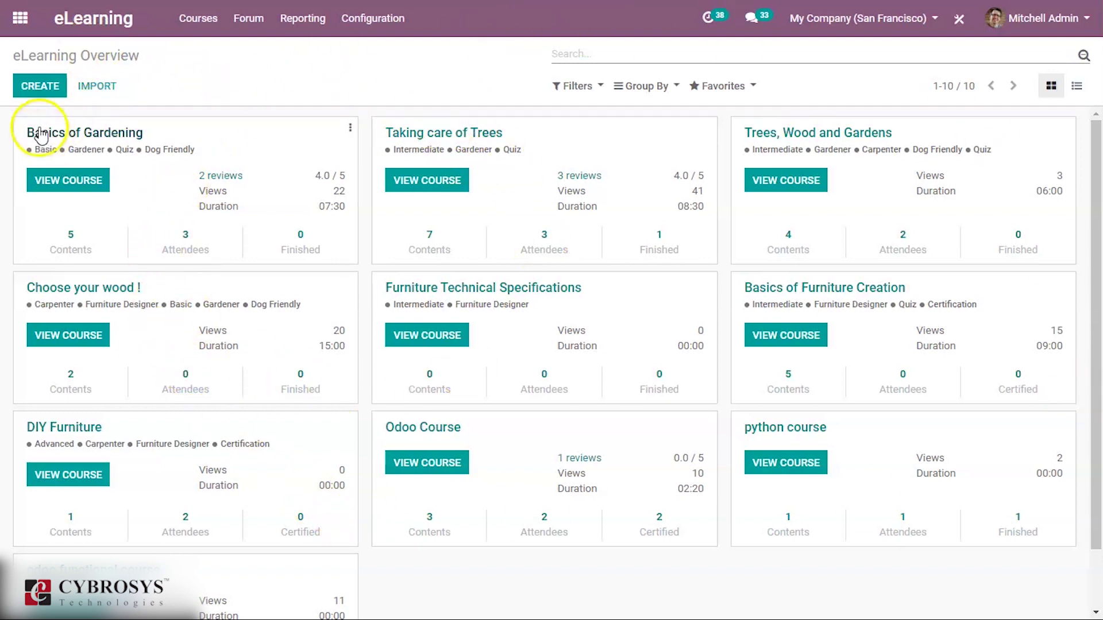
# Open the Basics of Gardening course card from the eLearning overview.
pyautogui.moveTo(355, 132)
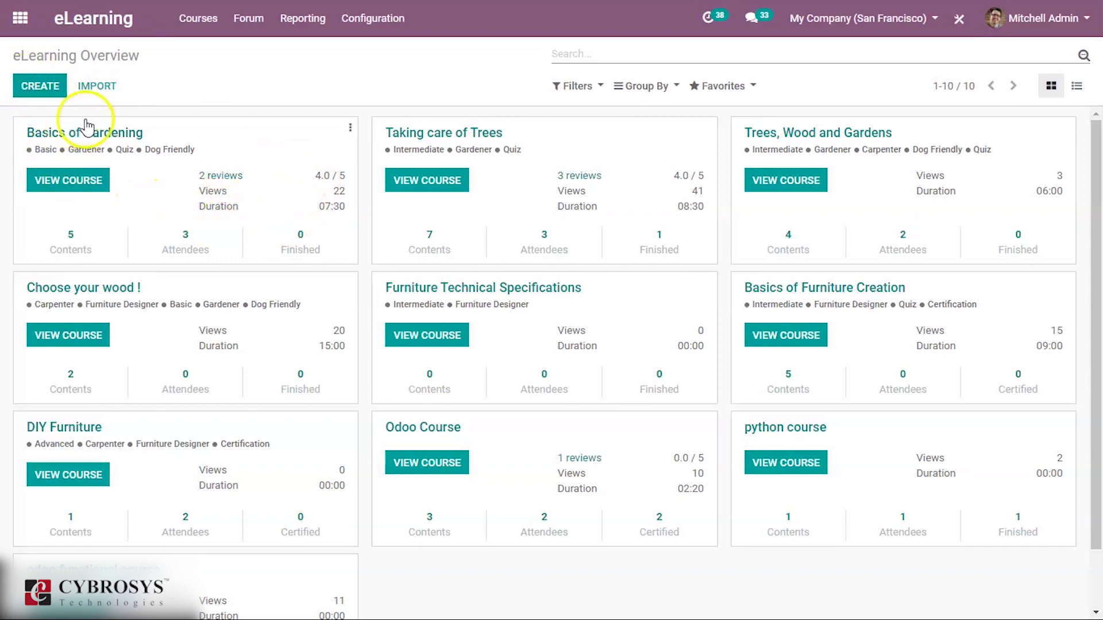
pyautogui.click(112, 137)
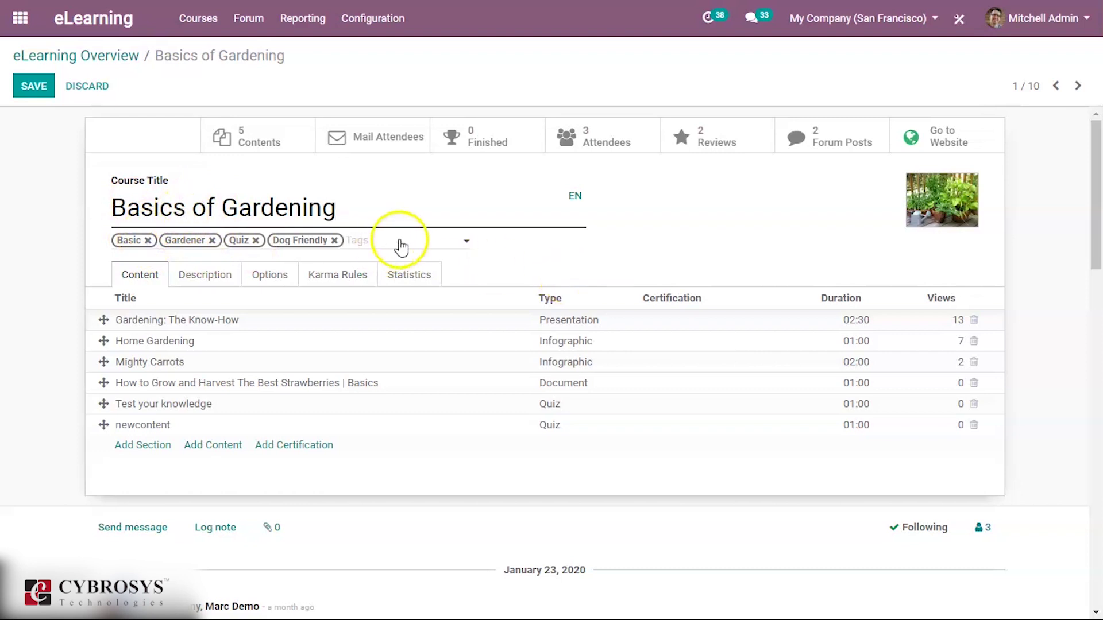
# Browse the course tag suggestions twice and close them without adding any tag.
pyautogui.click(382, 242)
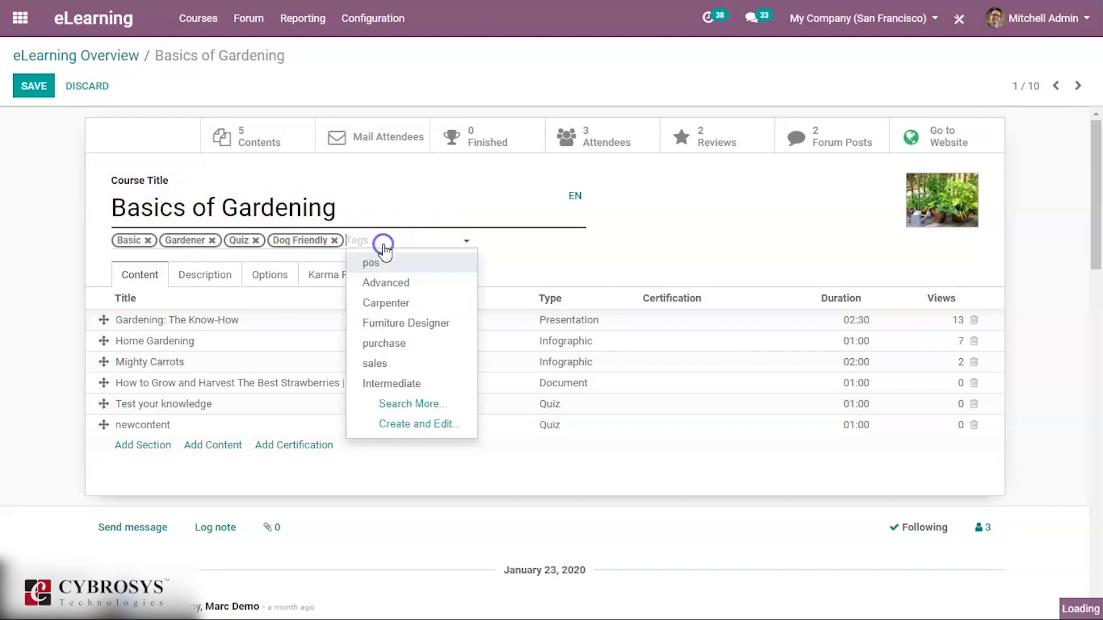
pyautogui.click(522, 253)
pyautogui.click(454, 243)
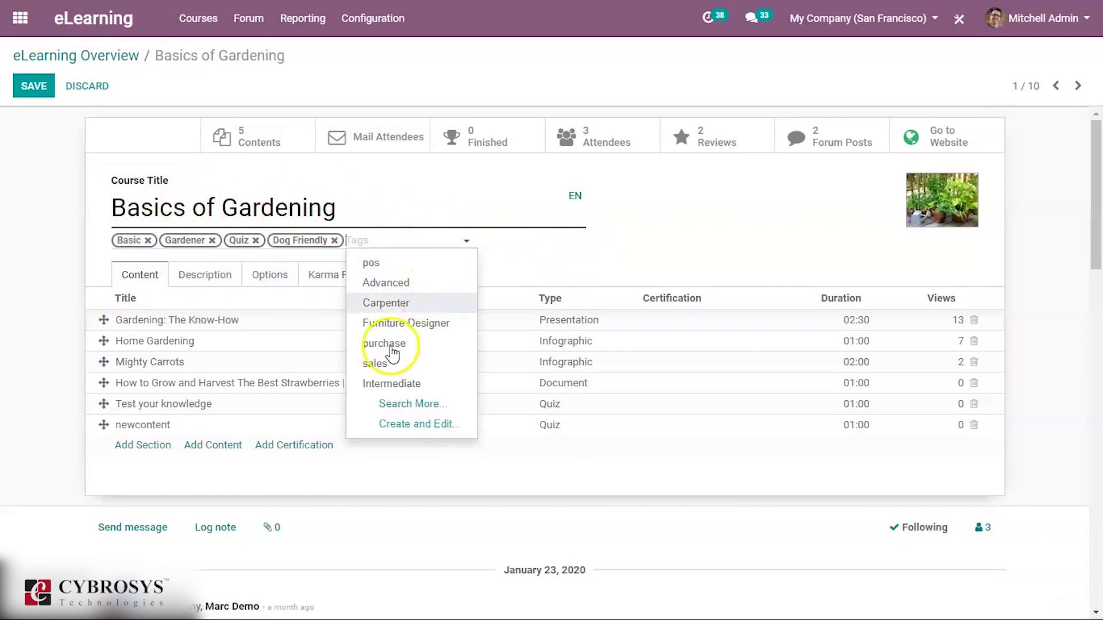
pyautogui.click(525, 247)
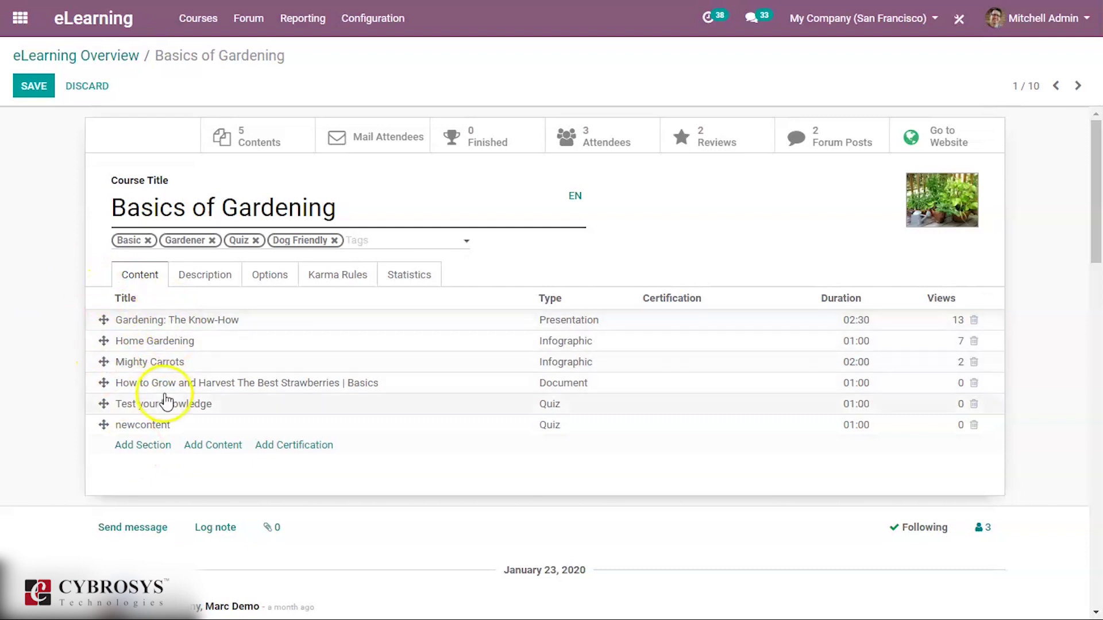
# Start new content titled 'new title' for the Basics of Gardening course.
pyautogui.click(214, 446)
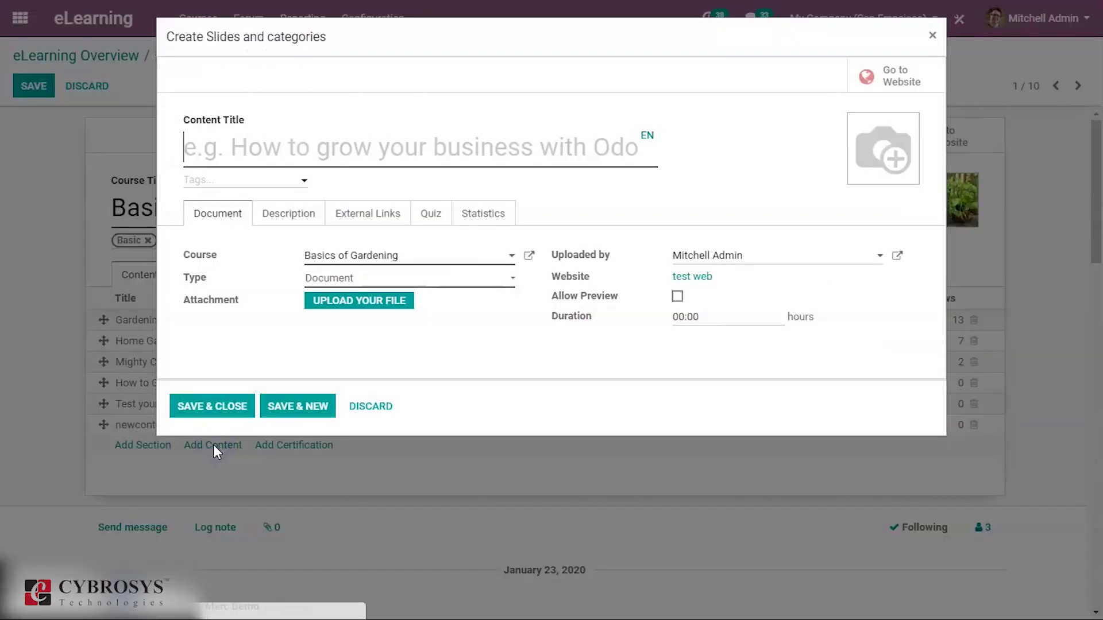
pyautogui.click(298, 150)
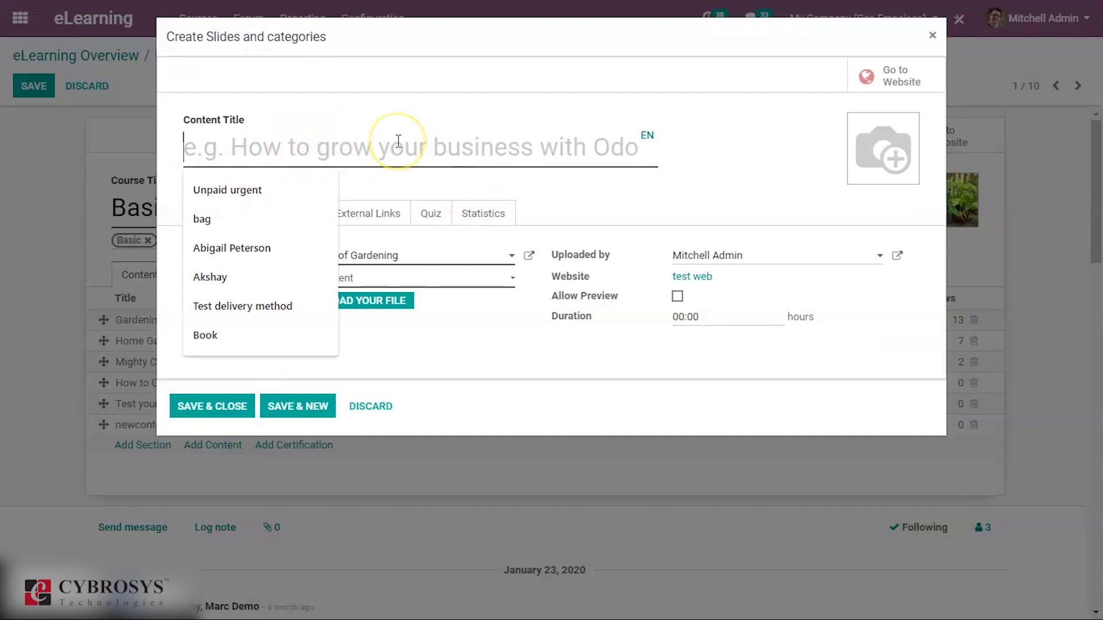
pyautogui.write('new title')
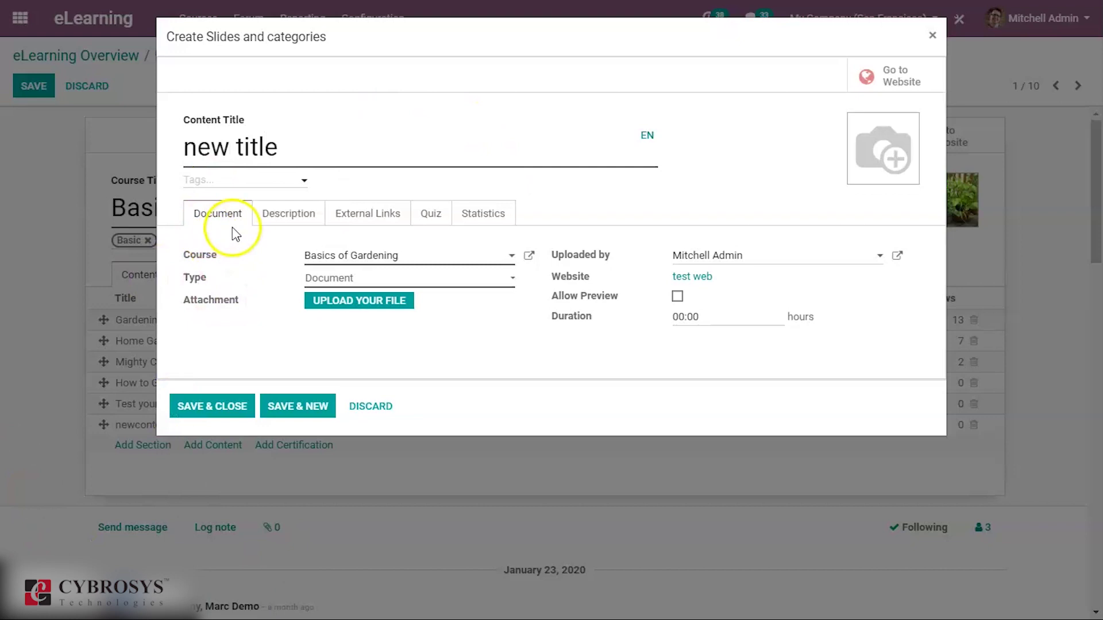
pyautogui.click(349, 254)
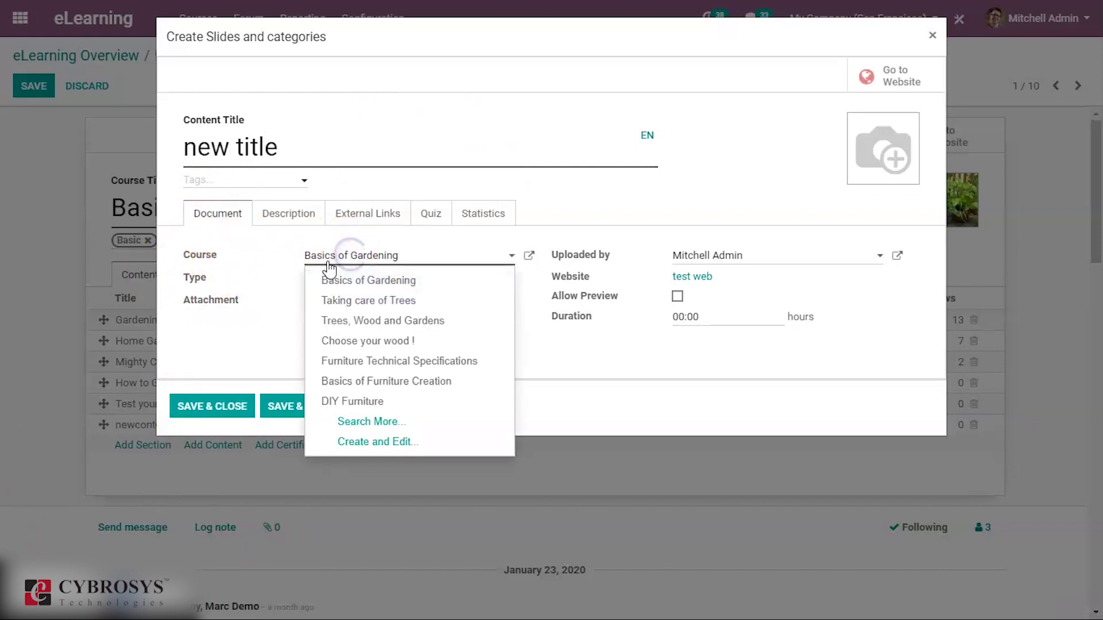
pyautogui.click(227, 283)
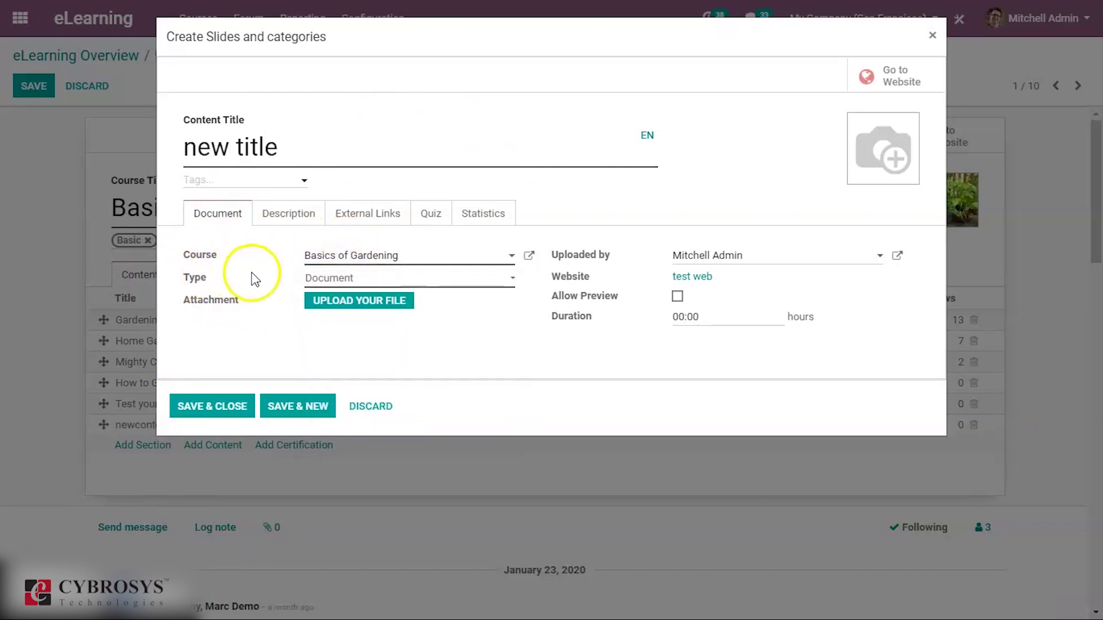
# Try the Web Page and Video content types, then keep the type as Document.
pyautogui.click(339, 278)
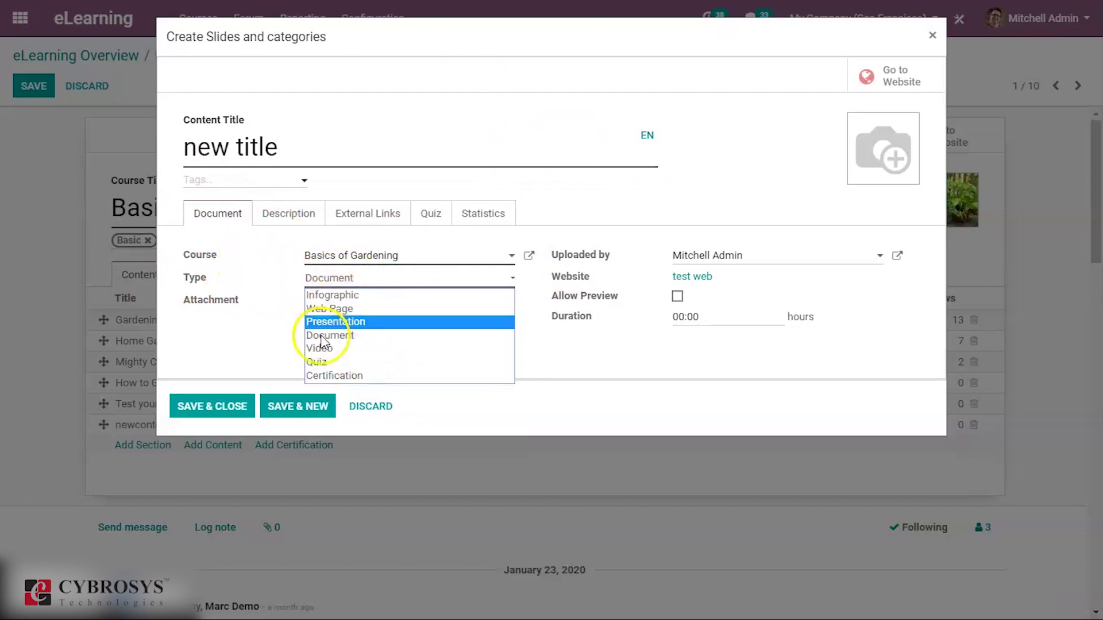
pyautogui.click(322, 309)
pyautogui.click(345, 278)
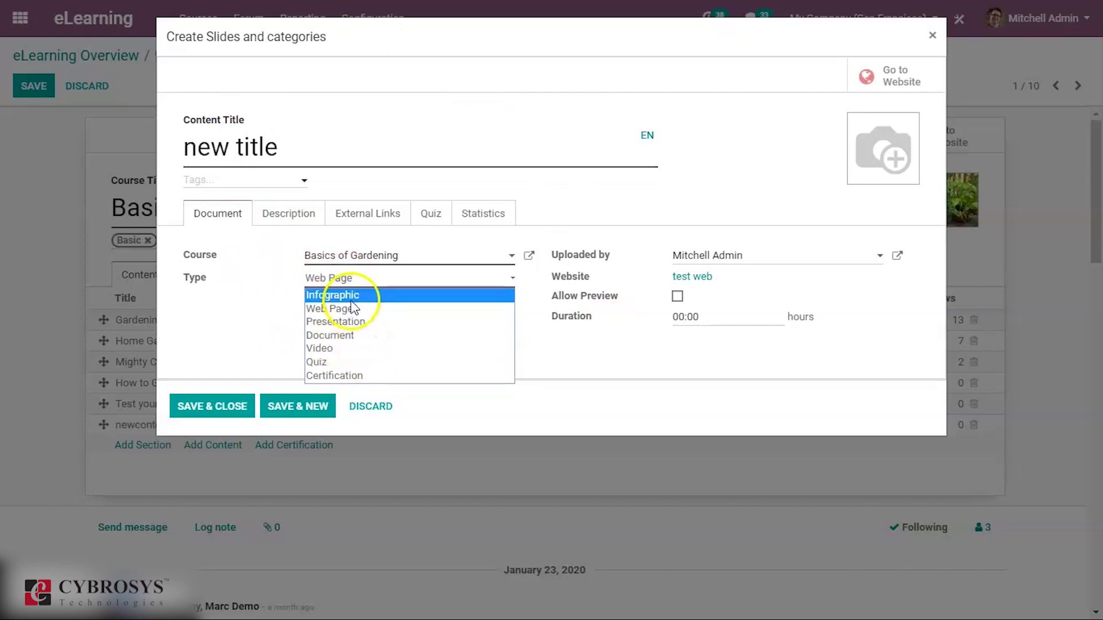
pyautogui.click(349, 349)
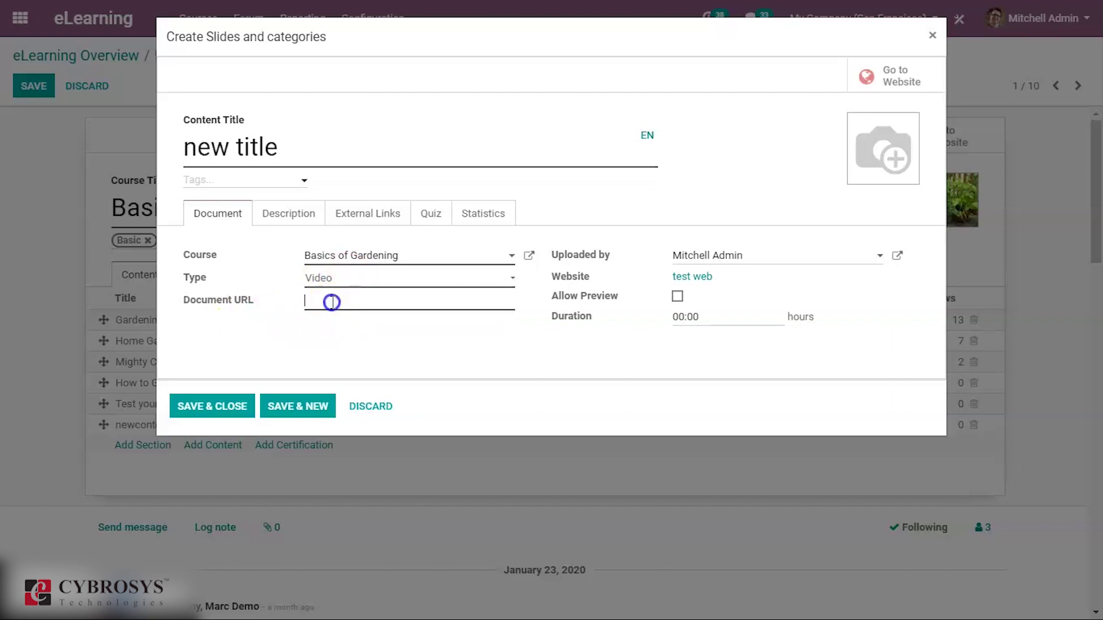
pyautogui.click(423, 277)
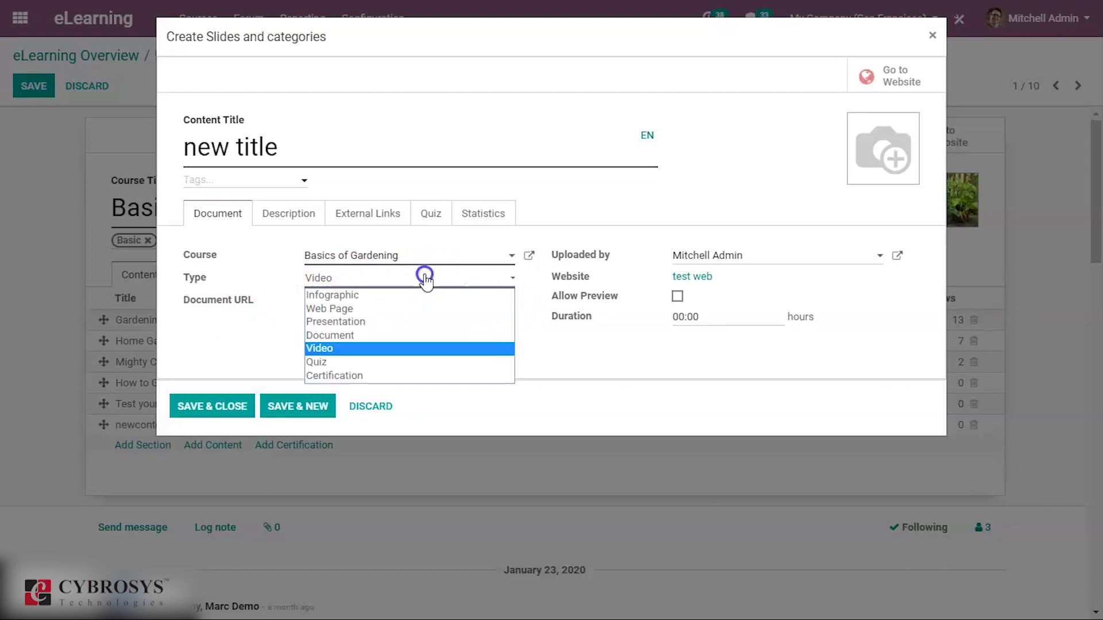
pyautogui.click(364, 335)
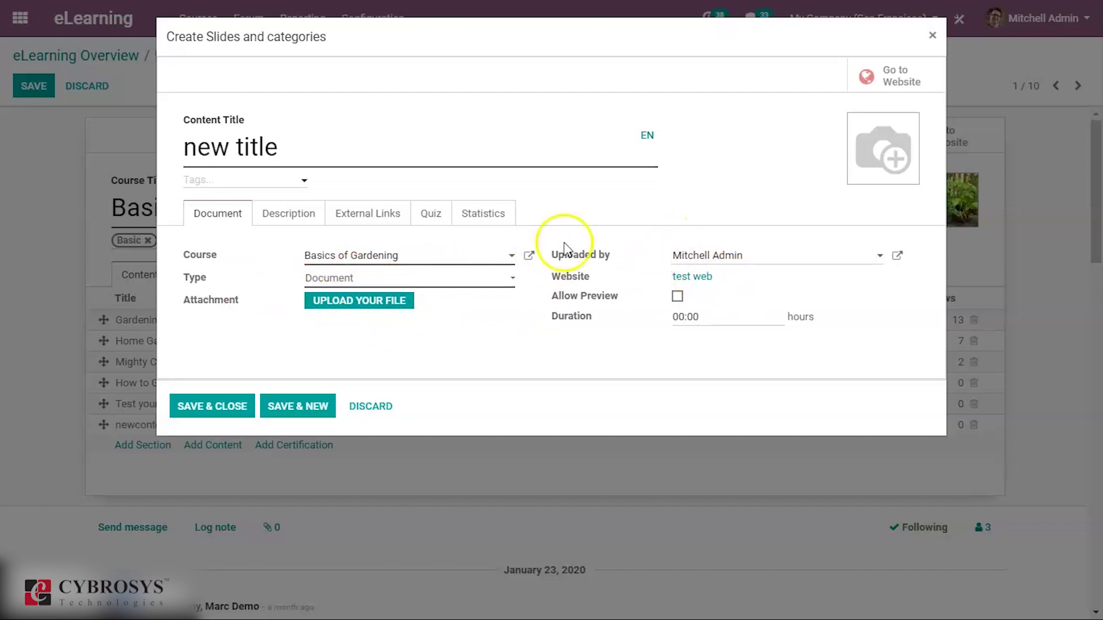
# Leave the uploader unchanged, set Duration to 1 hour, and view the description.
pyautogui.click(698, 260)
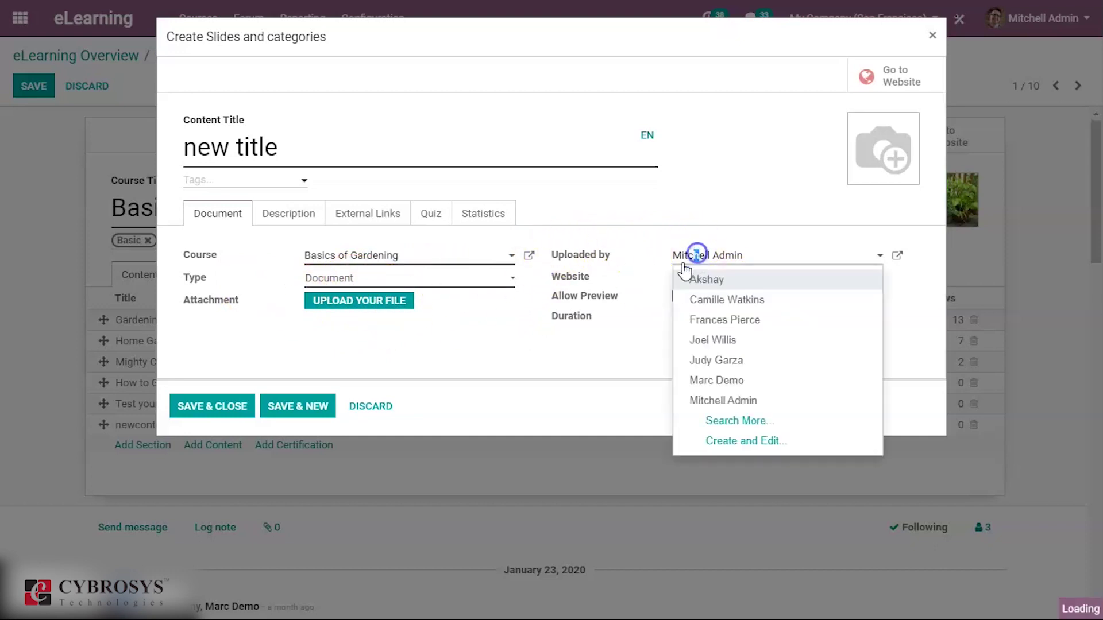
pyautogui.click(643, 251)
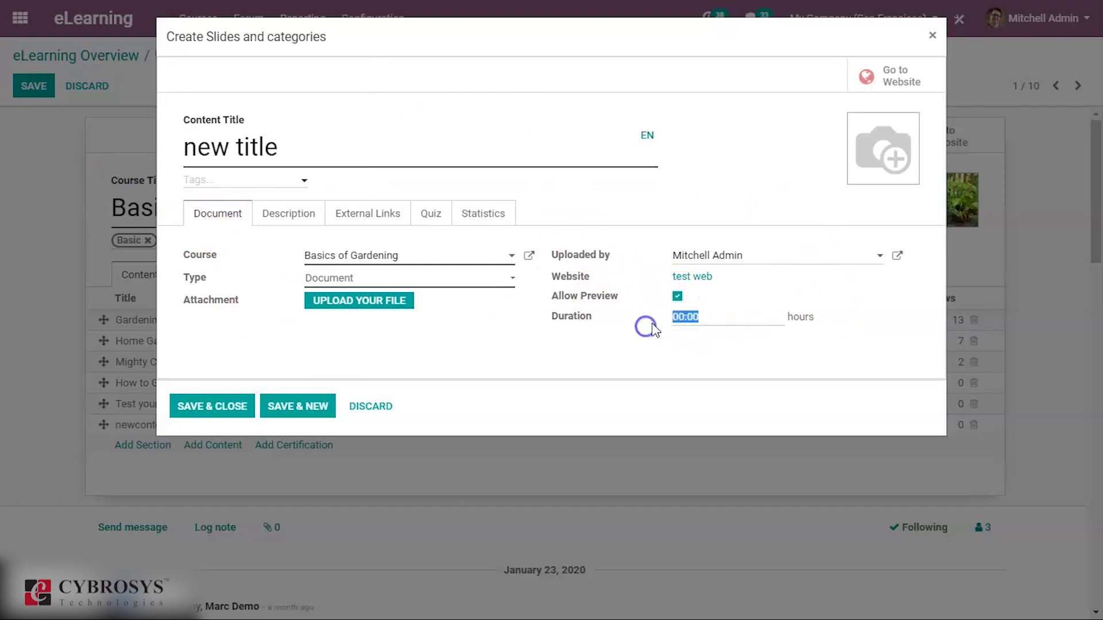
pyautogui.write('1')
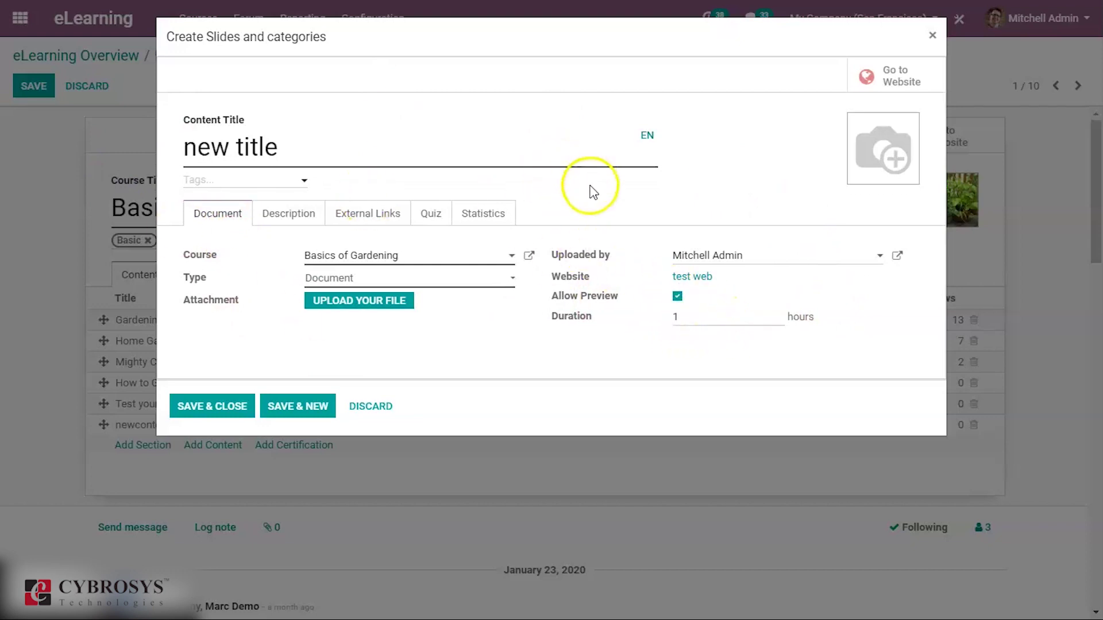
pyautogui.click(294, 214)
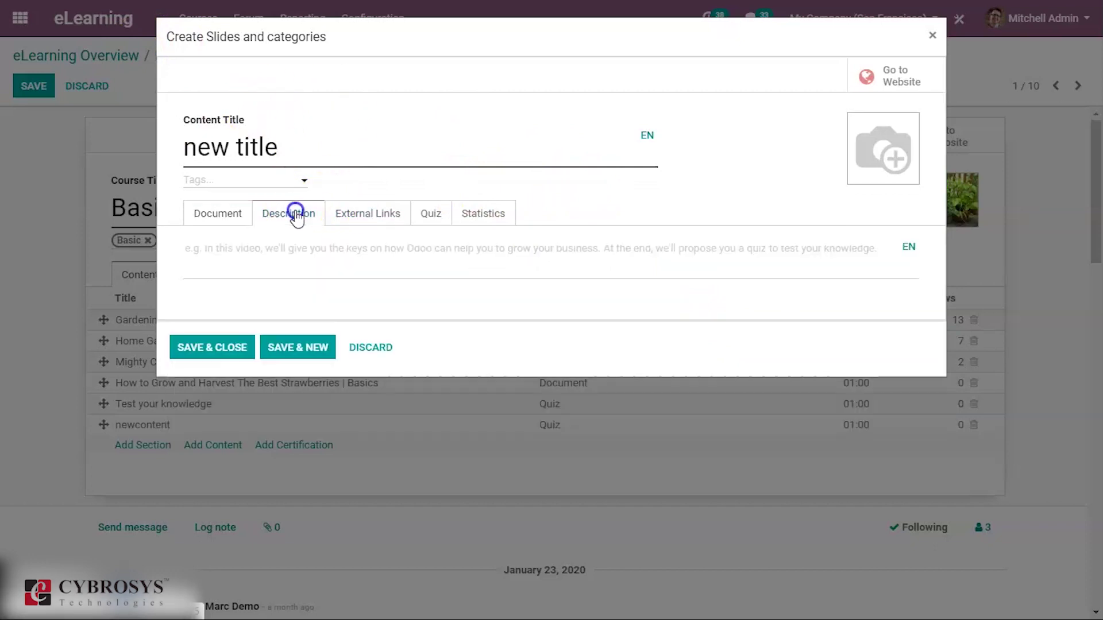
# Review the quiz rewards (10, 7, 5, 2) and add a new quiz question.
pyautogui.click(357, 224)
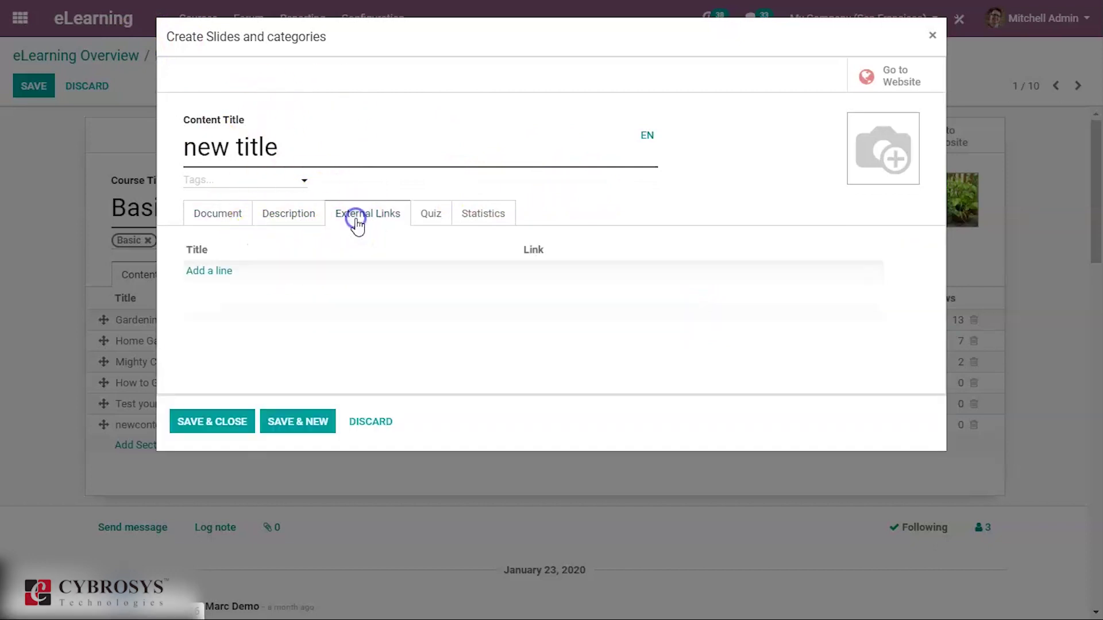
pyautogui.click(426, 221)
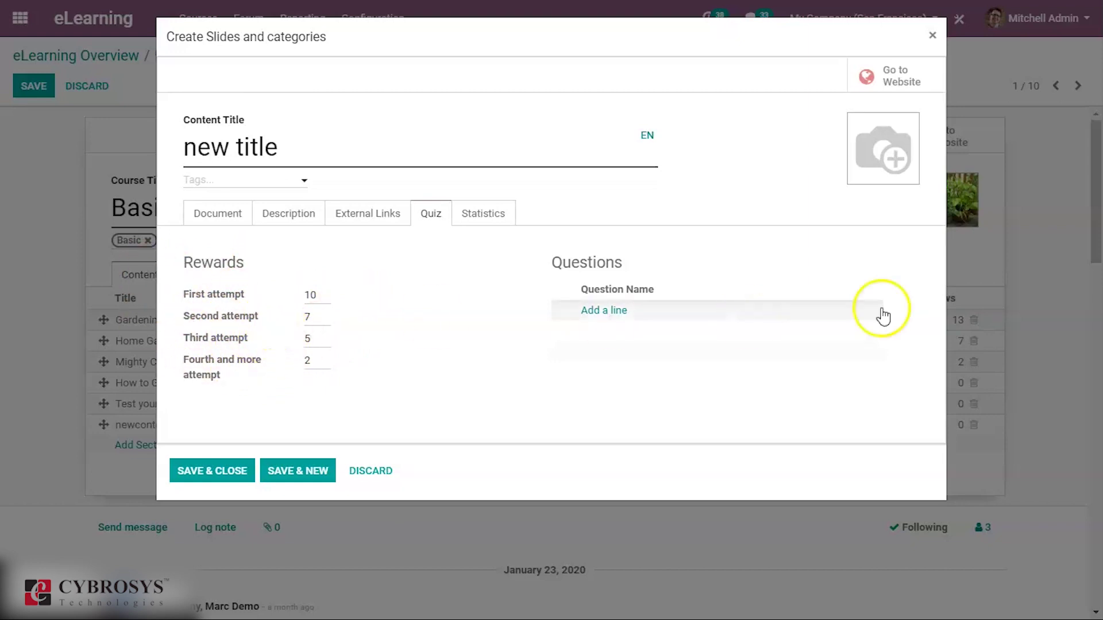
pyautogui.click(600, 313)
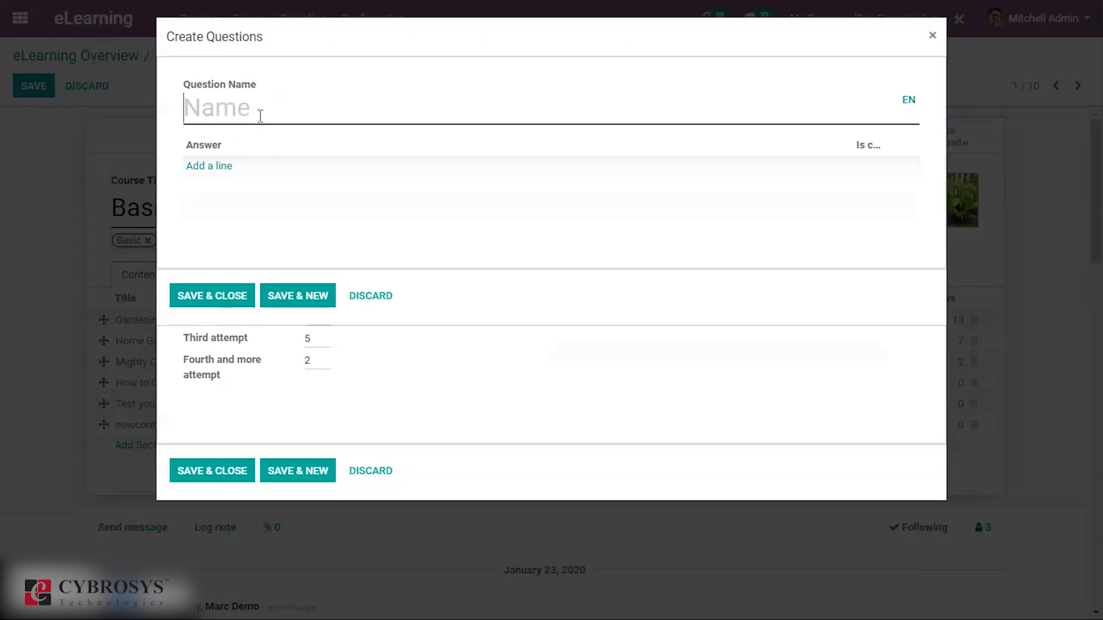
# Try adding an answer, discard the question, check statistics, and close the content dialog.
pyautogui.click(197, 167)
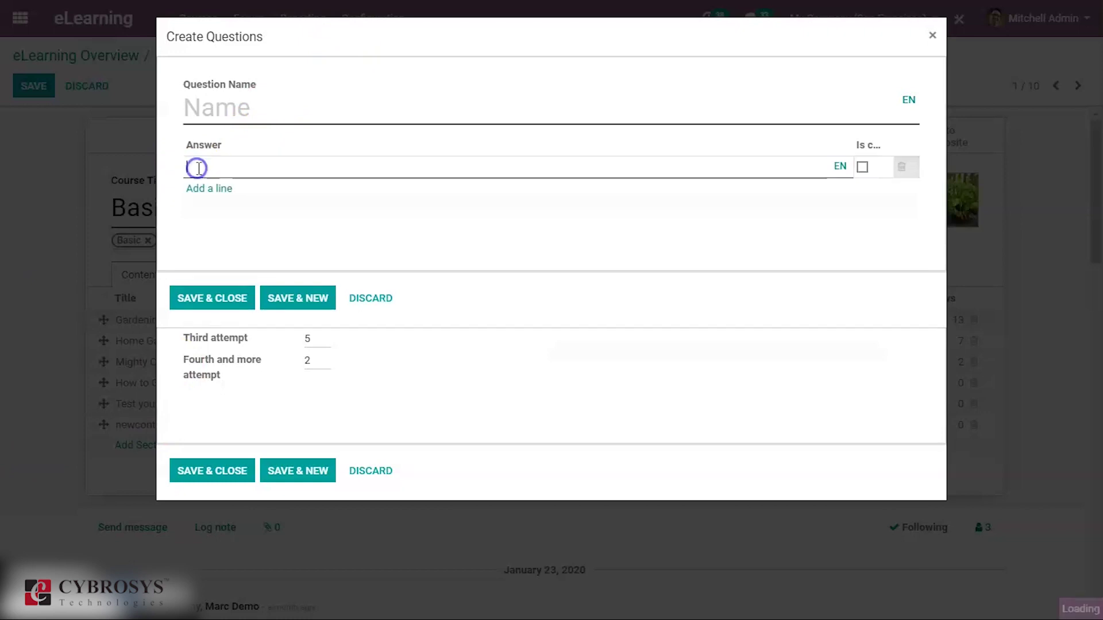
pyautogui.click(863, 166)
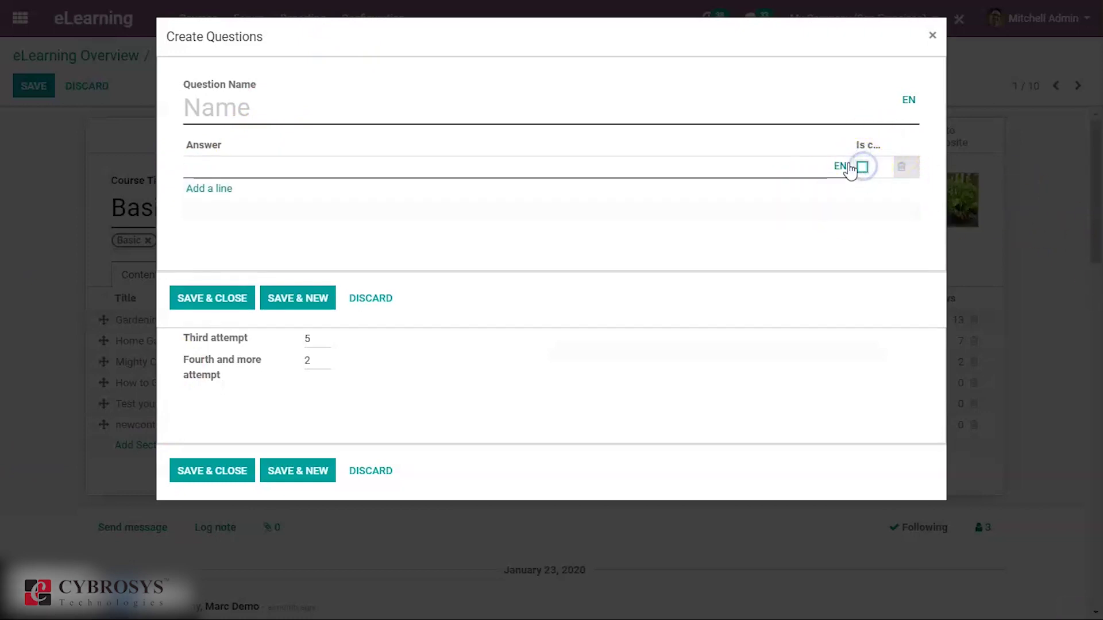
pyautogui.click(323, 170)
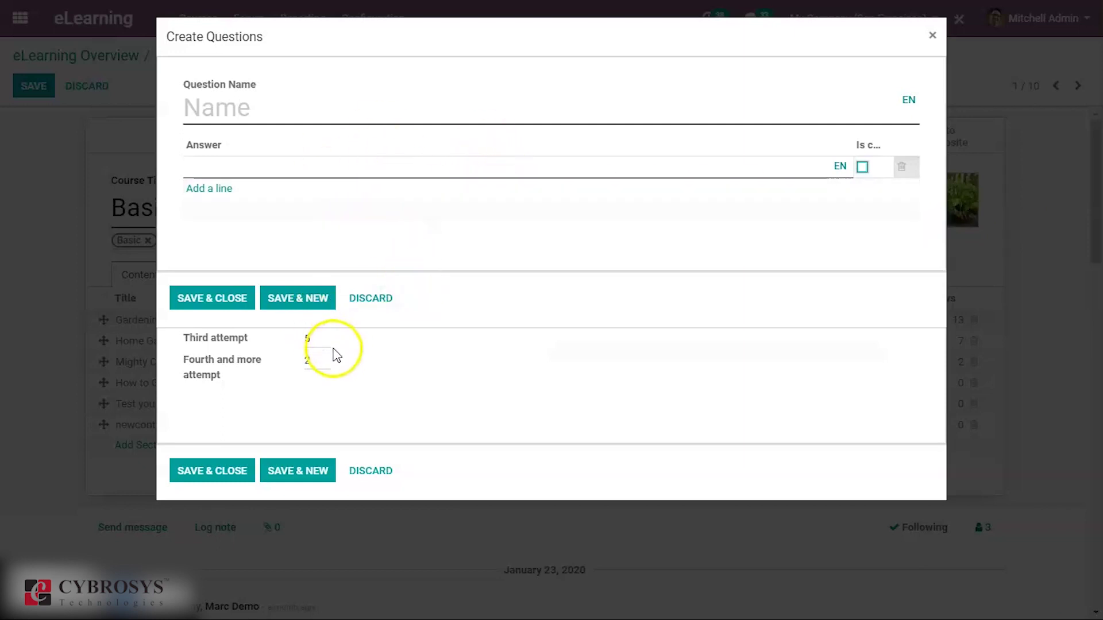
pyautogui.click(932, 36)
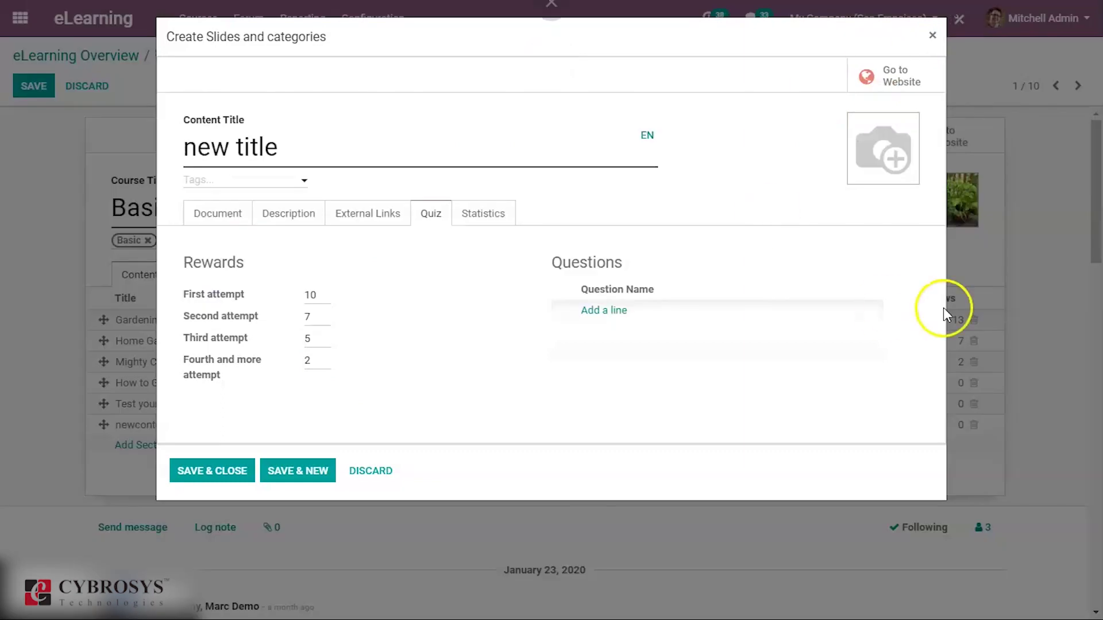
pyautogui.click(469, 225)
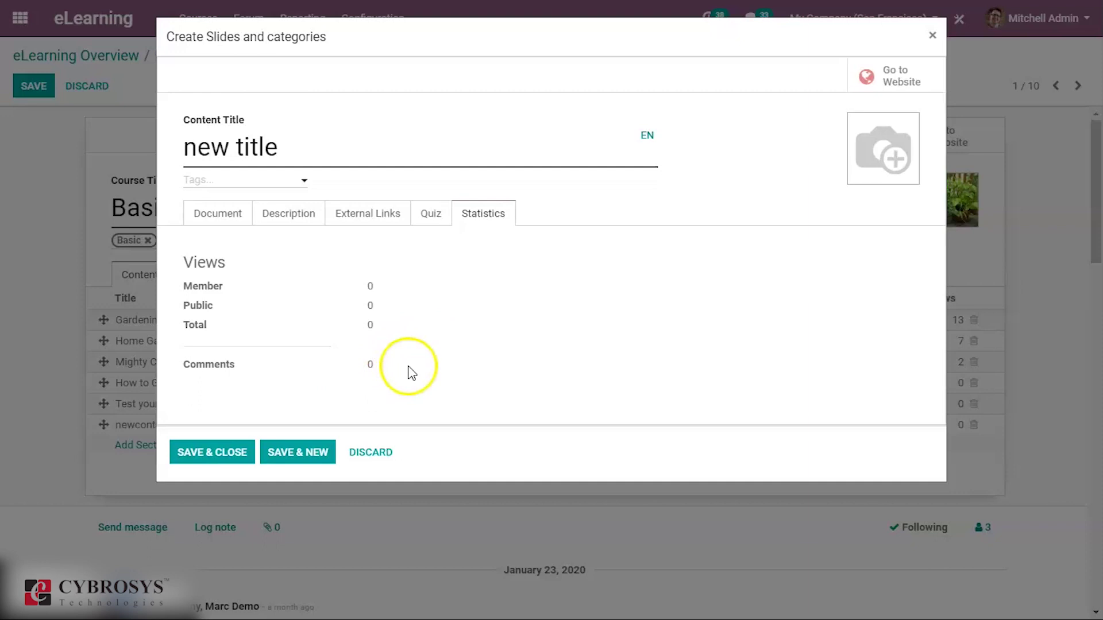
pyautogui.click(933, 35)
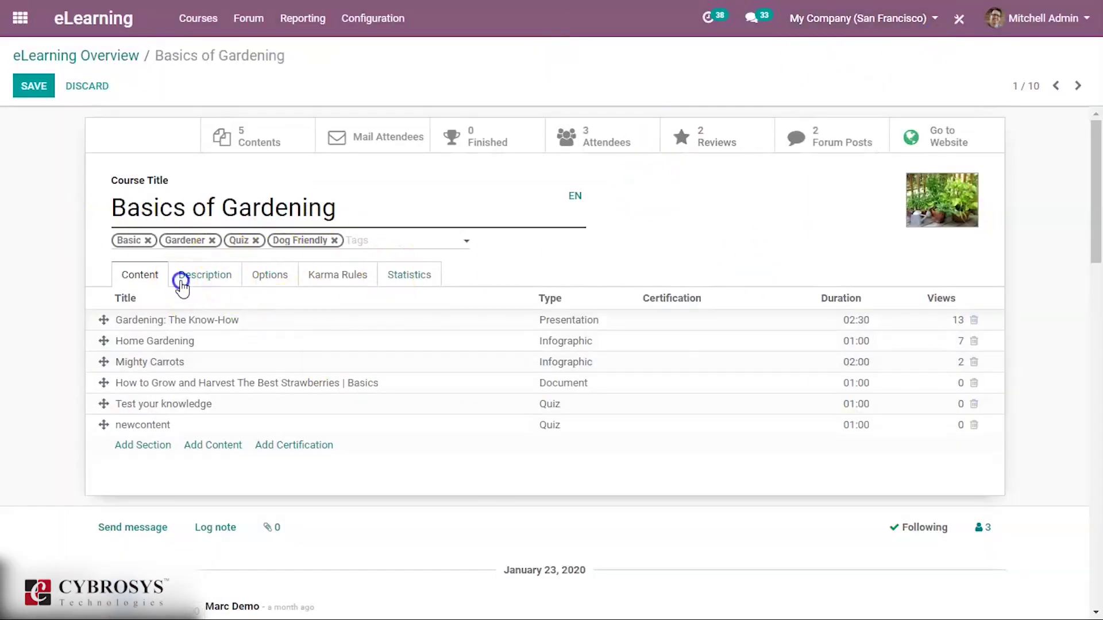
# Show the course Options and change the course type from Training to Documentation.
pyautogui.click(190, 276)
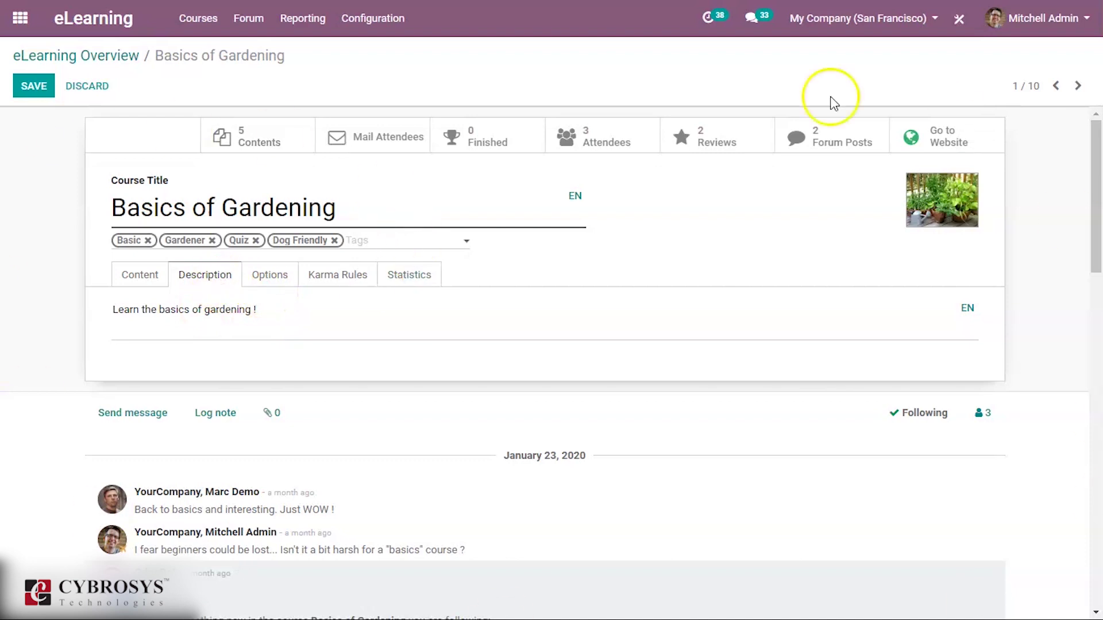
pyautogui.click(265, 275)
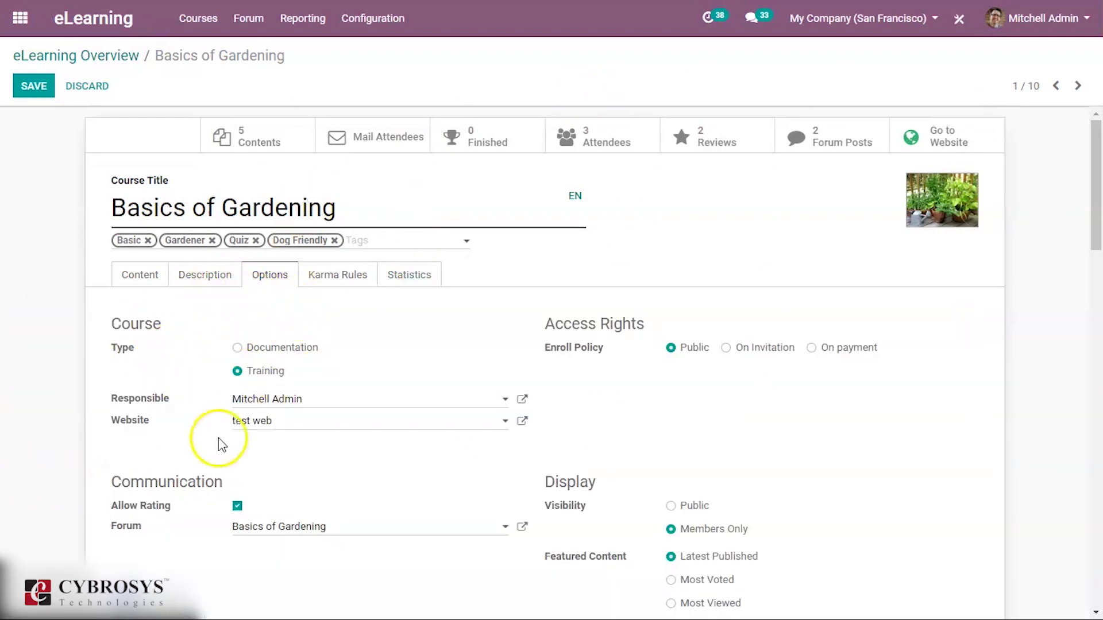
pyautogui.scroll(-5, 684, 443)
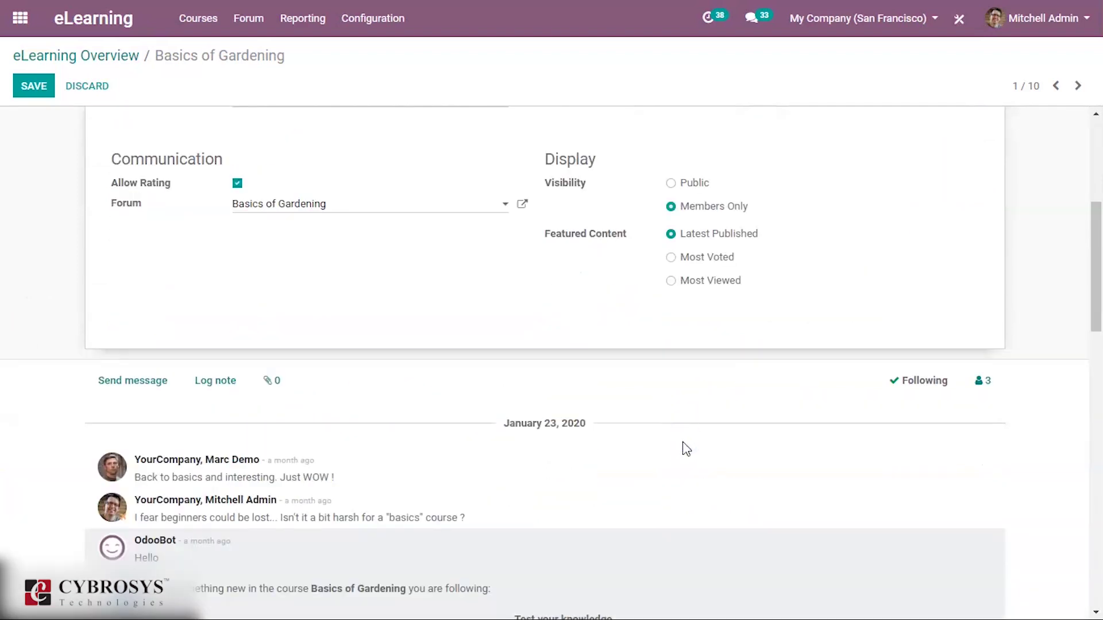
pyautogui.scroll(5, 684, 448)
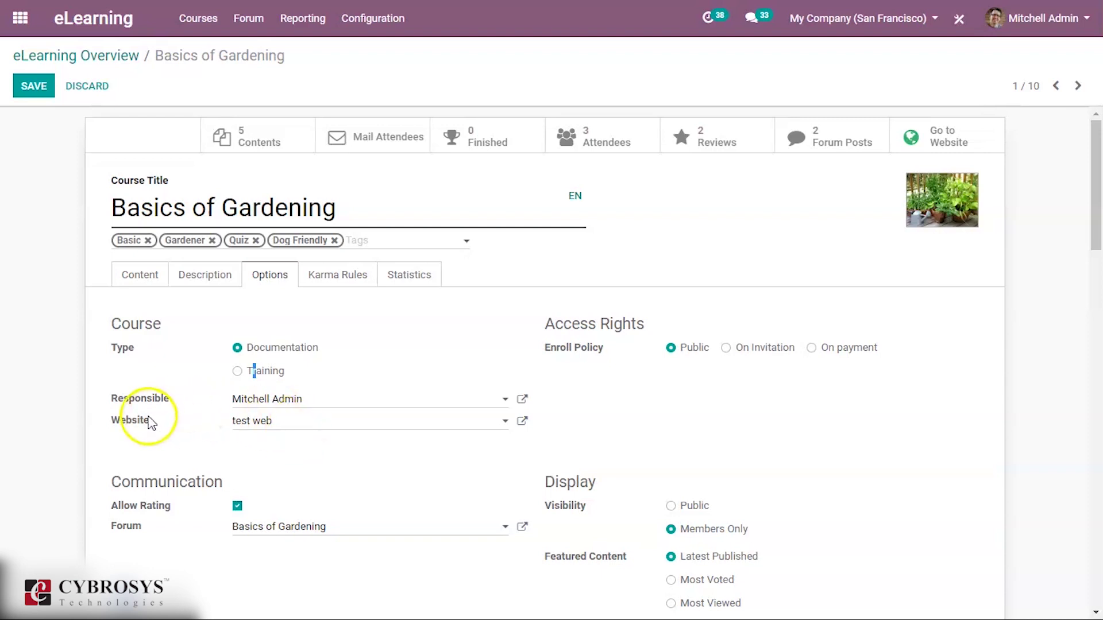
pyautogui.moveTo(147, 424)
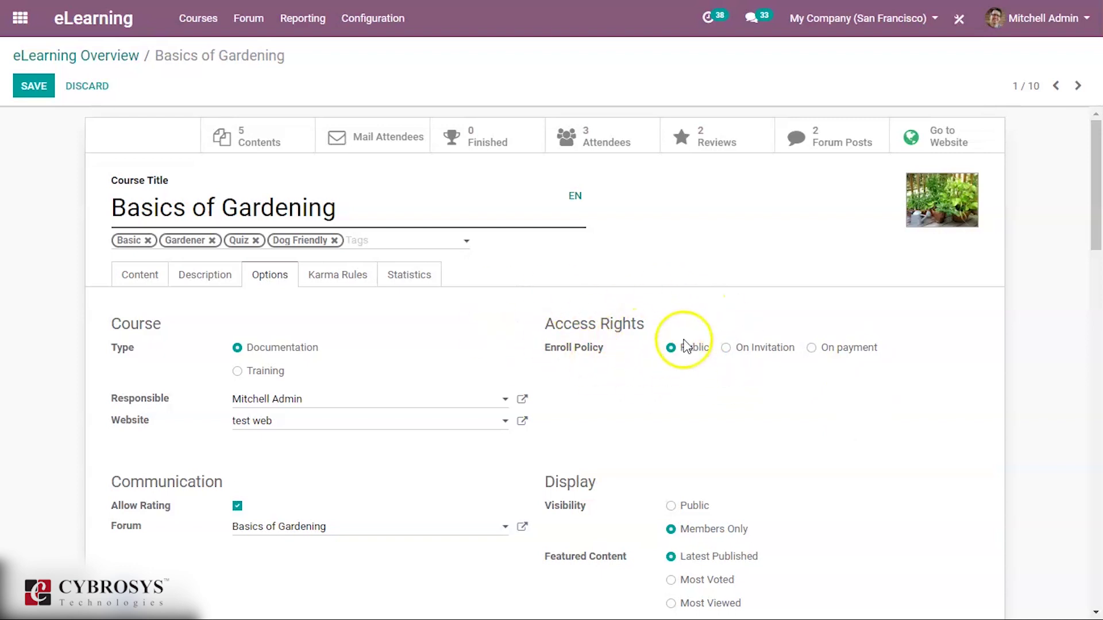
# Try Invitation and Paid enrolment, keep Public, check the forum, and save the course.
pyautogui.click(728, 348)
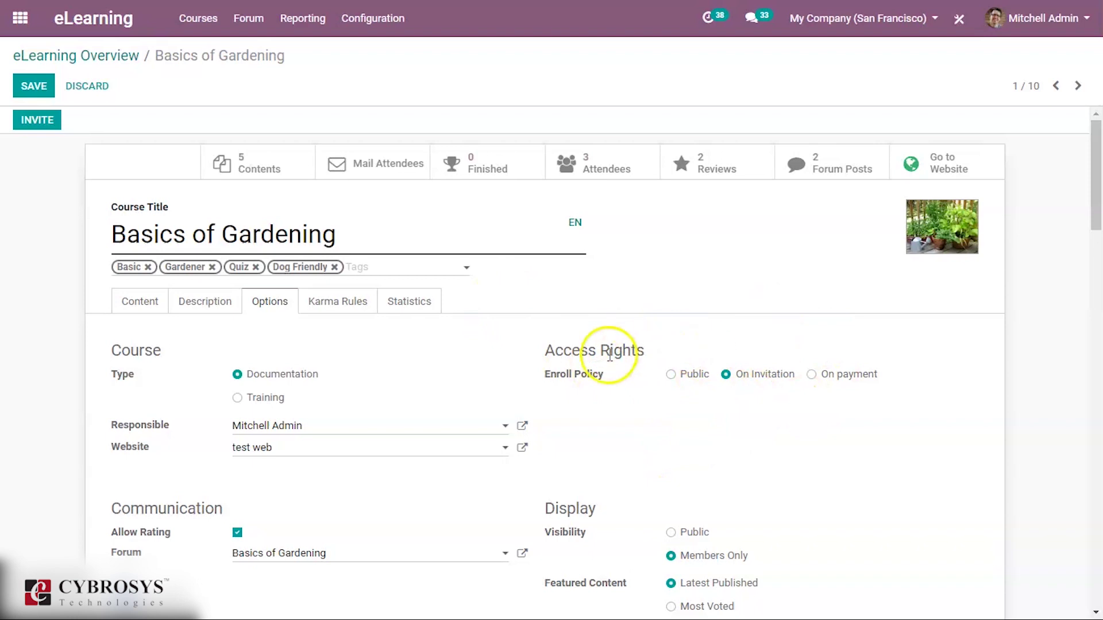
pyautogui.click(811, 376)
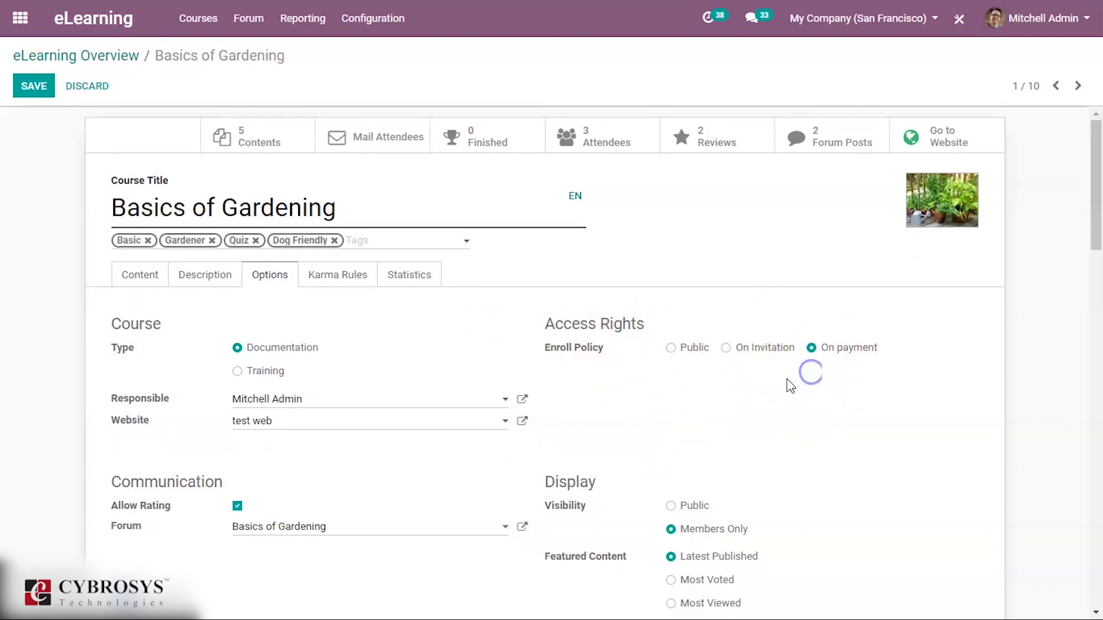
pyautogui.click(691, 355)
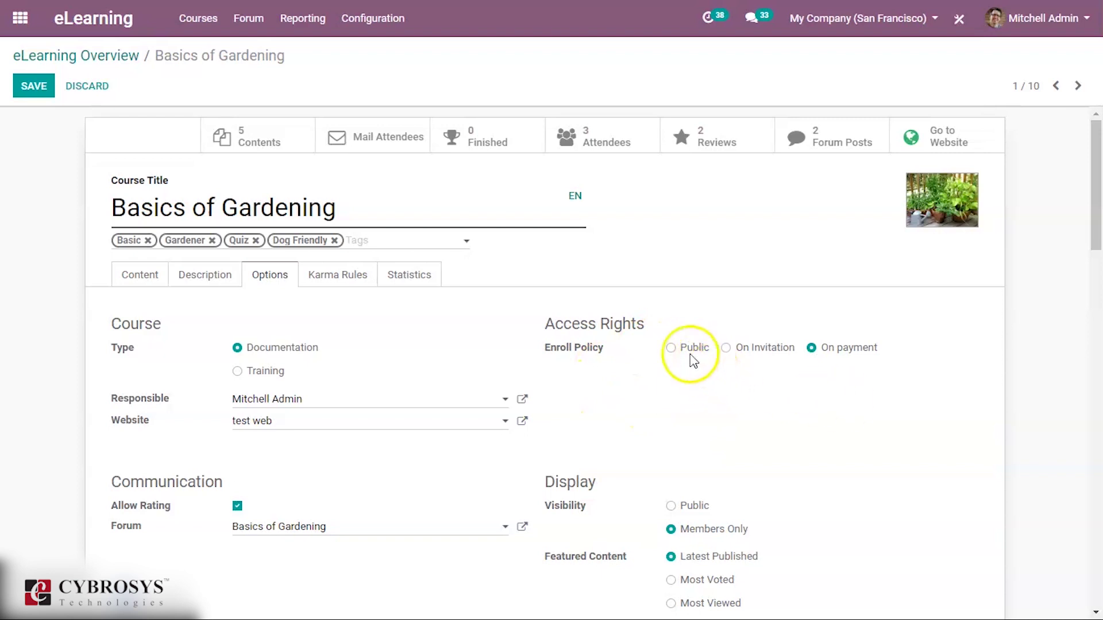
pyautogui.scroll(-3, 643, 483)
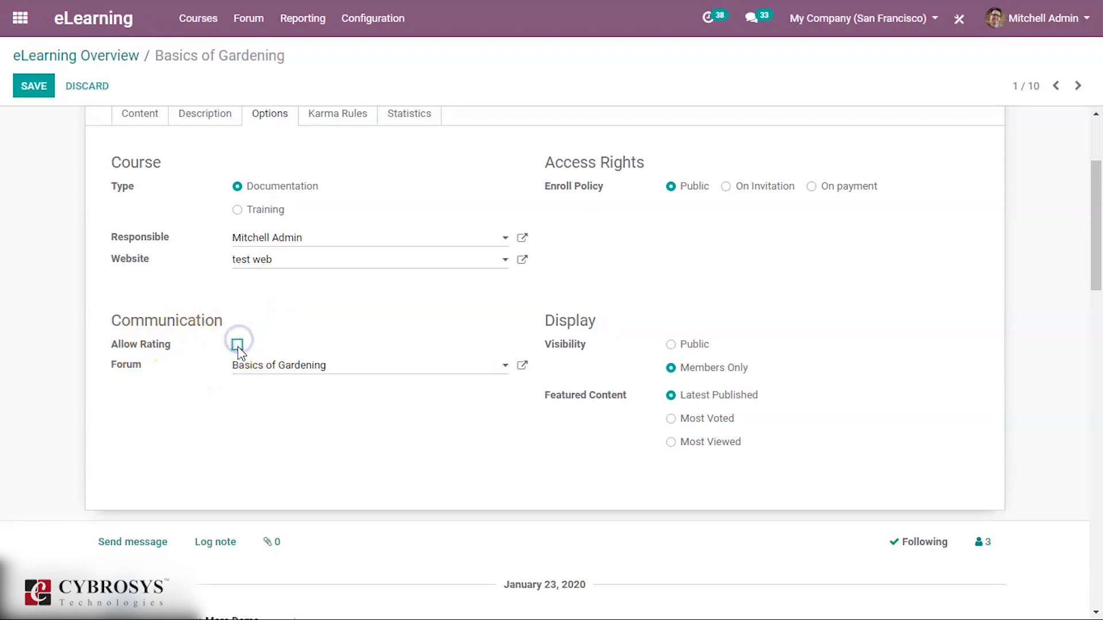
pyautogui.click(277, 366)
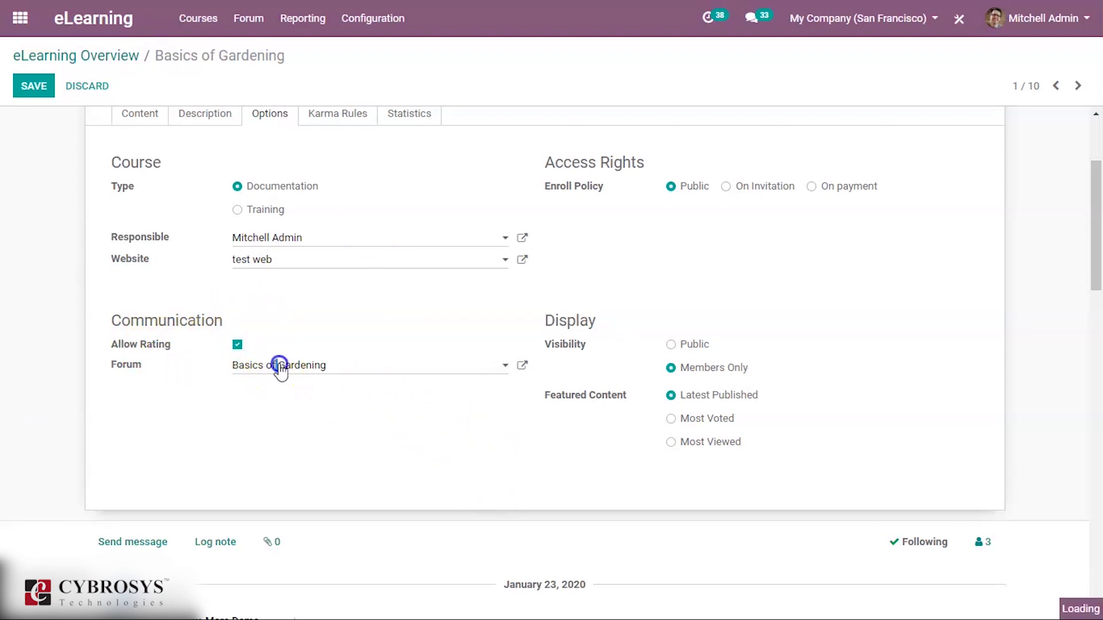
pyautogui.click(359, 333)
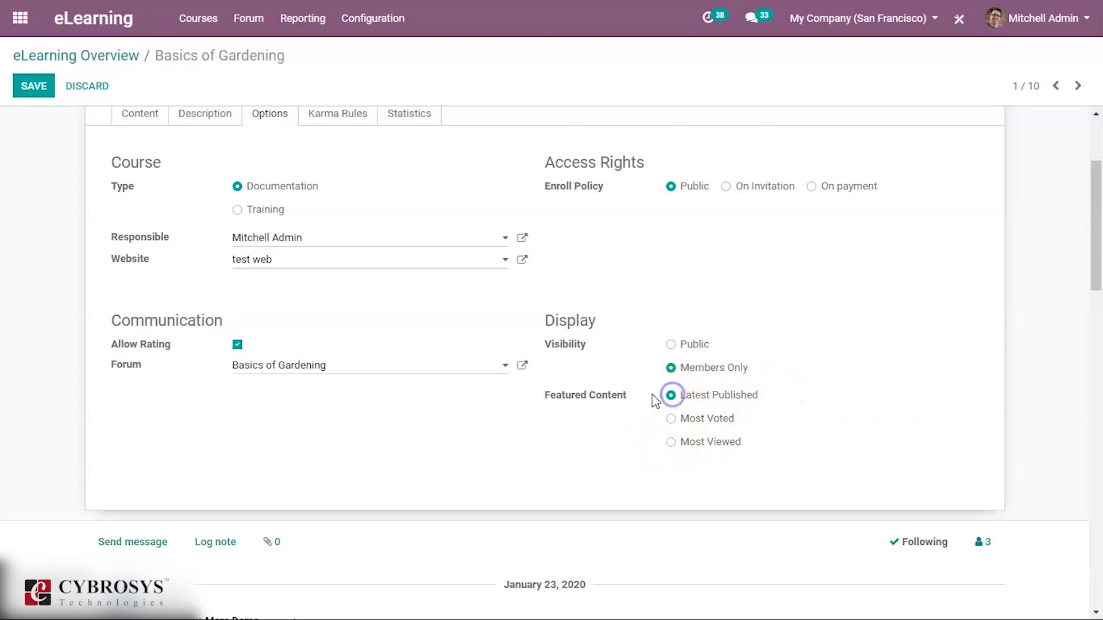
pyautogui.scroll(3, 655, 400)
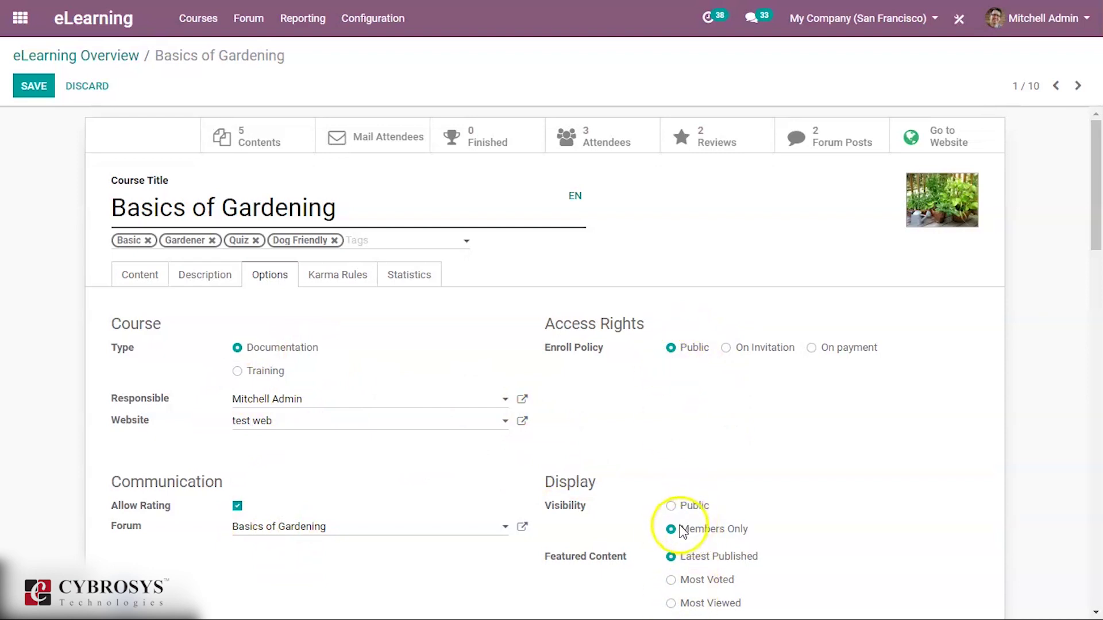
pyautogui.click(36, 85)
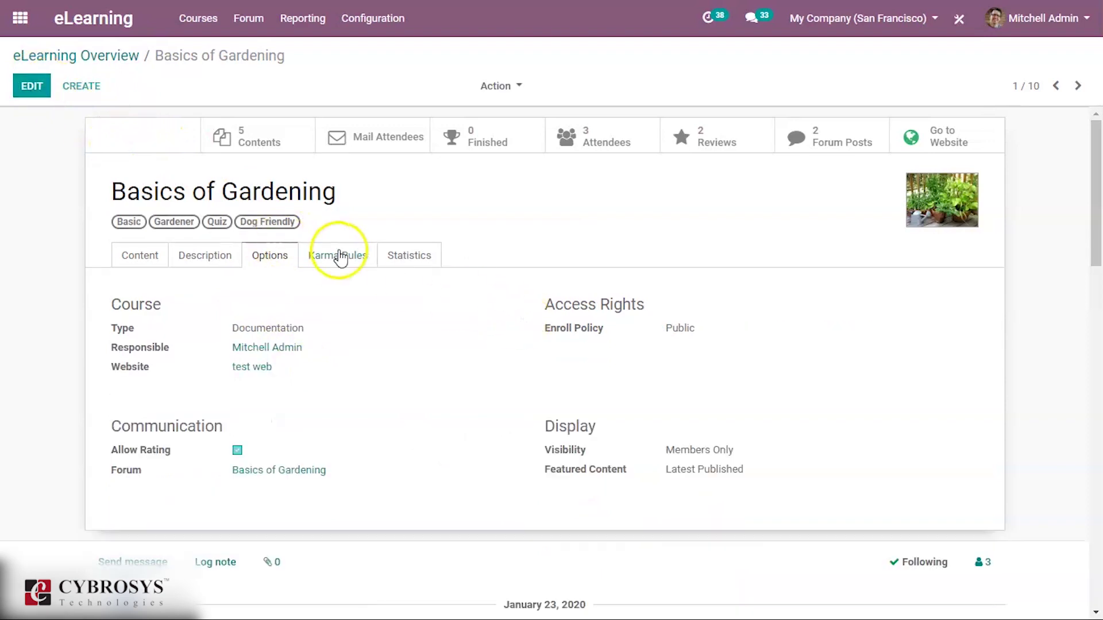
# Check the Karma Rules, then view statistics: 22 visits and 7.50 hours watch time.
pyautogui.click(339, 256)
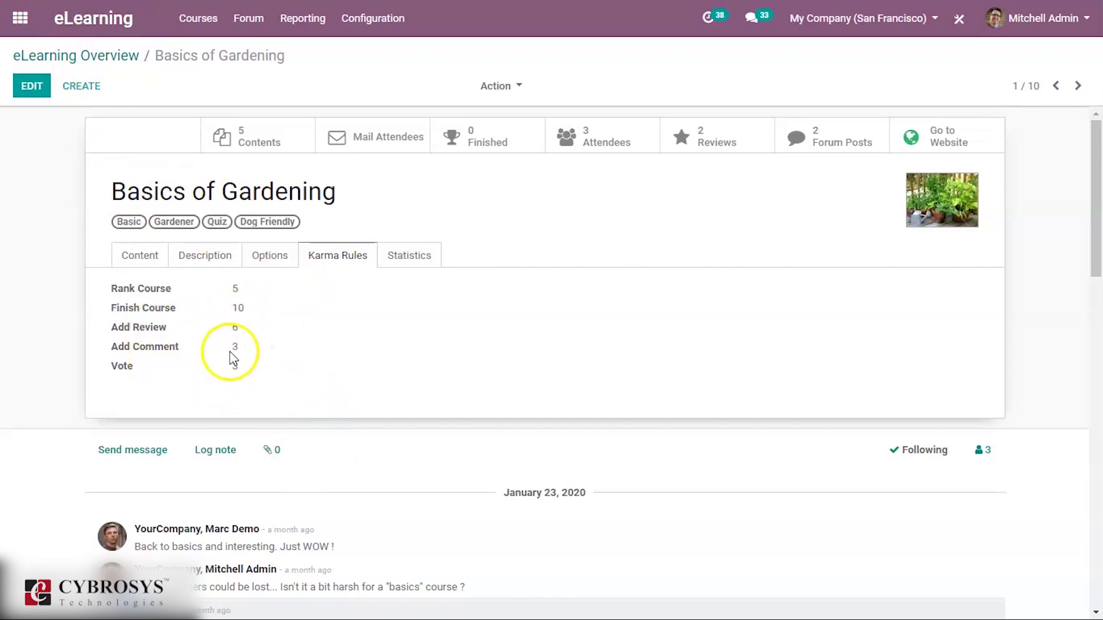
pyautogui.click(412, 260)
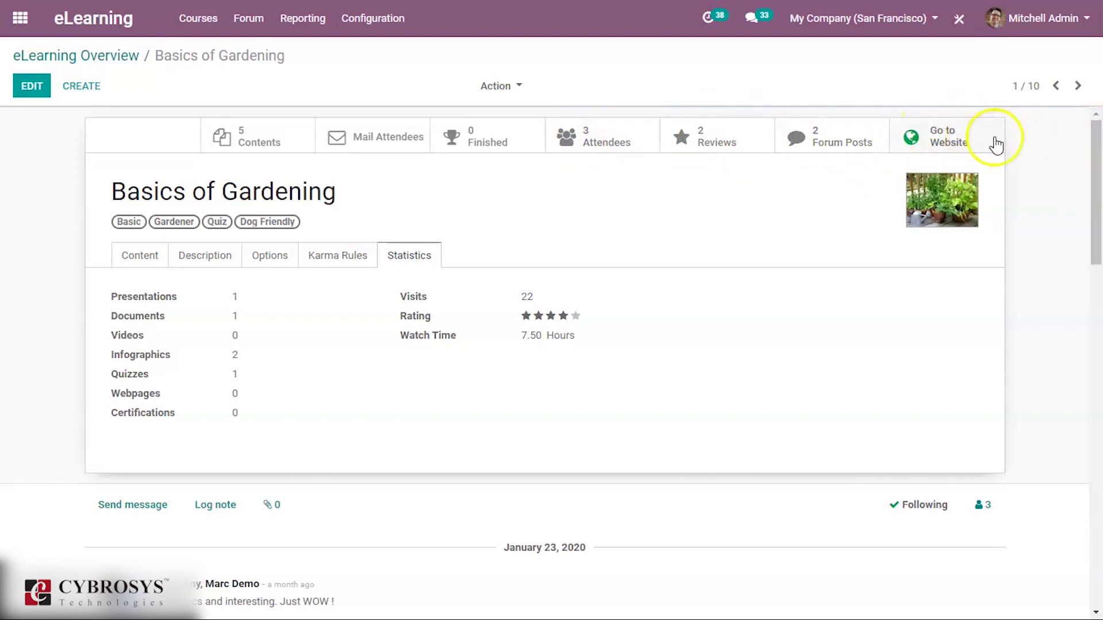
pyautogui.click(727, 122)
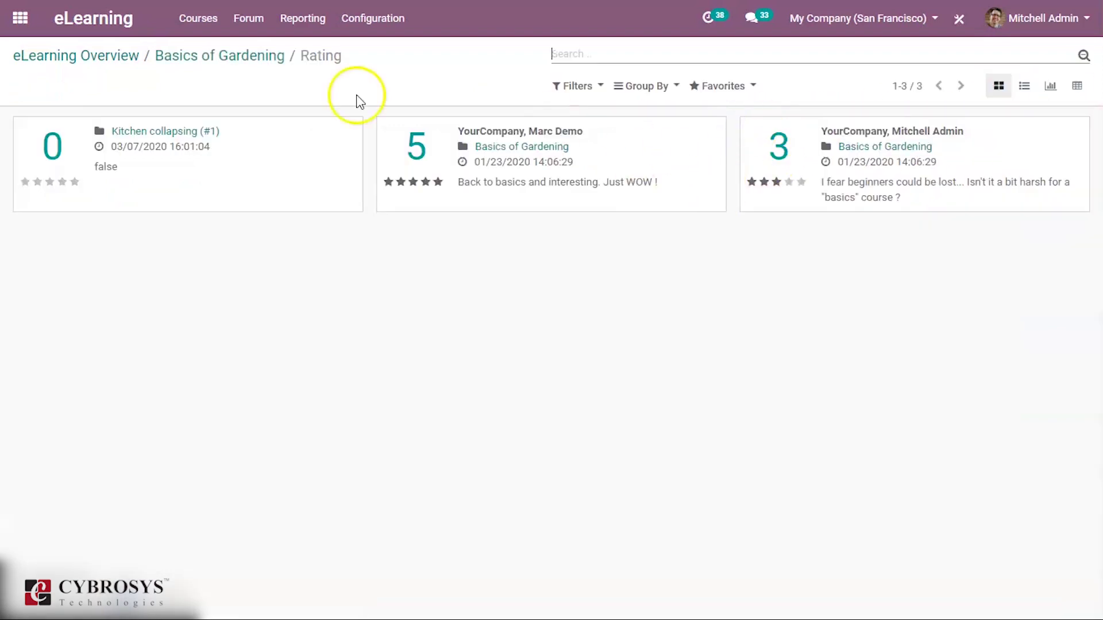
pyautogui.click(166, 56)
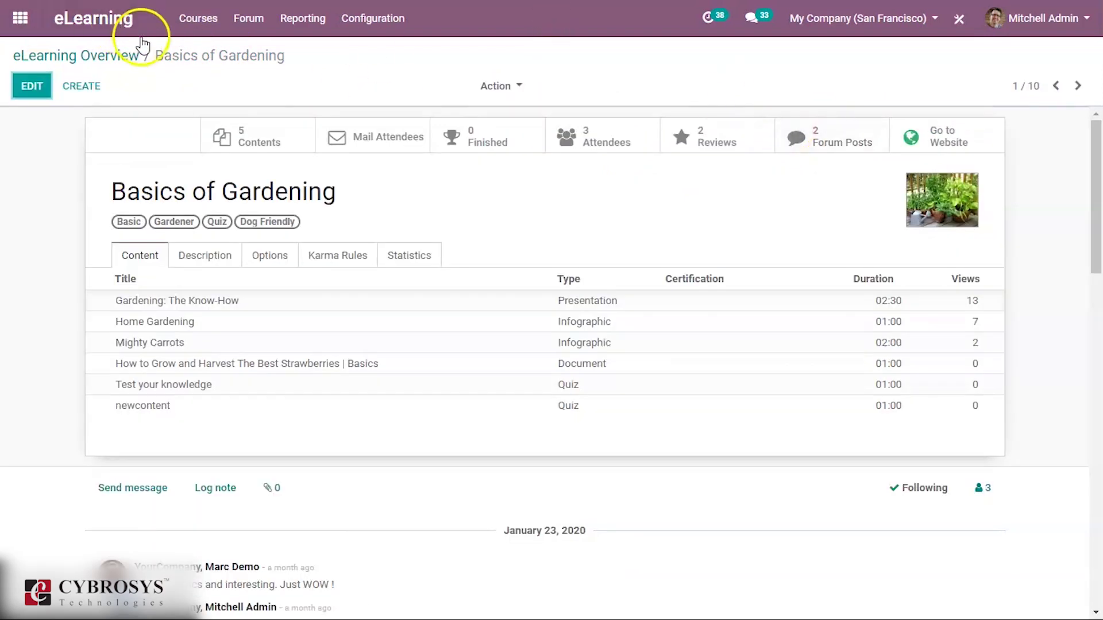
pyautogui.click(836, 141)
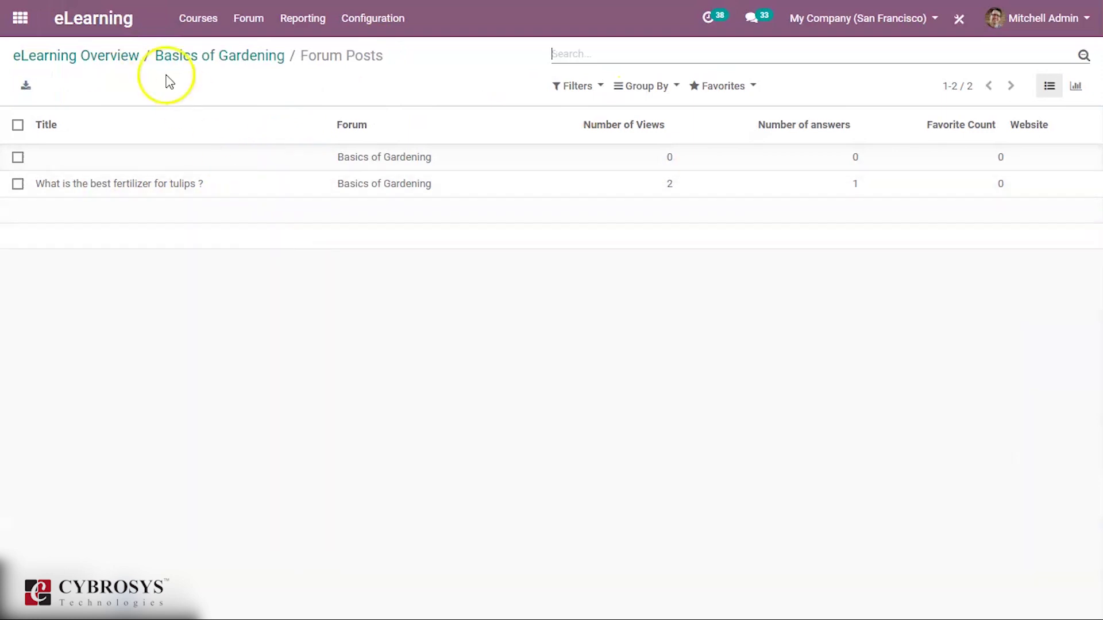
pyautogui.click(254, 58)
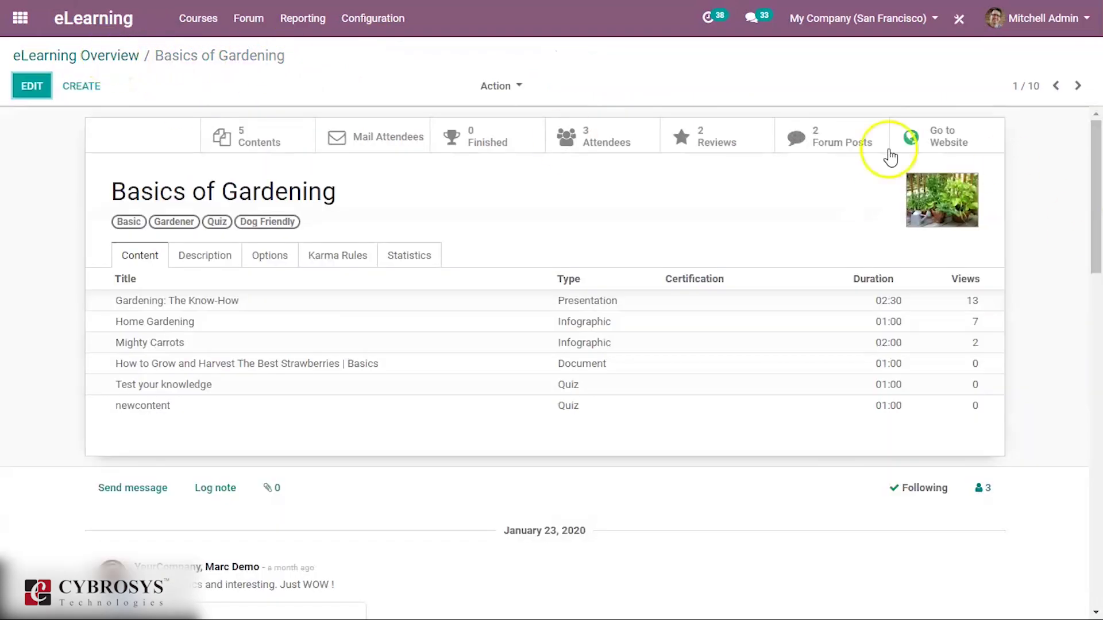
pyautogui.click(106, 56)
# View the course on the website and browse the All Courses page.
pyautogui.click(89, 181)
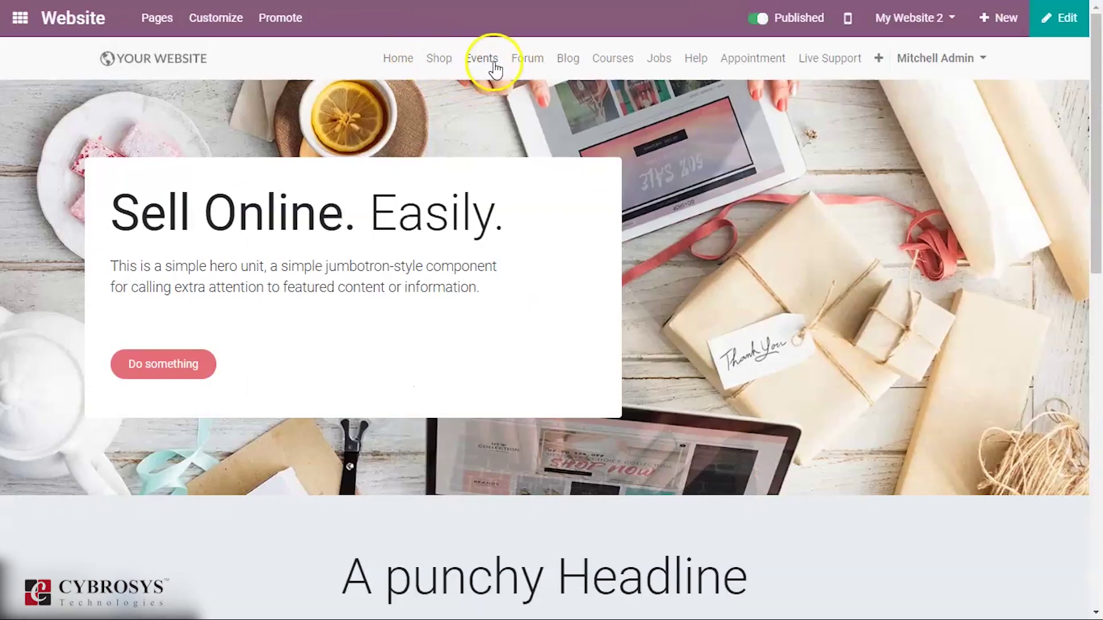
pyautogui.click(615, 63)
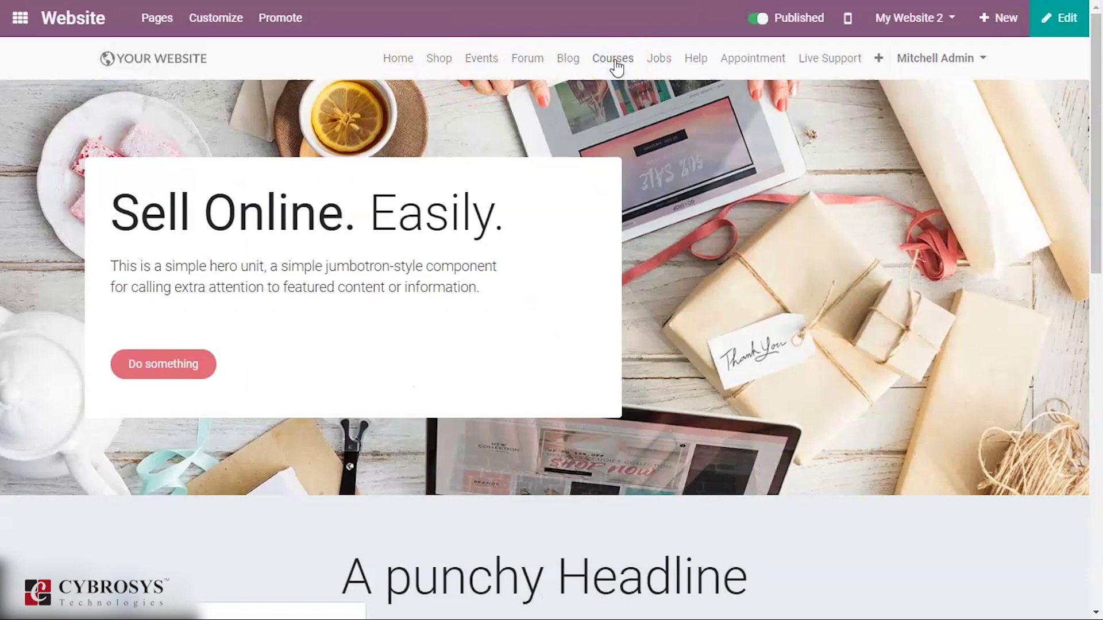
pyautogui.scroll(-5, 517, 195)
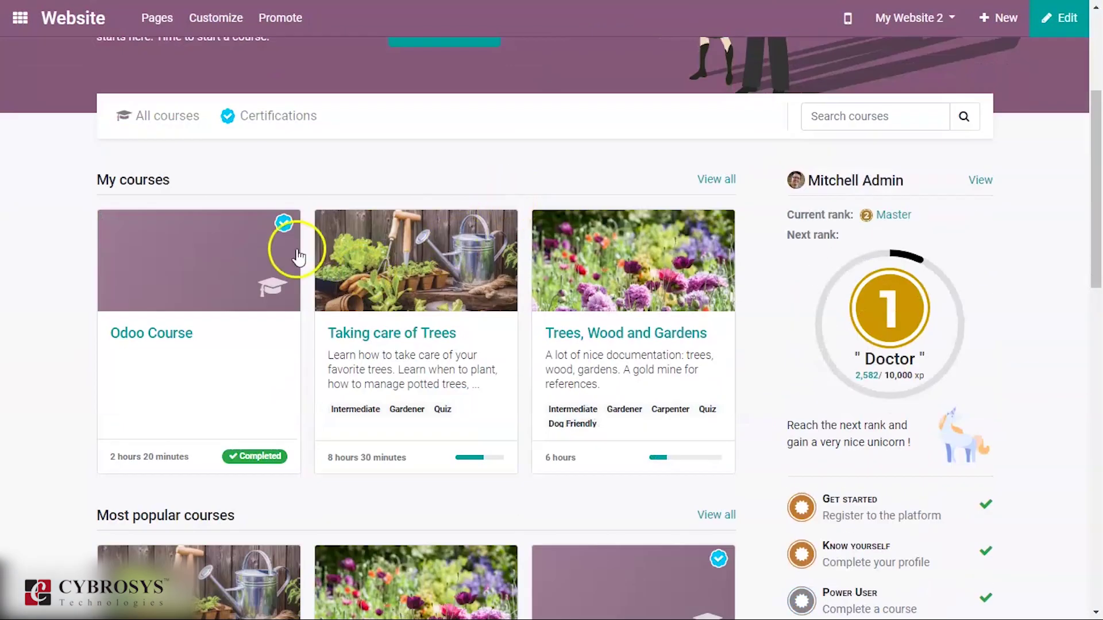
pyautogui.scroll(-5, 583, 291)
pyautogui.scroll(-6, 583, 293)
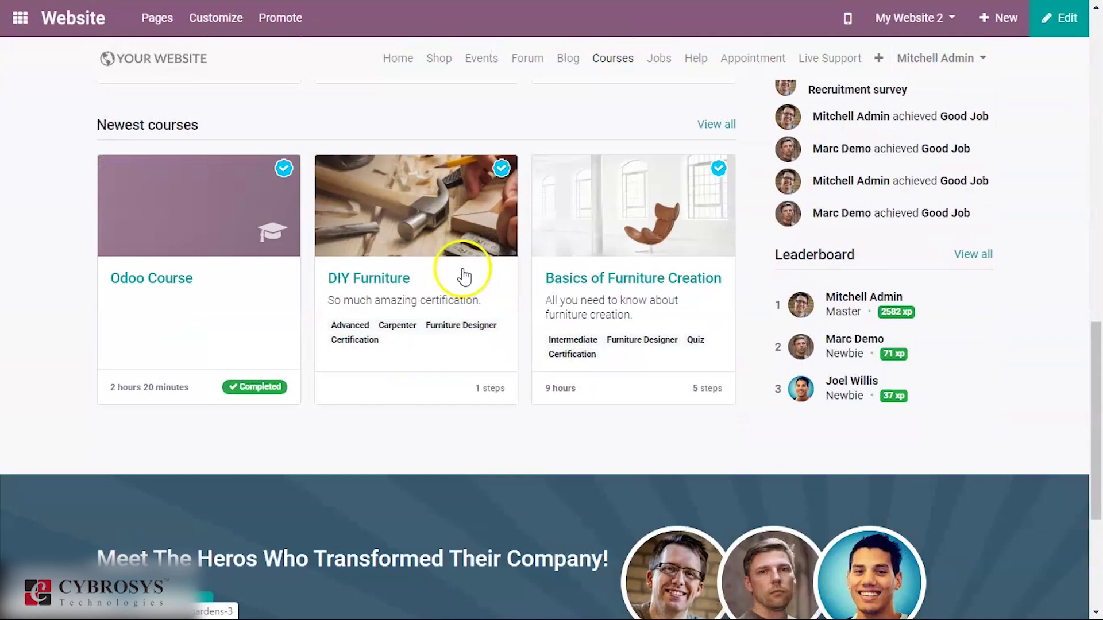
pyautogui.scroll(3, 464, 276)
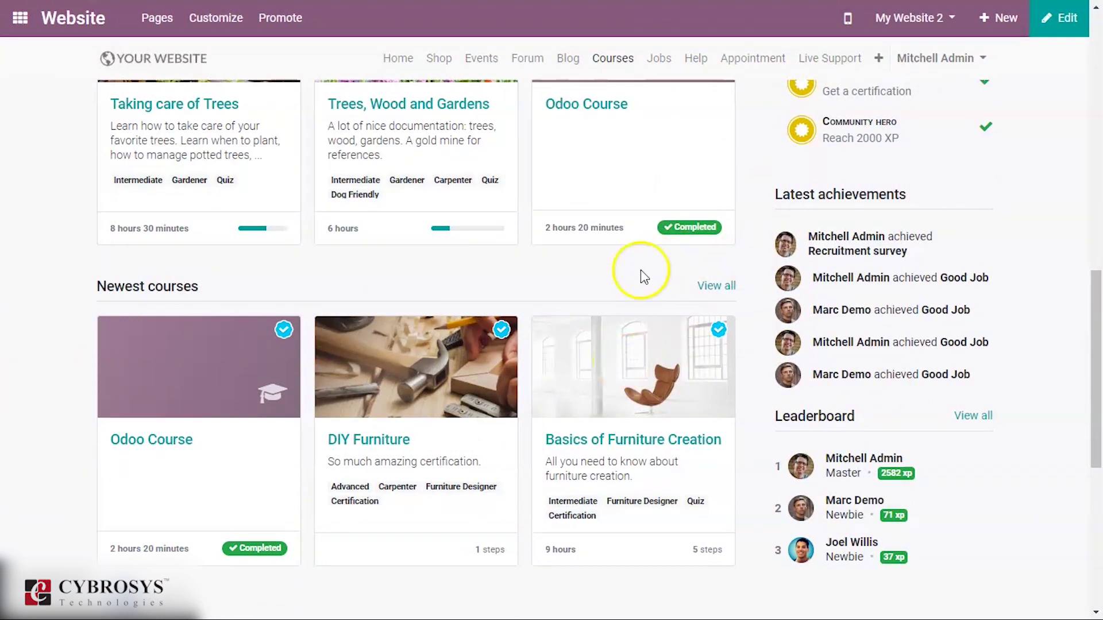
pyautogui.scroll(3, 643, 271)
pyautogui.scroll(6, 670, 138)
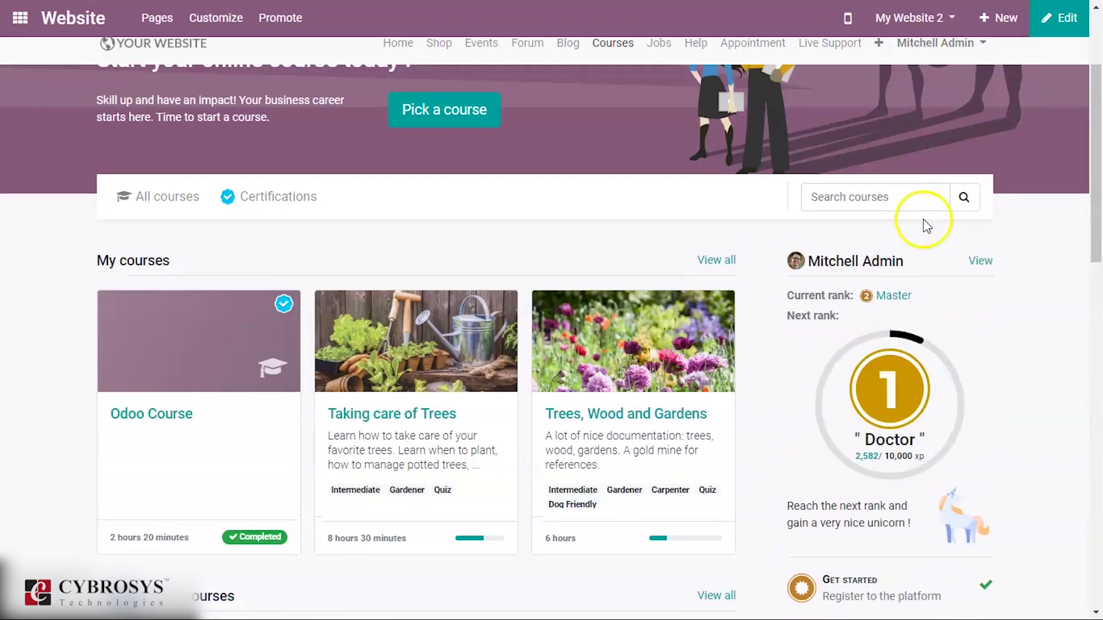
# Search the website courses for 'Basics'.
pyautogui.click(890, 197)
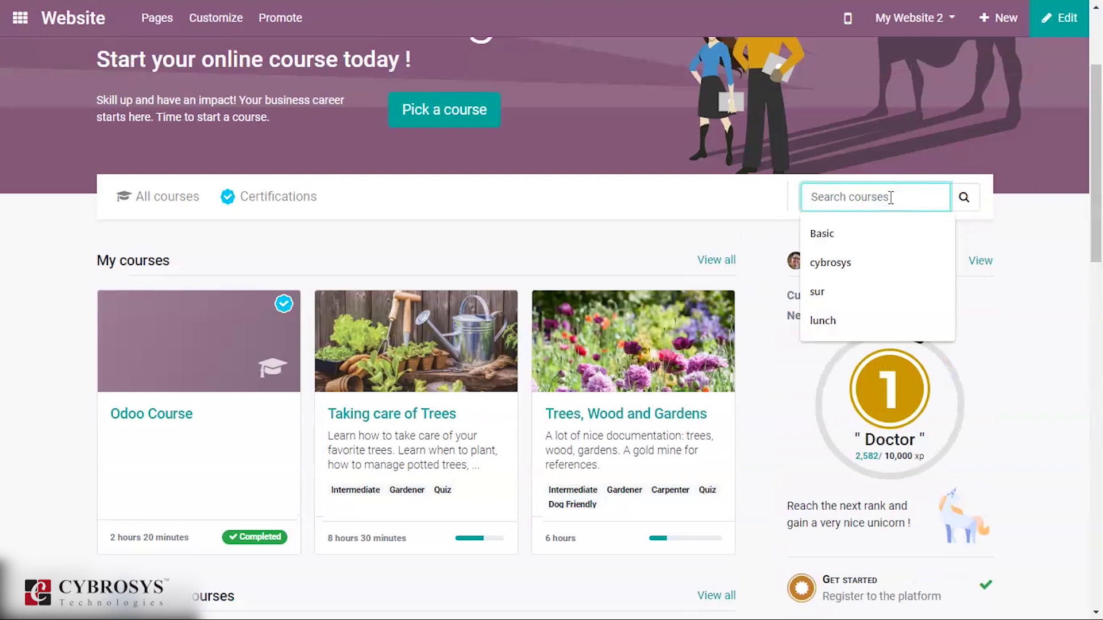
pyautogui.write('Basics')
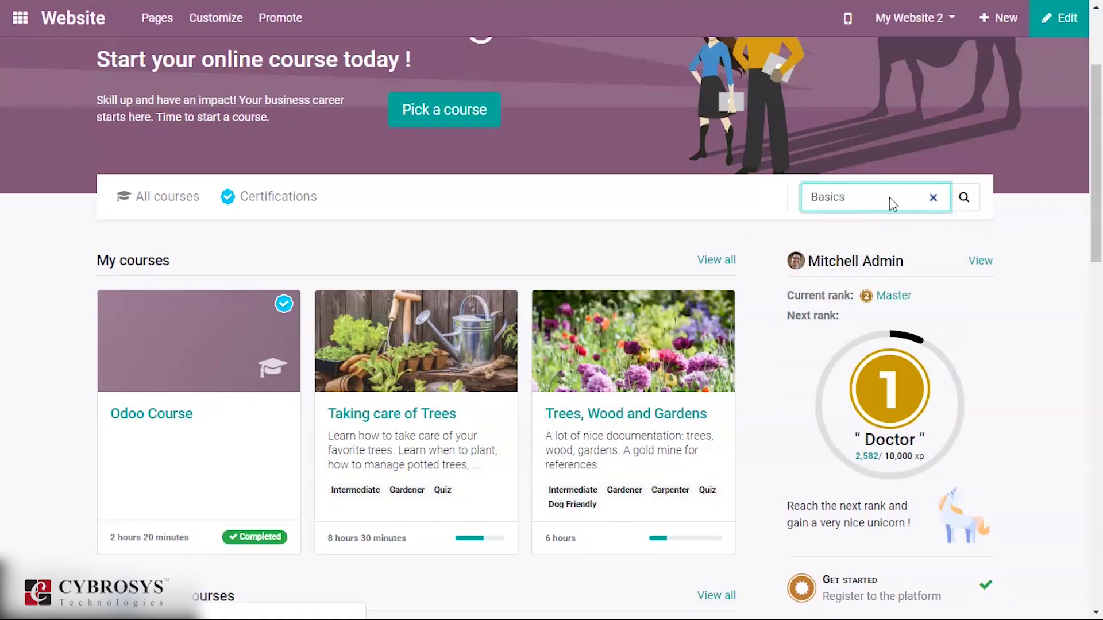
pyautogui.press('Return')
pyautogui.click(428, 345)
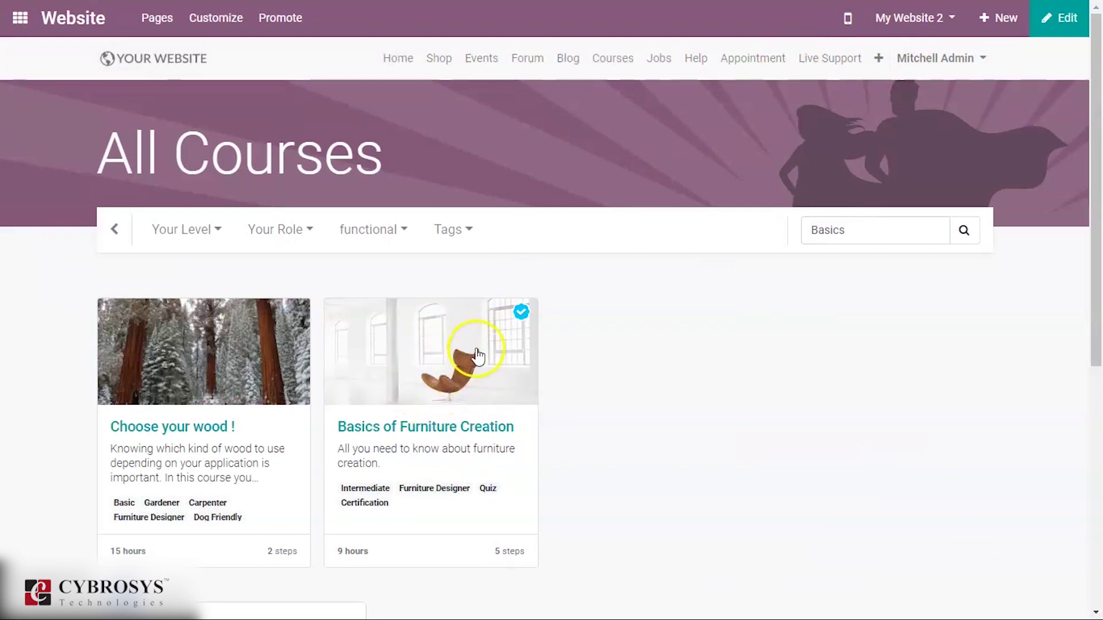
# Open the Basics of Furniture Creation course and try sending a review from its Review tab.
pyautogui.click(456, 349)
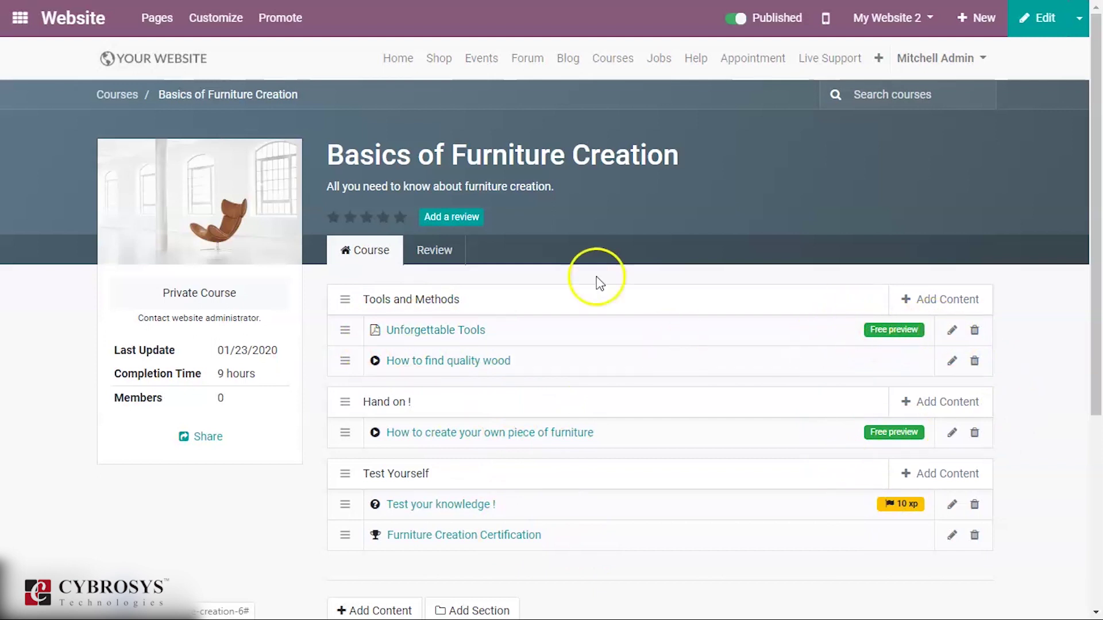
pyautogui.click(951, 307)
pyautogui.click(433, 261)
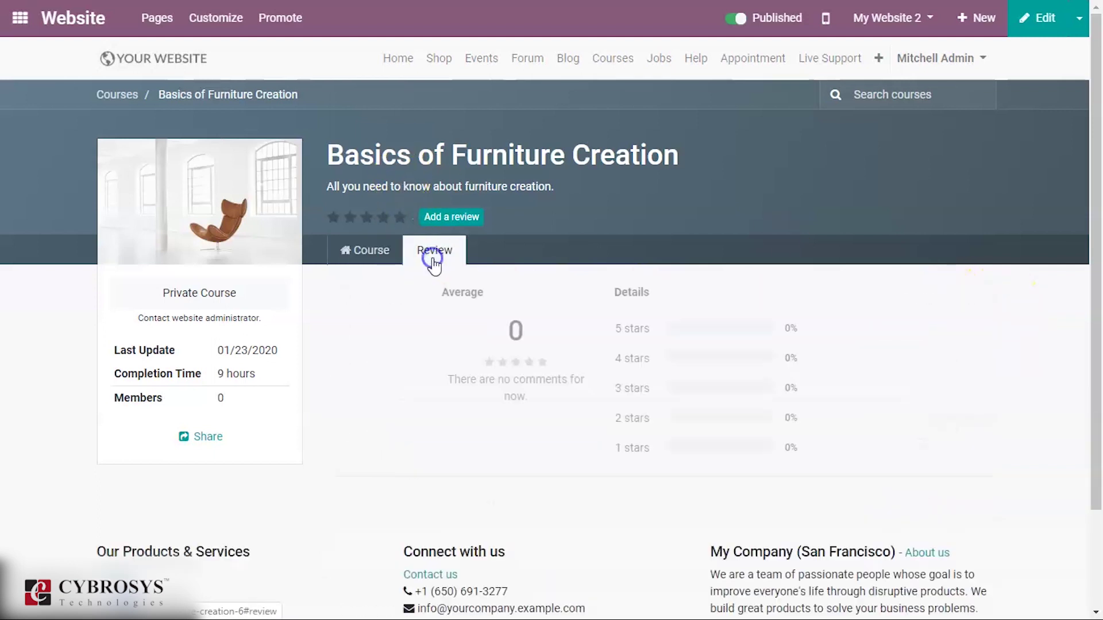
pyautogui.click(454, 216)
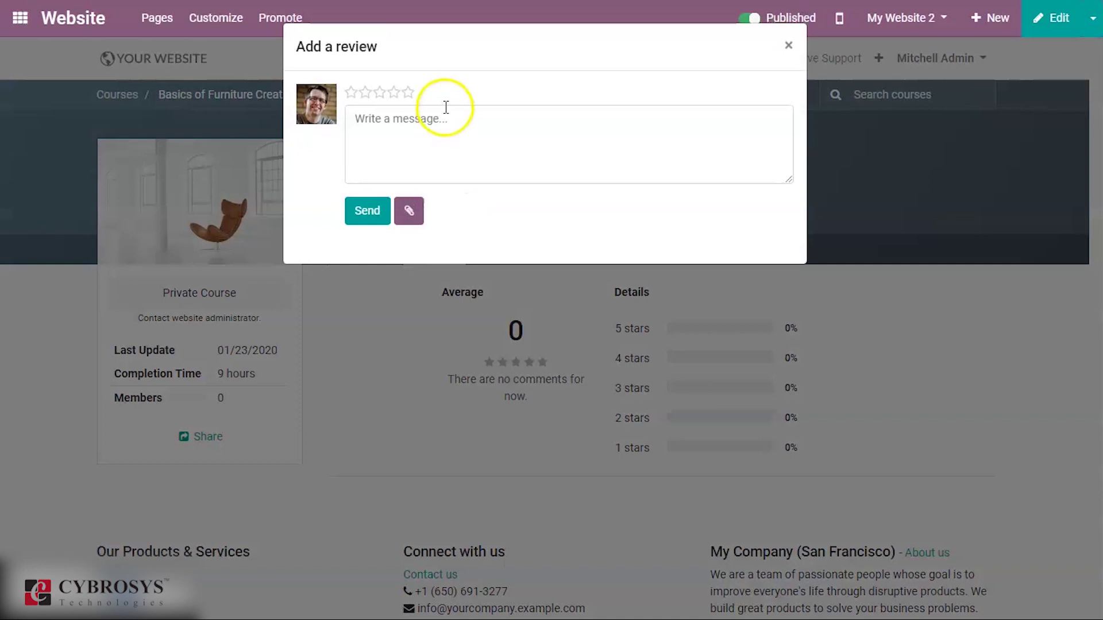
pyautogui.click(372, 212)
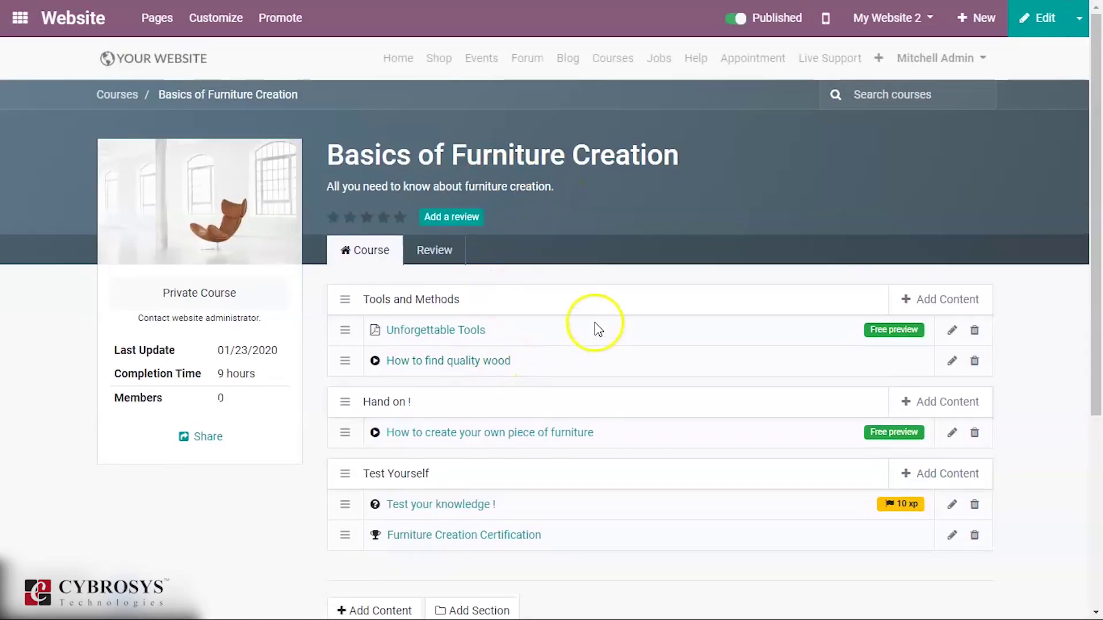
# Recheck the review statistics, return to the course outline, then head back toward Courses.
pyautogui.click(437, 250)
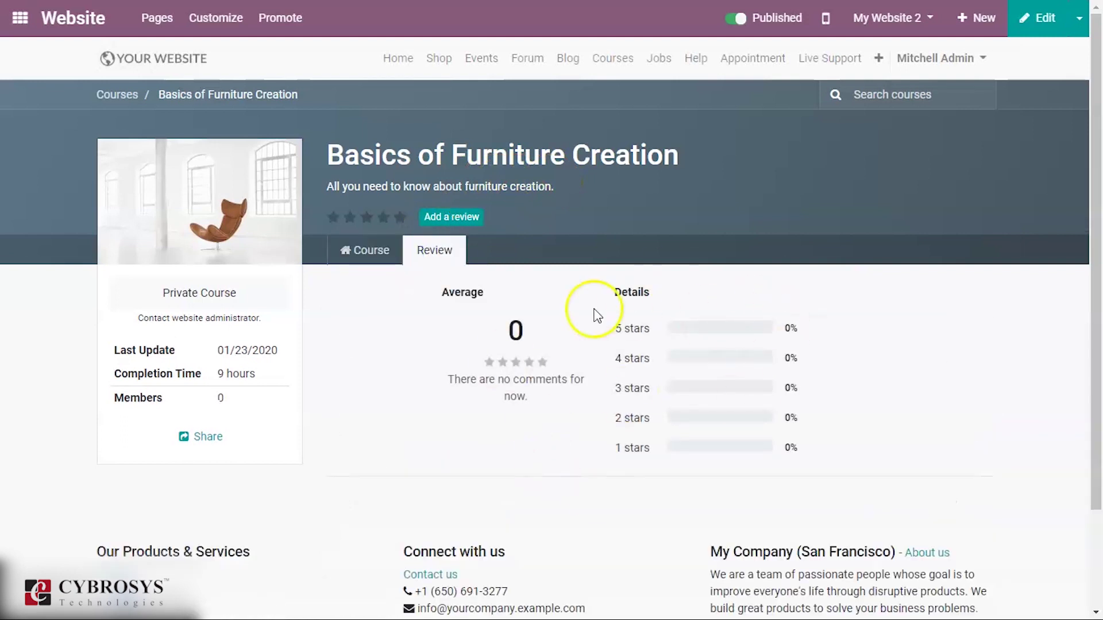
pyautogui.click(390, 246)
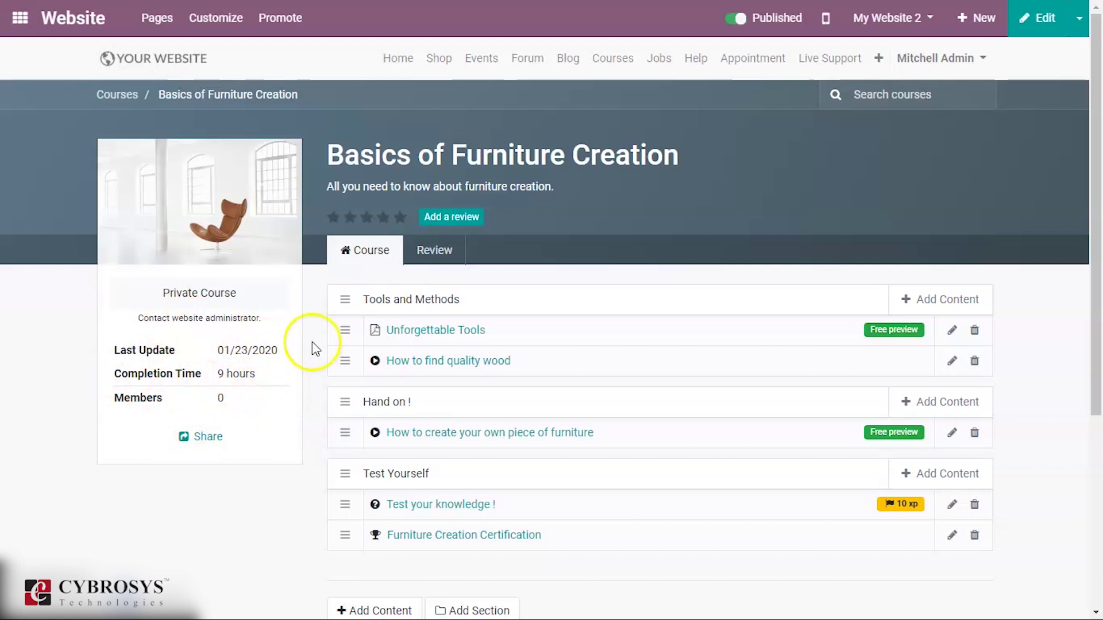
pyautogui.scroll(-3, 584, 423)
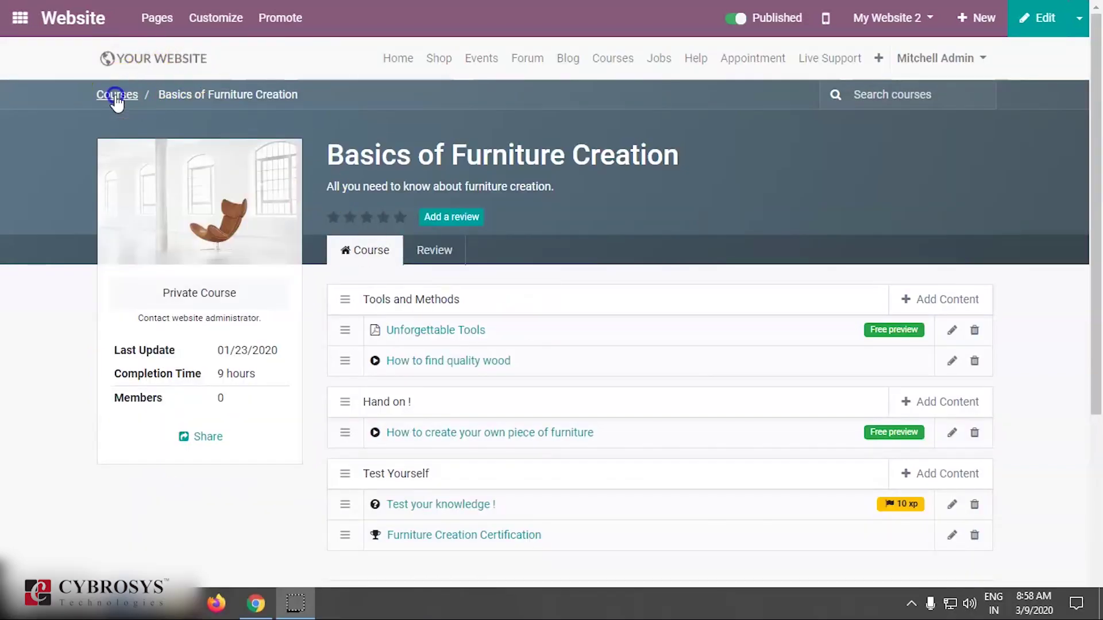
pyautogui.click(117, 95)
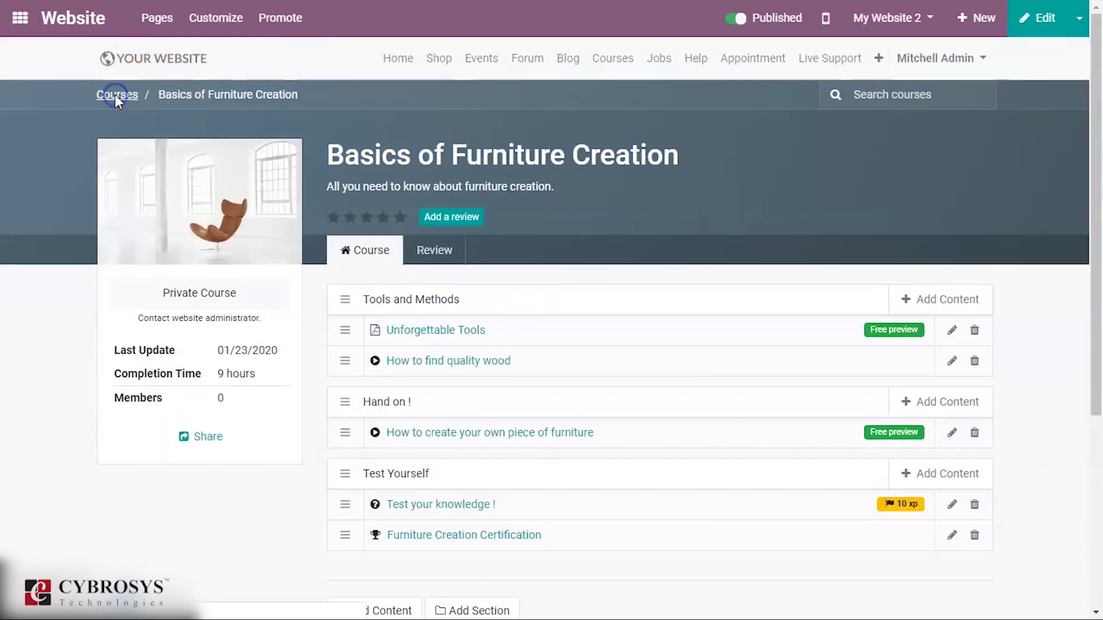
# Open the Taking care of Trees course, then return to the Courses home page.
pyautogui.scroll(-4, 435, 360)
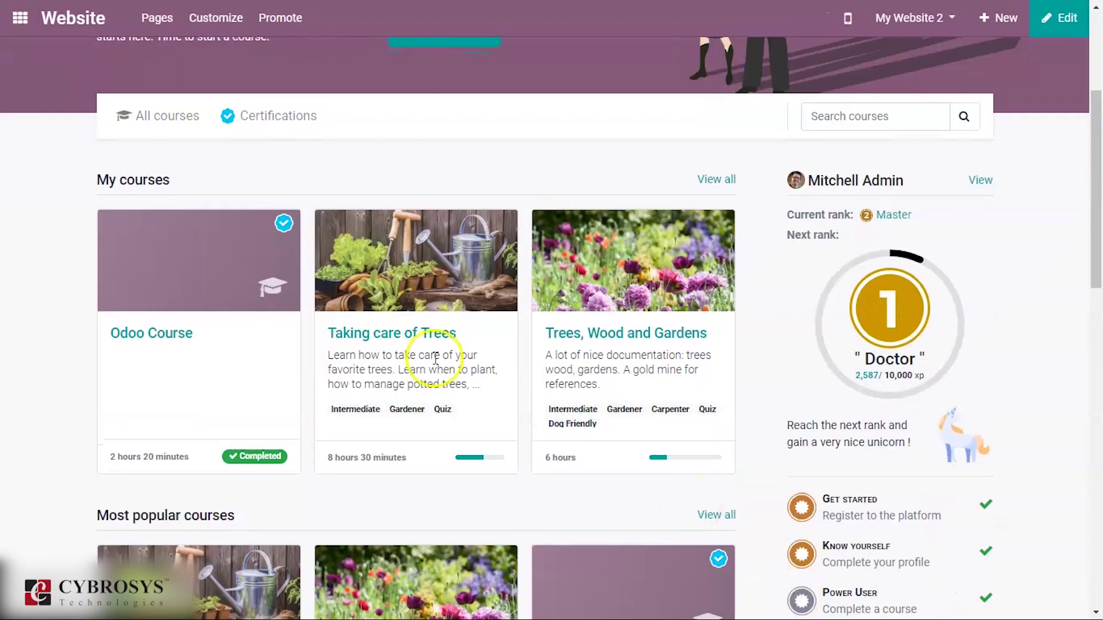
pyautogui.click(452, 277)
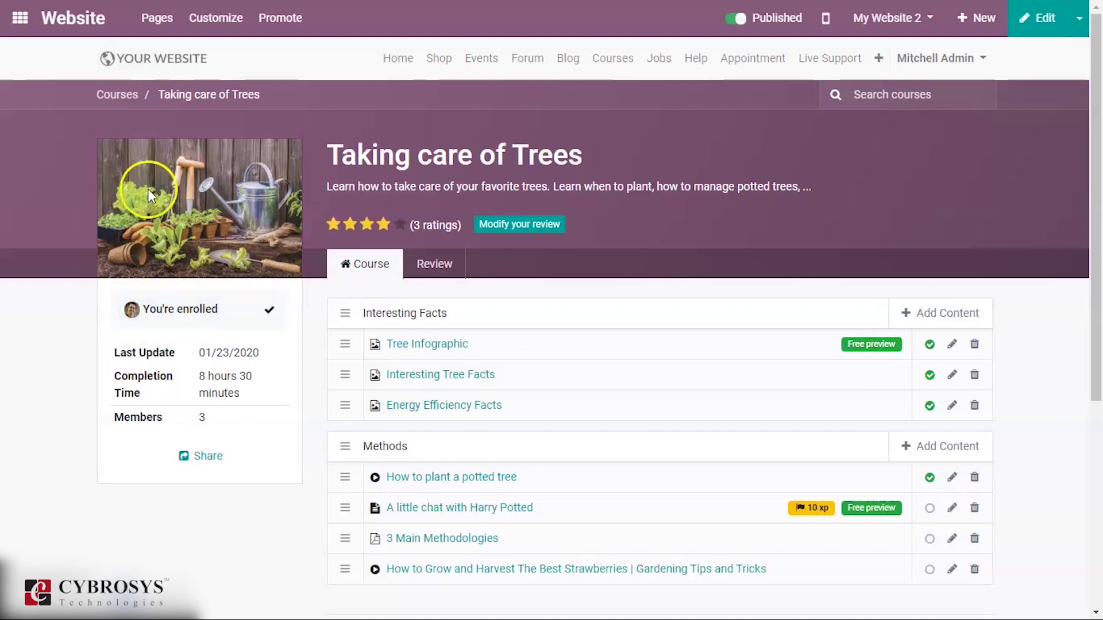
pyautogui.click(118, 96)
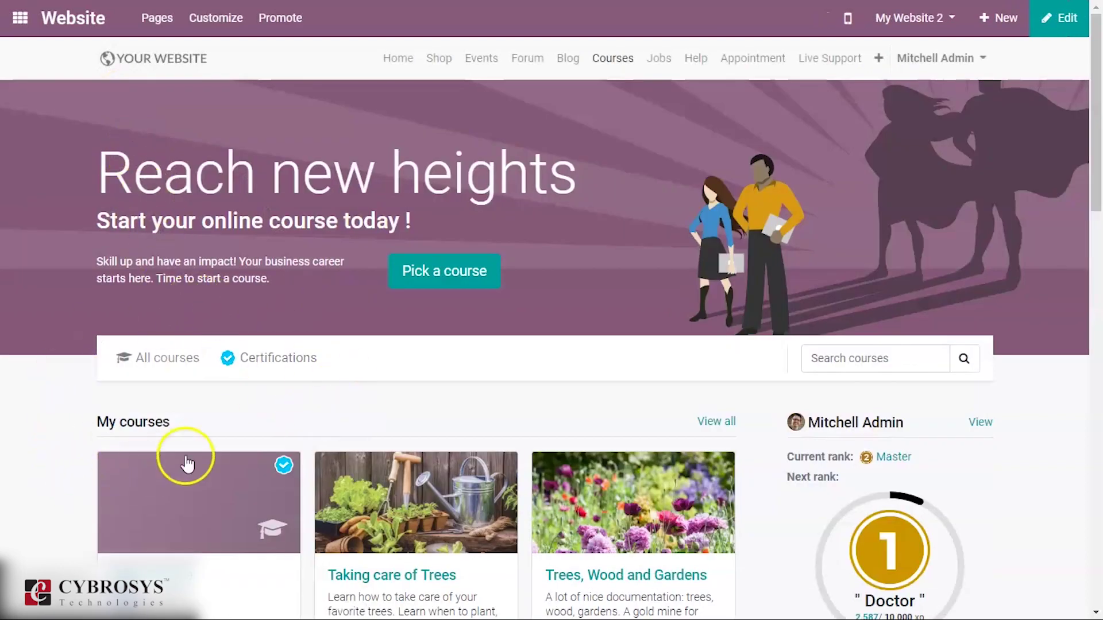
# Scroll through the Courses page sections, then leave the website for the Odoo apps home screen.
pyautogui.scroll(-4, 364, 431)
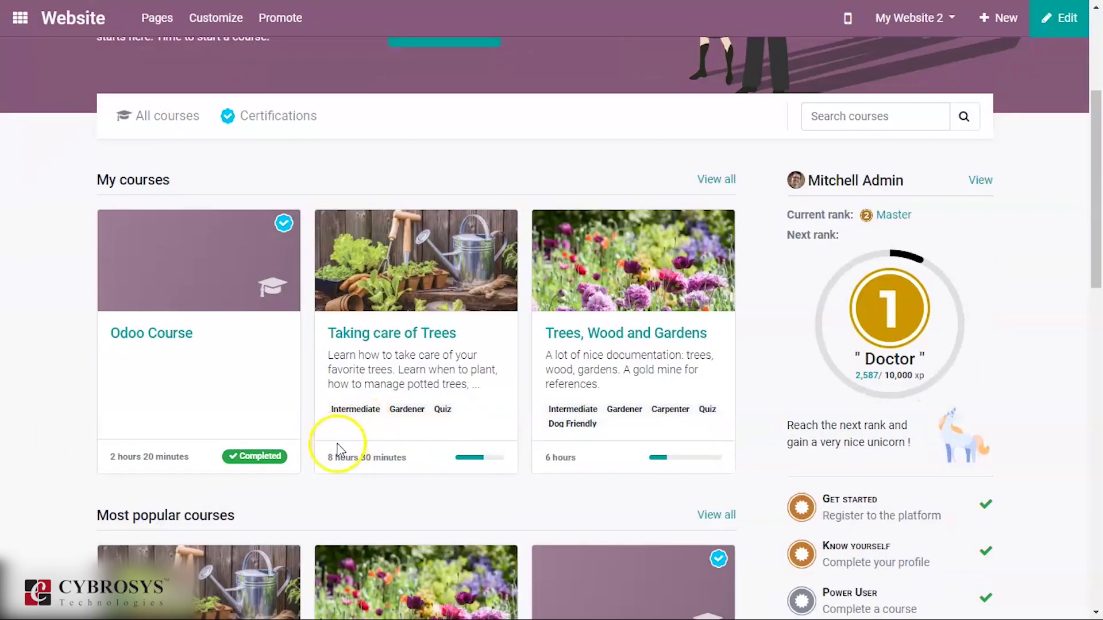
pyautogui.scroll(-4, 335, 456)
pyautogui.scroll(3, 610, 438)
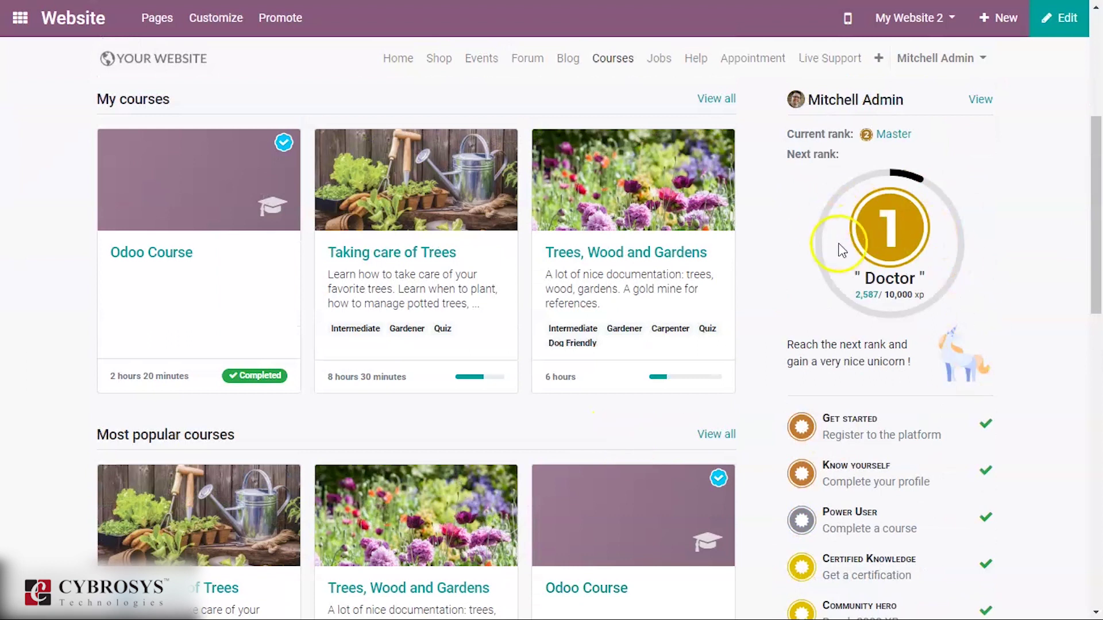
pyautogui.scroll(5, 839, 253)
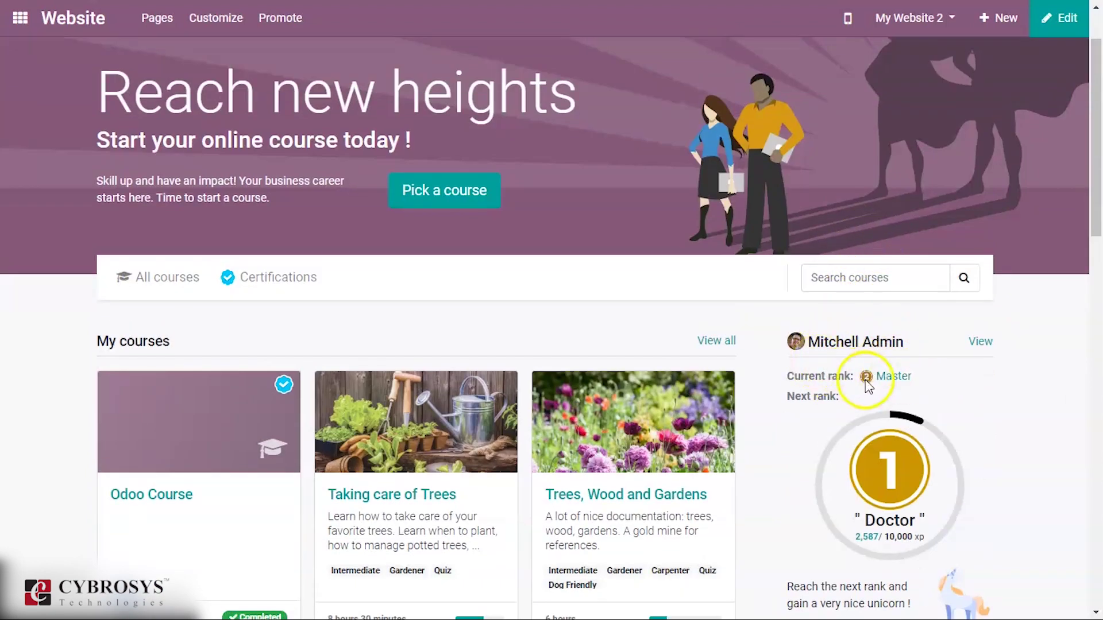
pyautogui.scroll(-2, 833, 373)
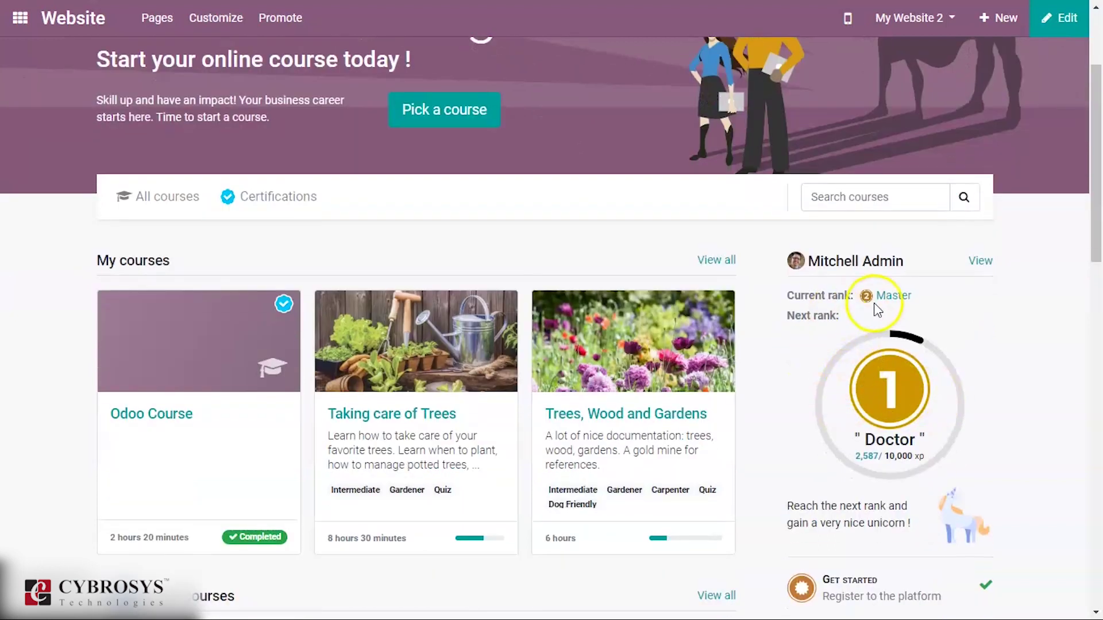
pyautogui.scroll(-2, 888, 412)
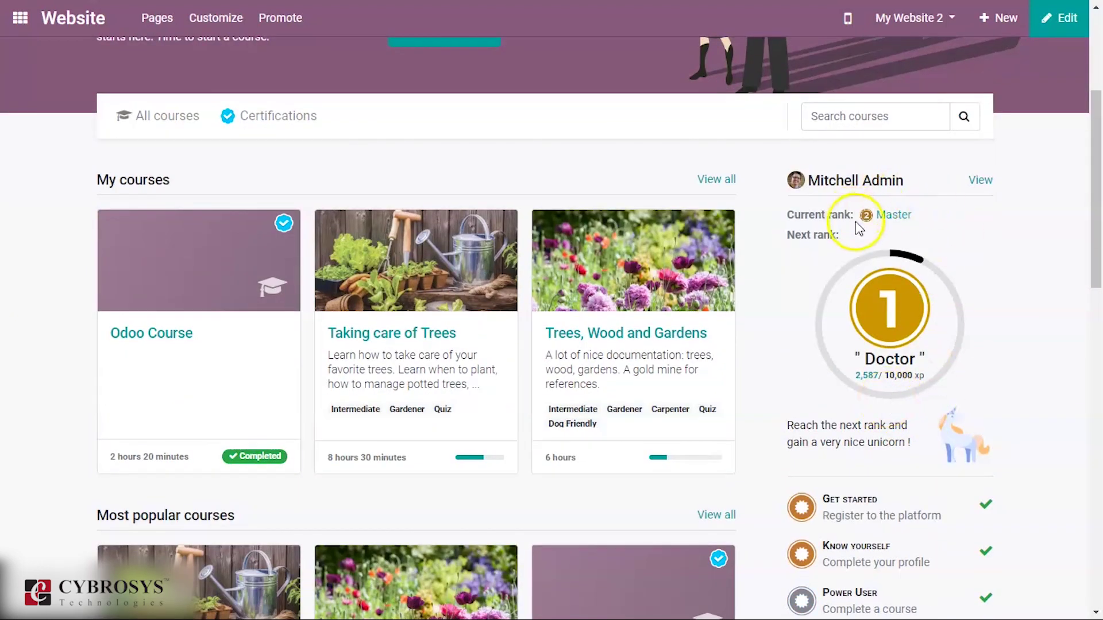
pyautogui.scroll(-4, 942, 293)
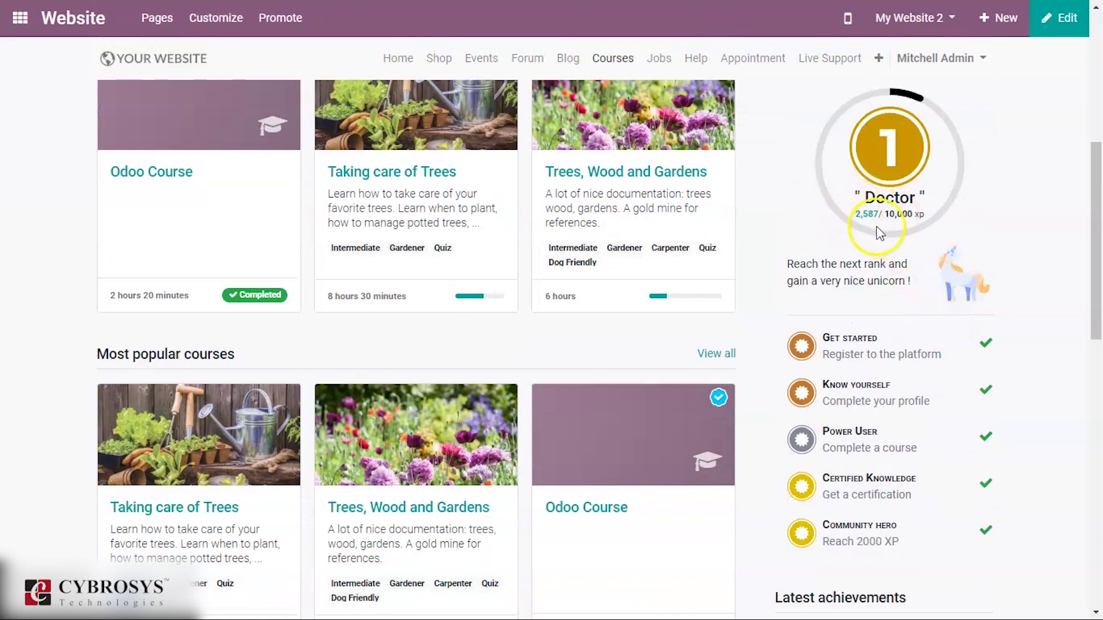
pyautogui.scroll(-2, 919, 299)
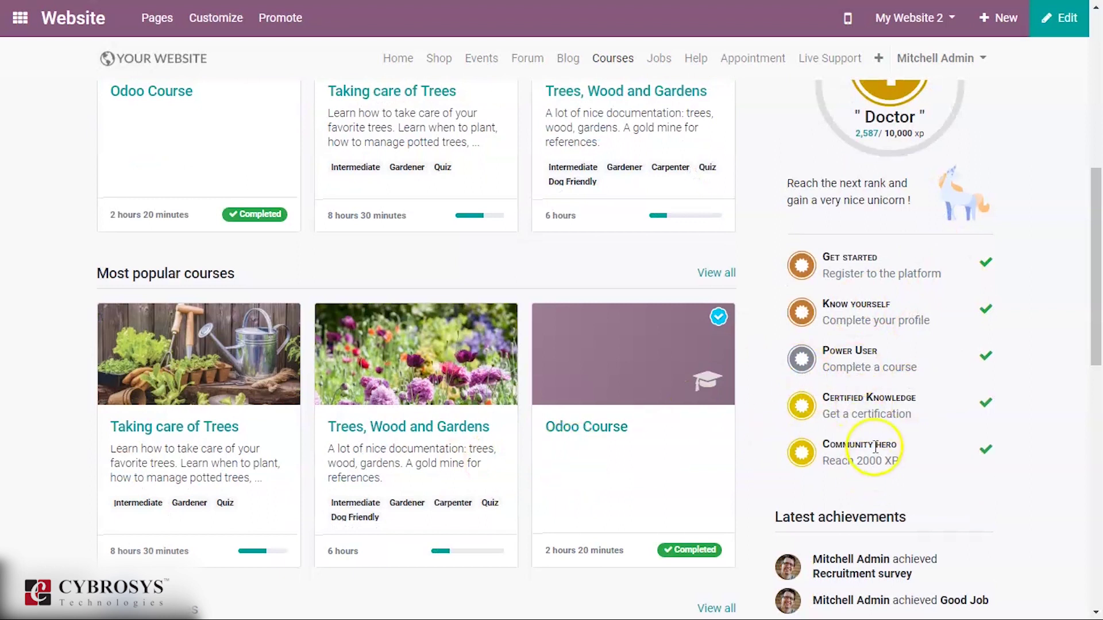
pyautogui.scroll(-6, 827, 442)
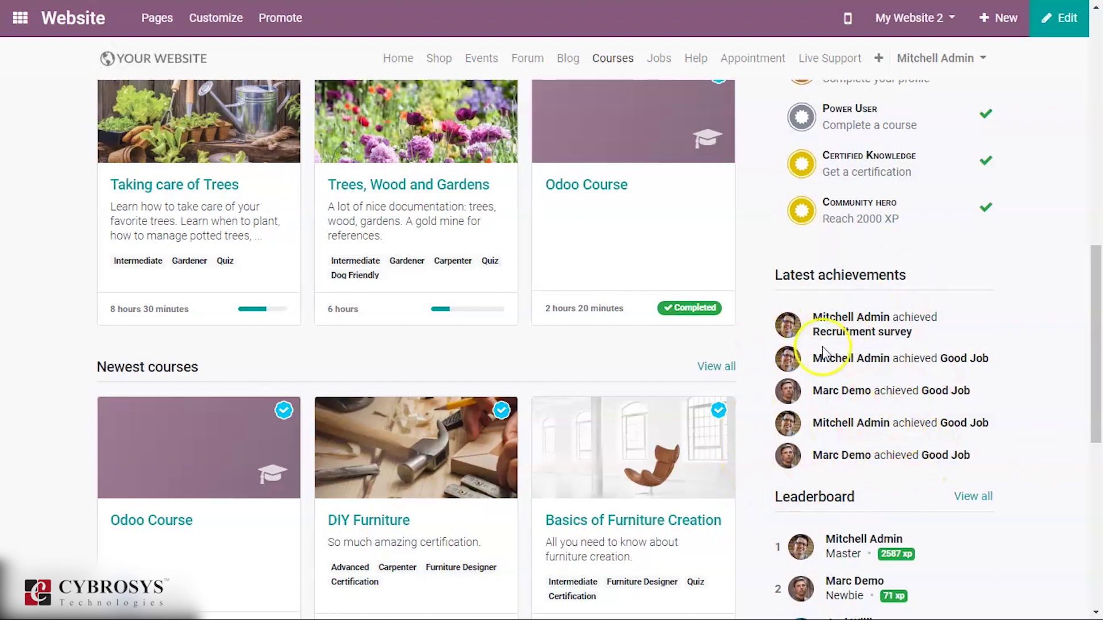
pyautogui.scroll(-3, 839, 476)
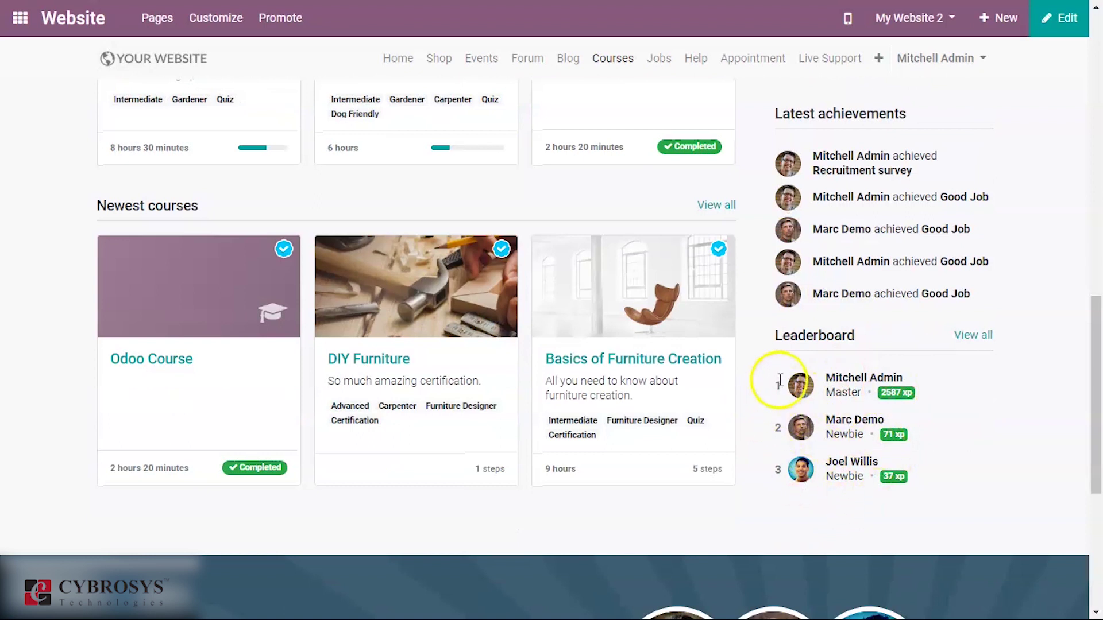
pyautogui.scroll(10, 773, 386)
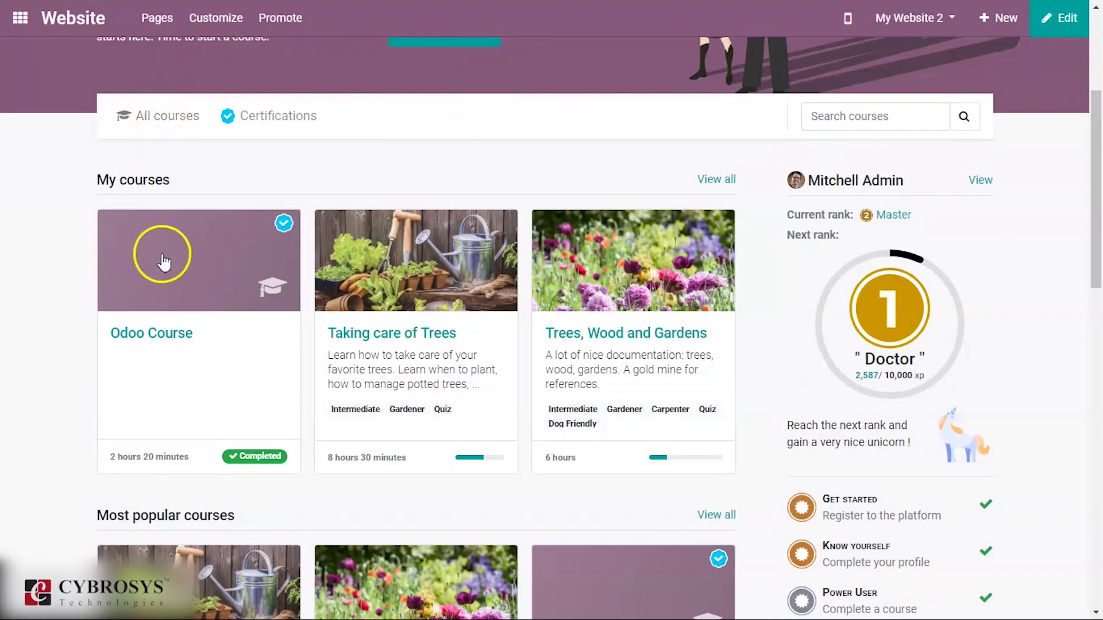
pyautogui.scroll(-2, 230, 321)
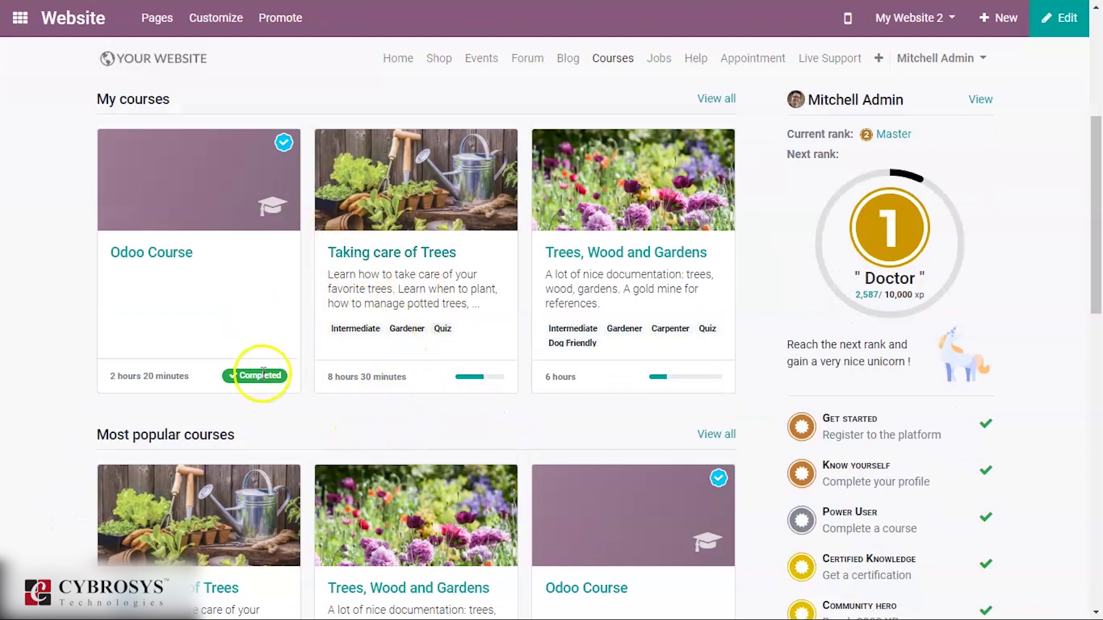
pyautogui.scroll(-2, 419, 345)
pyautogui.scroll(-6, 442, 350)
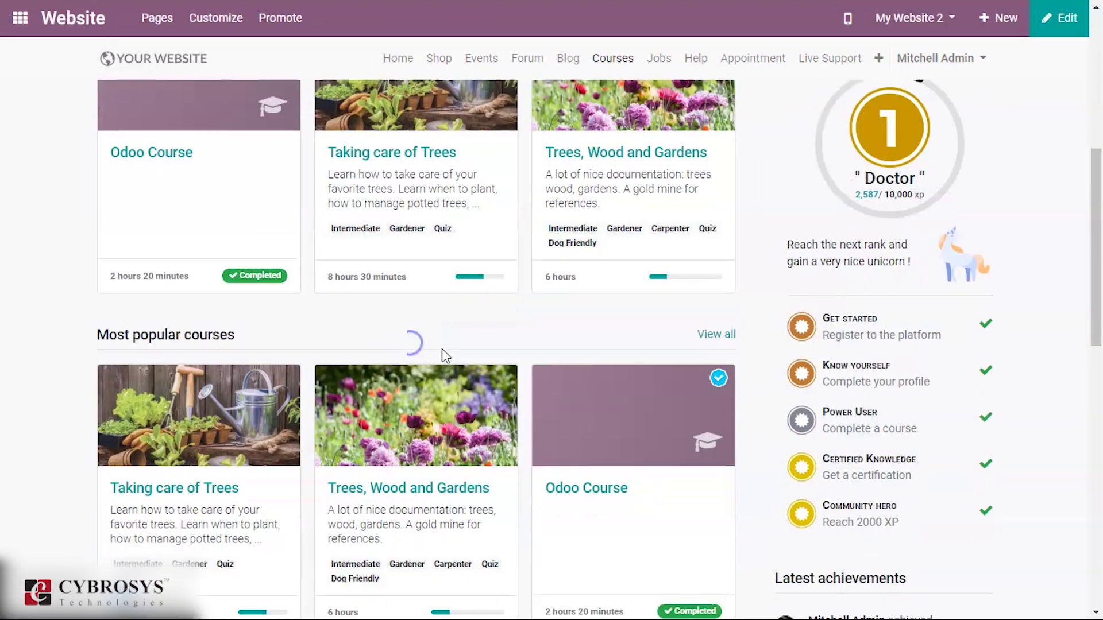
pyautogui.scroll(2, 226, 546)
pyautogui.scroll(-3, 224, 517)
pyautogui.scroll(7, 244, 478)
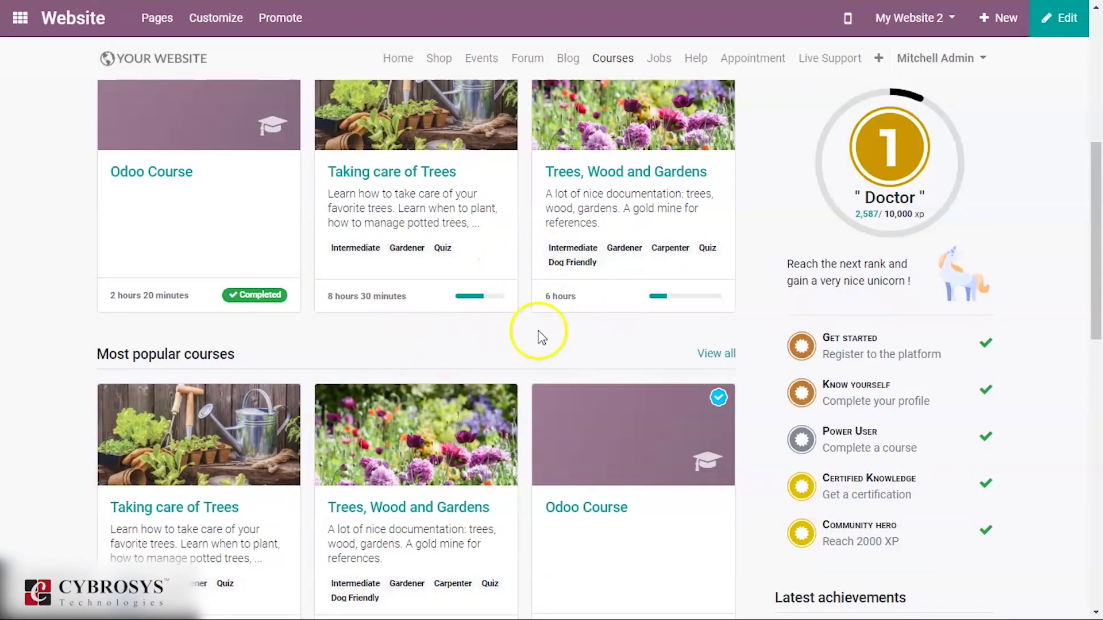
pyautogui.scroll(4, 475, 364)
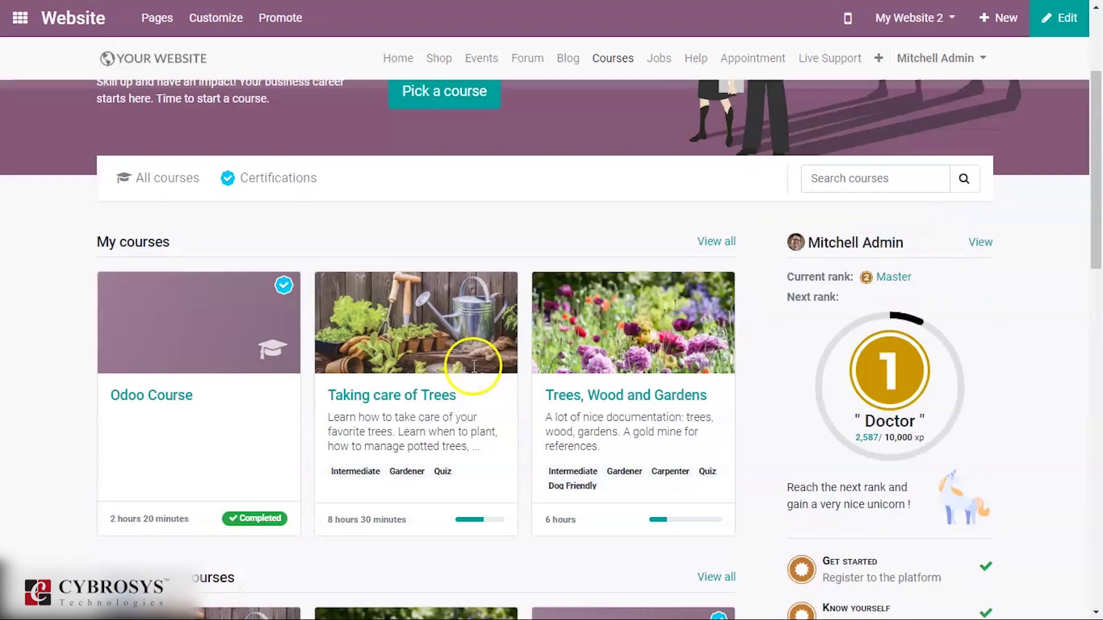
pyautogui.click(20, 17)
# Open eLearning's course Contents overview, switching between list and kanban views.
pyautogui.write('e')
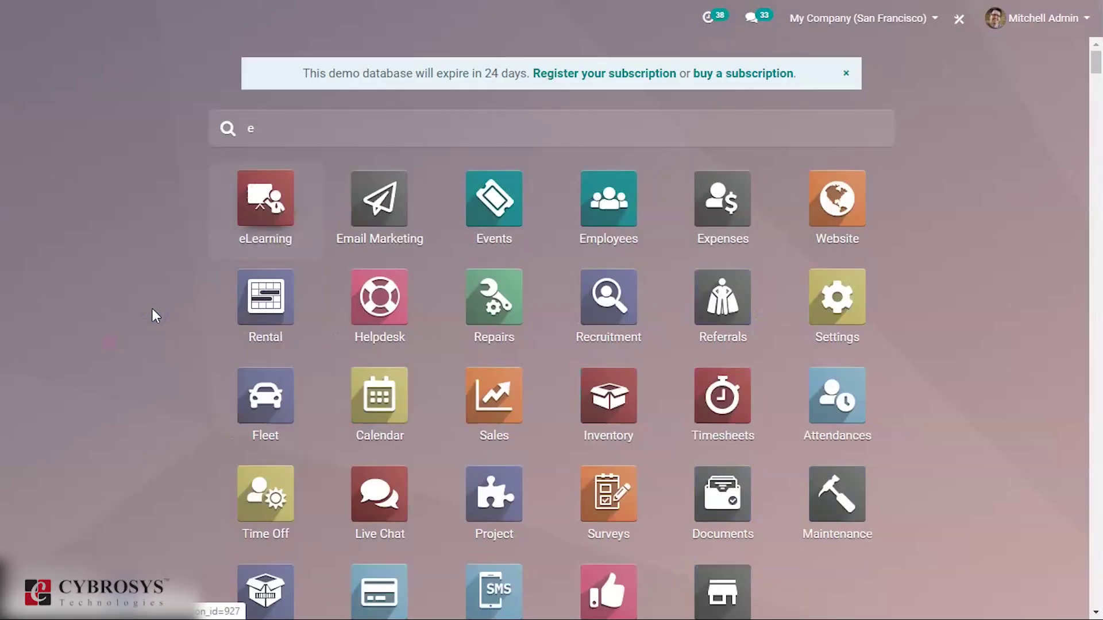
pyautogui.click(290, 217)
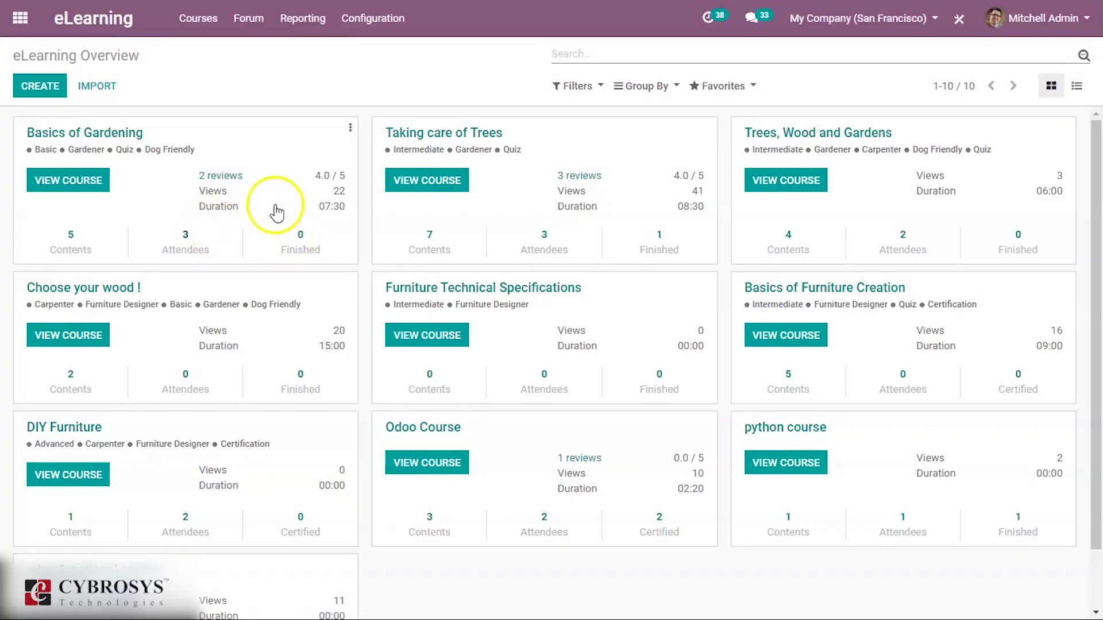
pyautogui.click(199, 19)
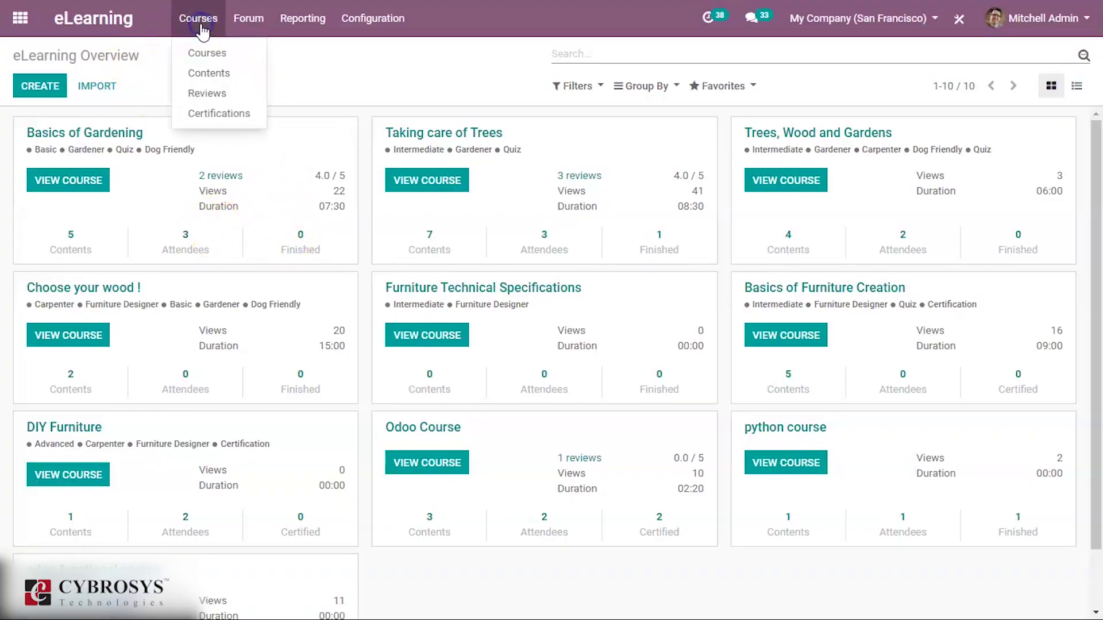
pyautogui.click(217, 80)
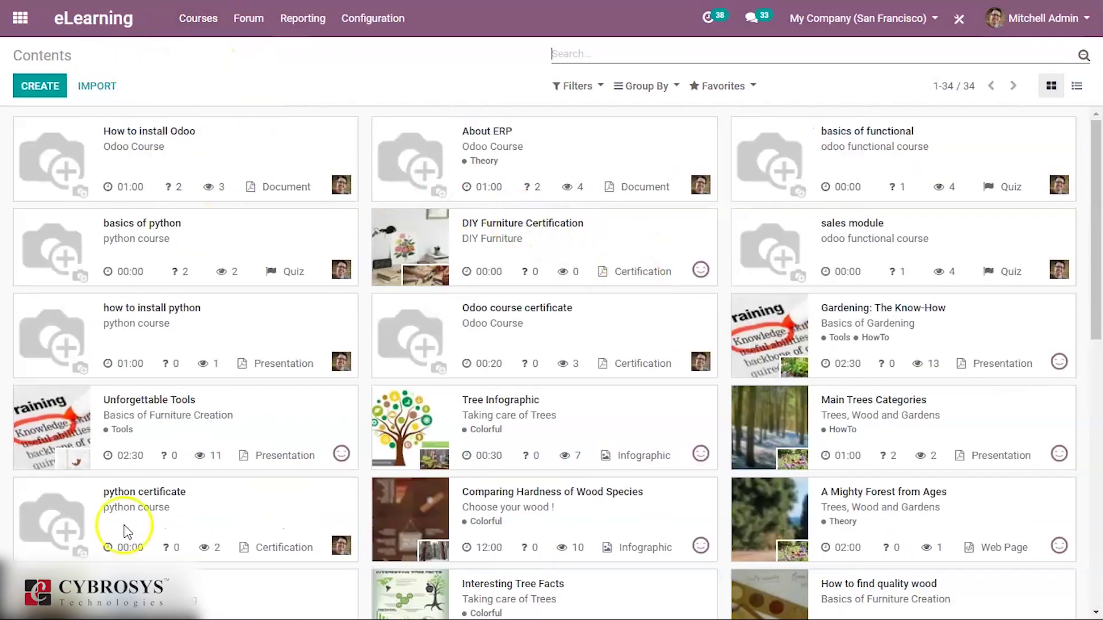
pyautogui.click(1076, 86)
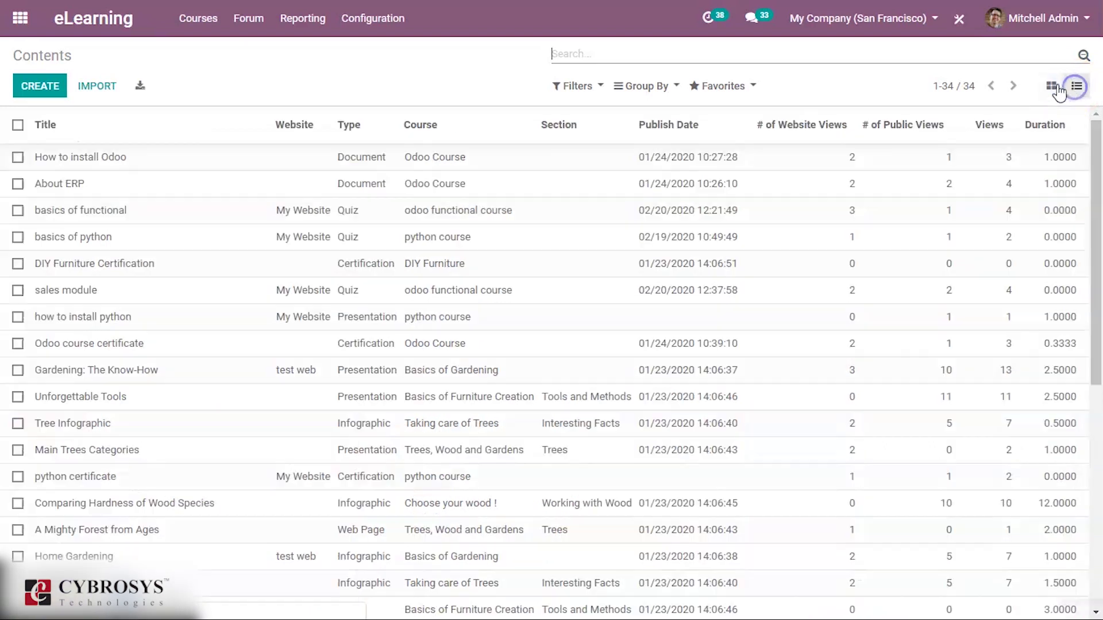
pyautogui.click(1054, 86)
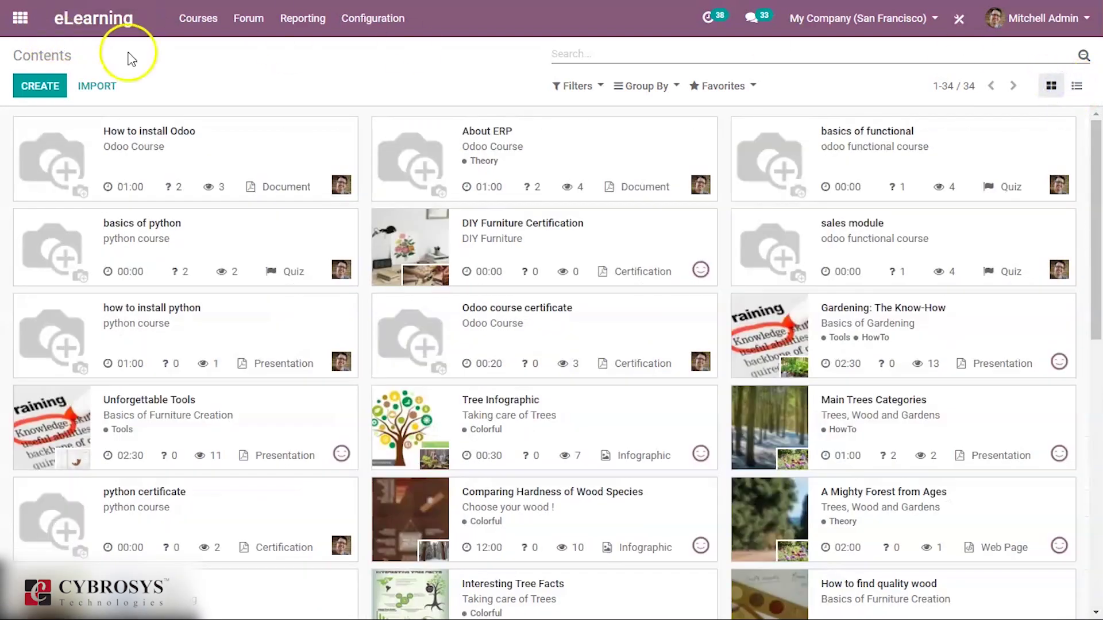
# Look over the course Reviews, then the Certifications overview.
pyautogui.click(185, 33)
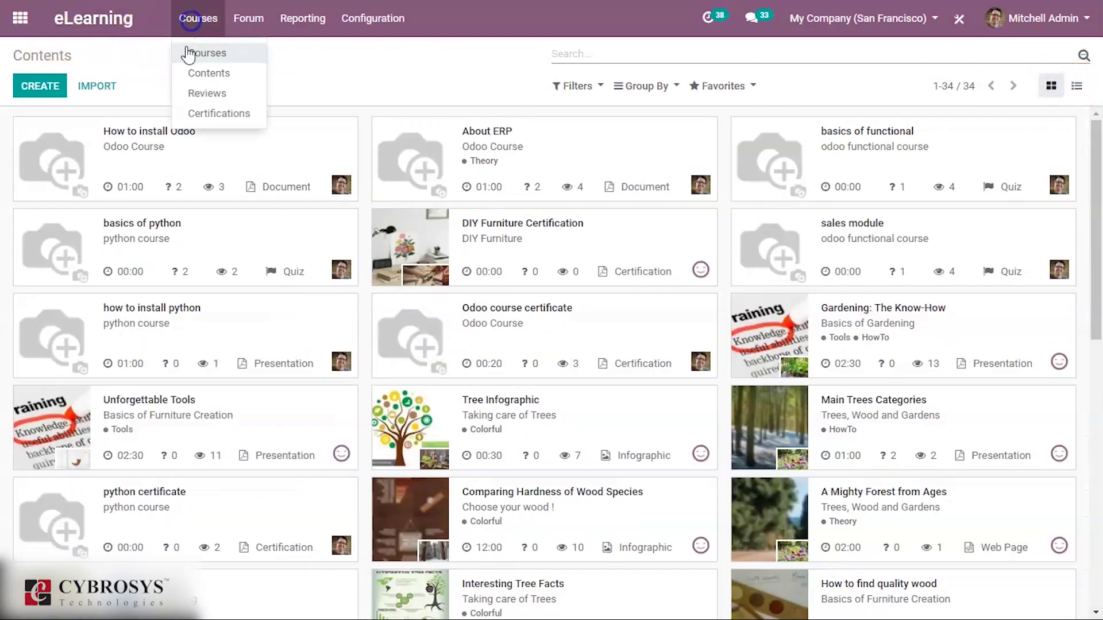
pyautogui.click(193, 94)
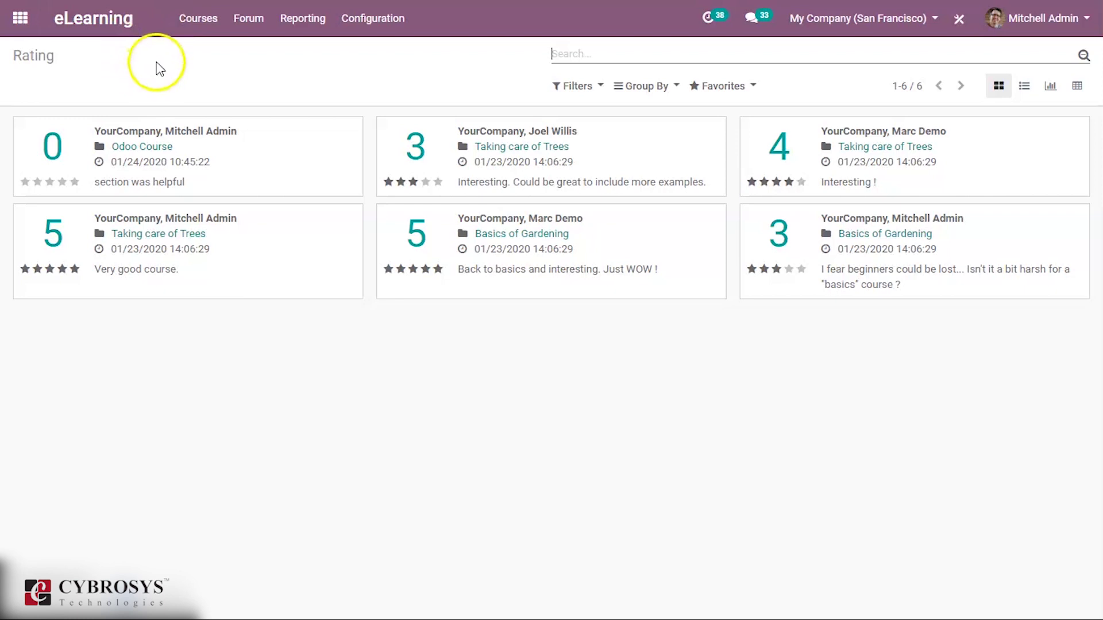
pyautogui.click(214, 19)
pyautogui.click(202, 113)
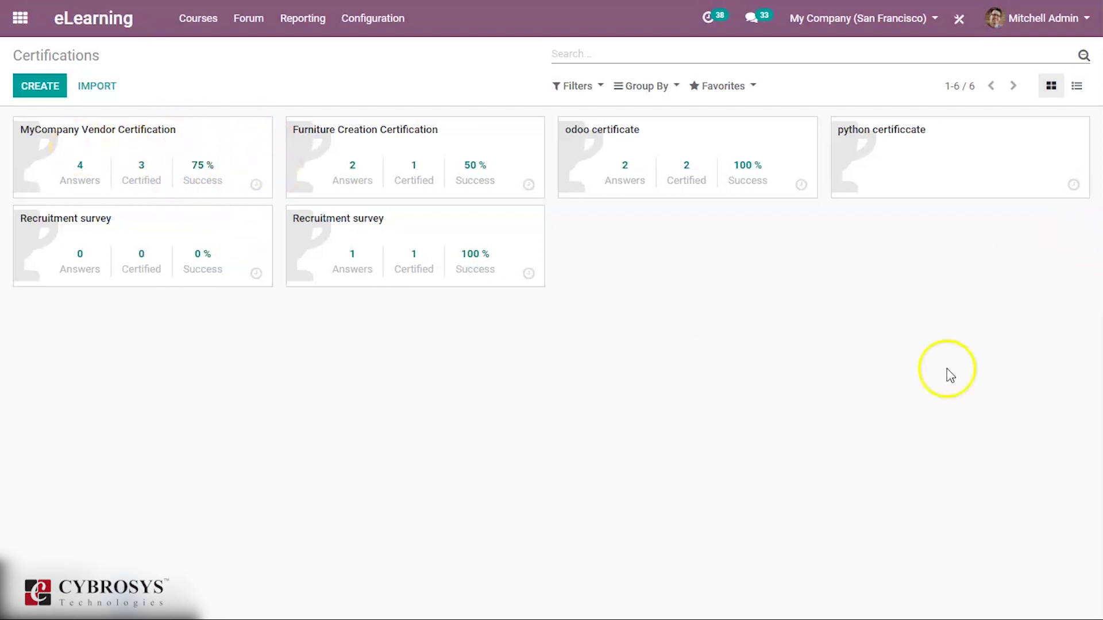
# Browse the Course Tags and Content Tags configuration lists, then open the Forums list.
pyautogui.click(205, 13)
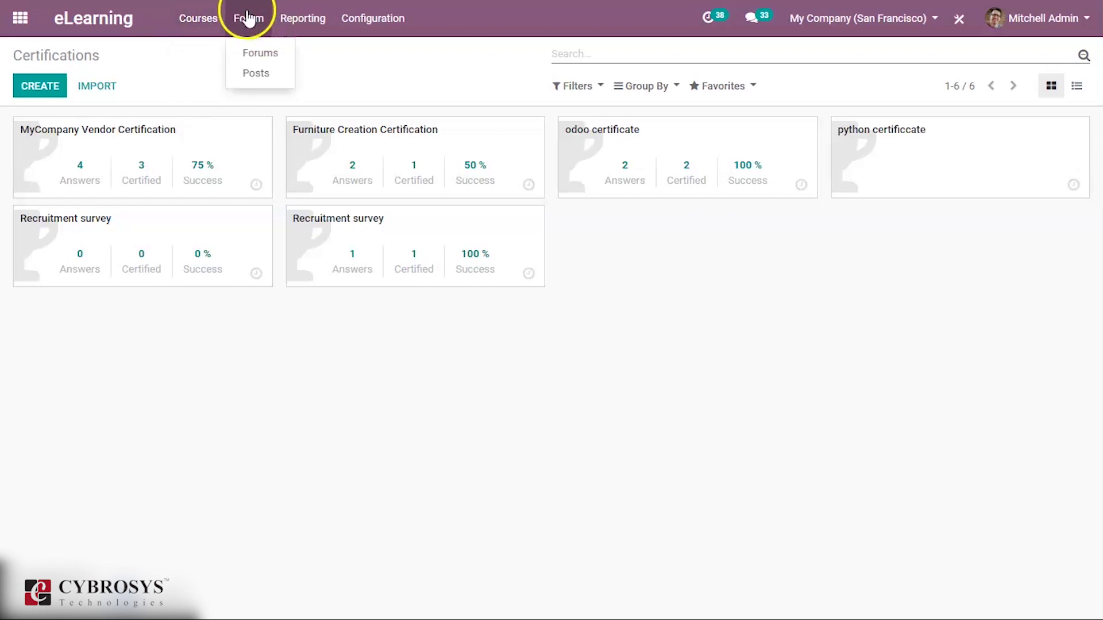
pyautogui.click(402, 14)
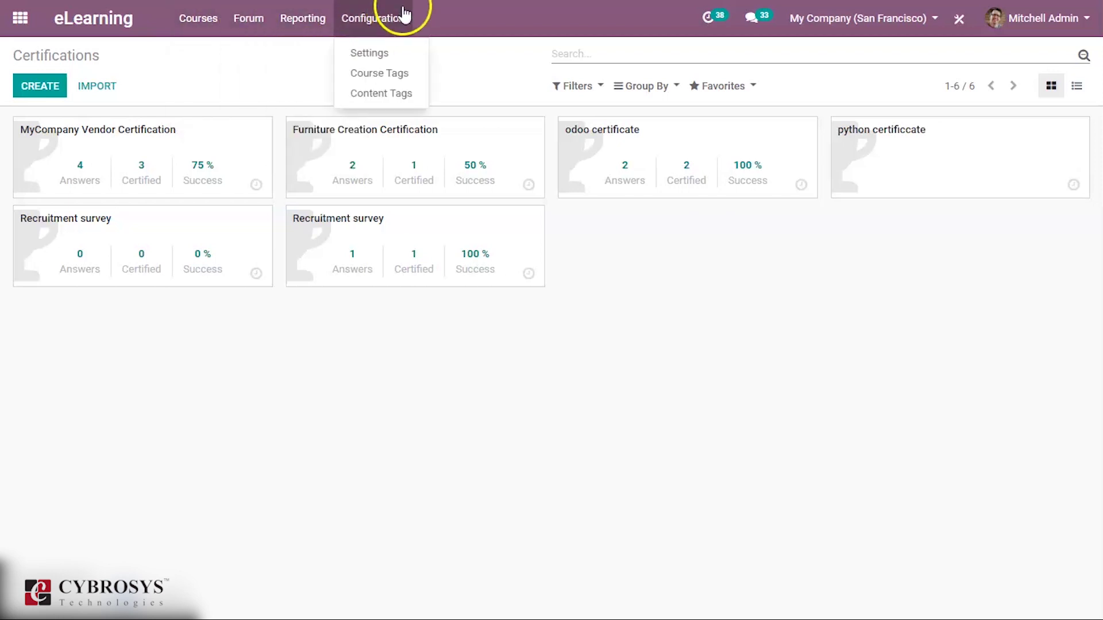
pyautogui.click(386, 75)
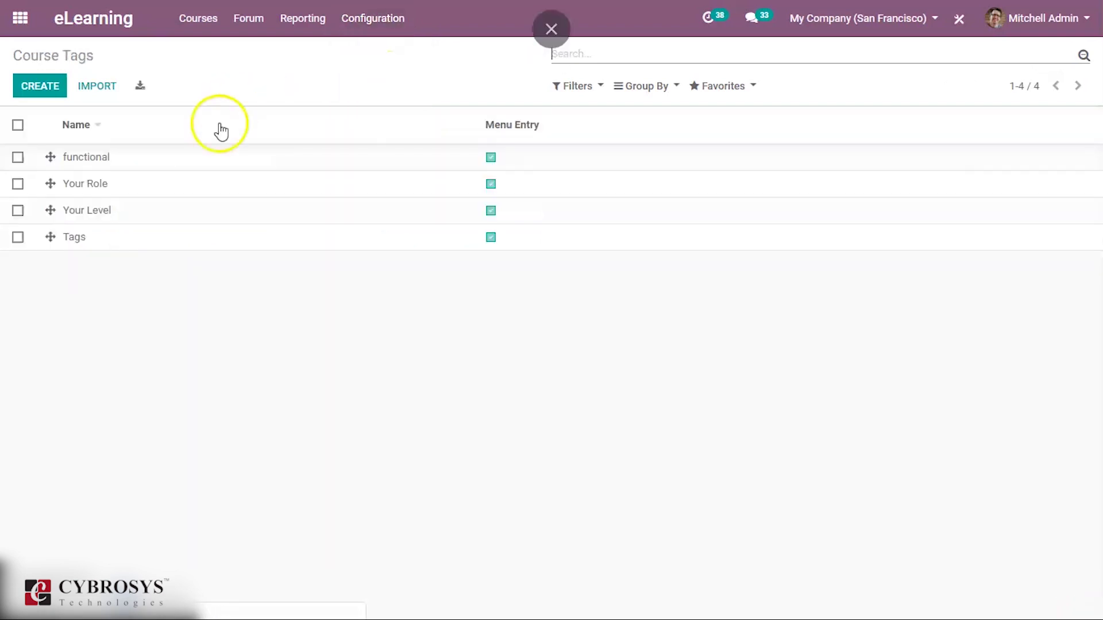
pyautogui.click(372, 20)
pyautogui.click(377, 94)
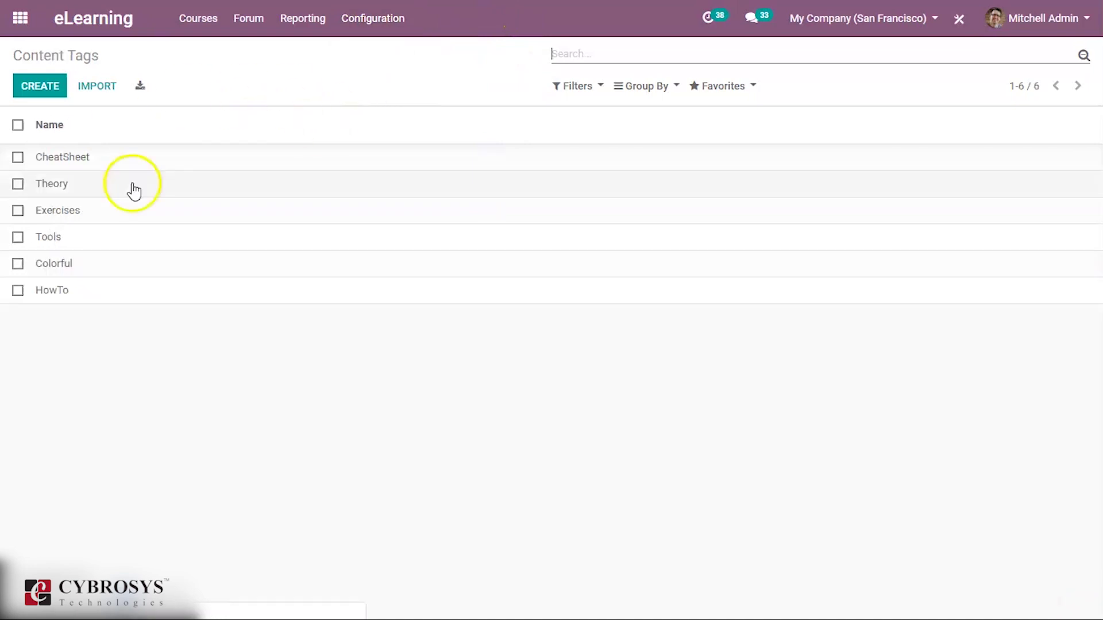
pyautogui.click(258, 21)
pyautogui.click(251, 58)
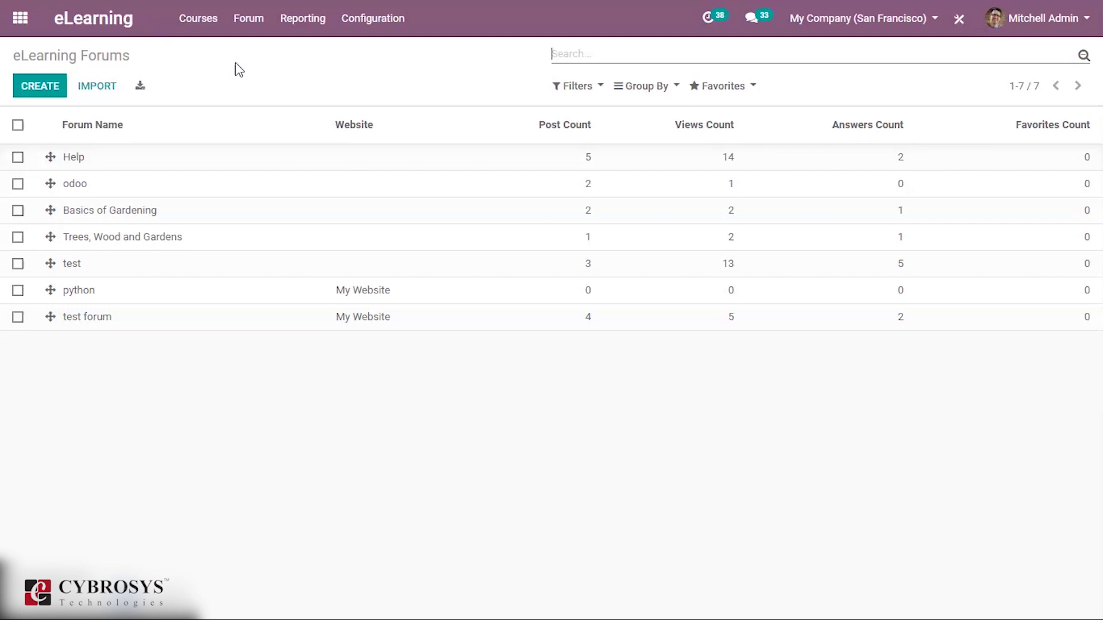
# Create a forum 'Gardening' in Questions mode on My Website with default order Last Updated.
pyautogui.click(30, 91)
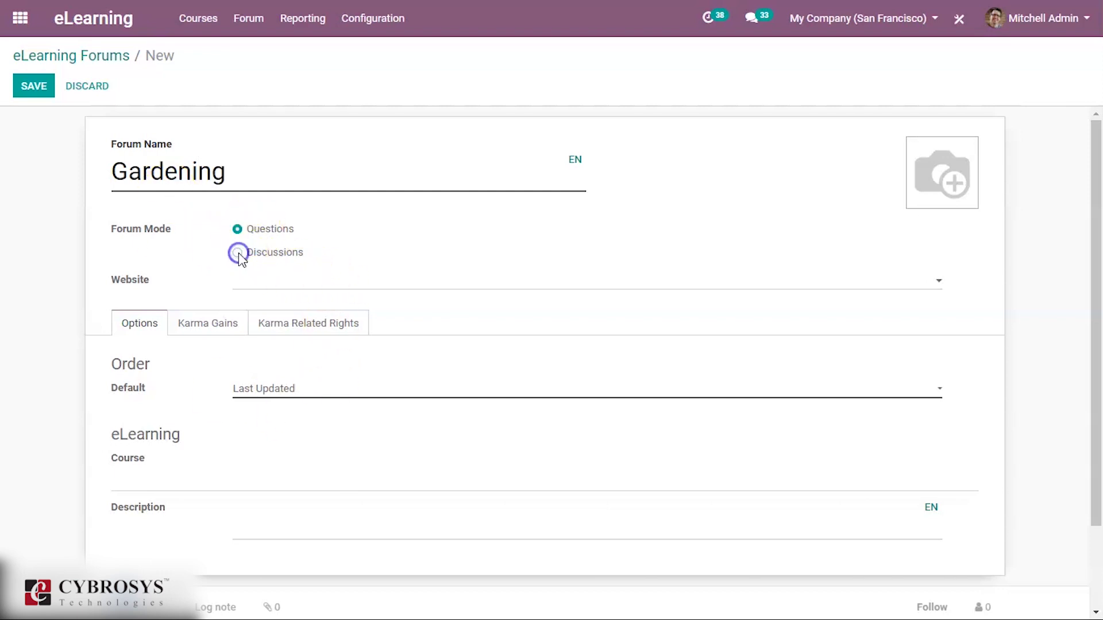
pyautogui.click(235, 232)
pyautogui.click(278, 281)
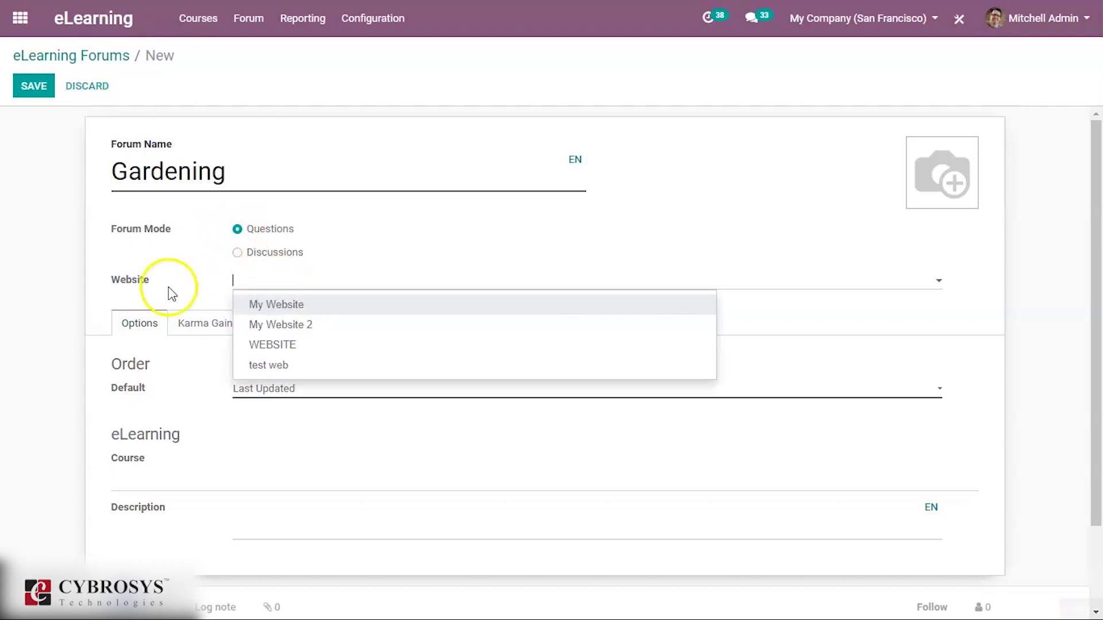
pyautogui.click(259, 300)
pyautogui.moveTo(133, 284)
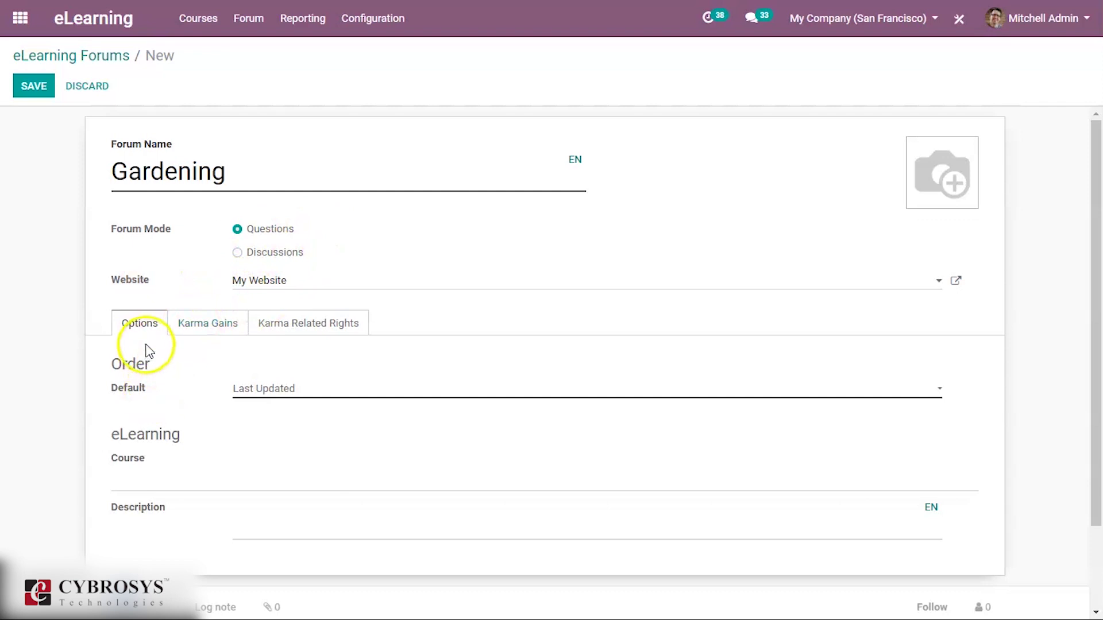
pyautogui.click(273, 394)
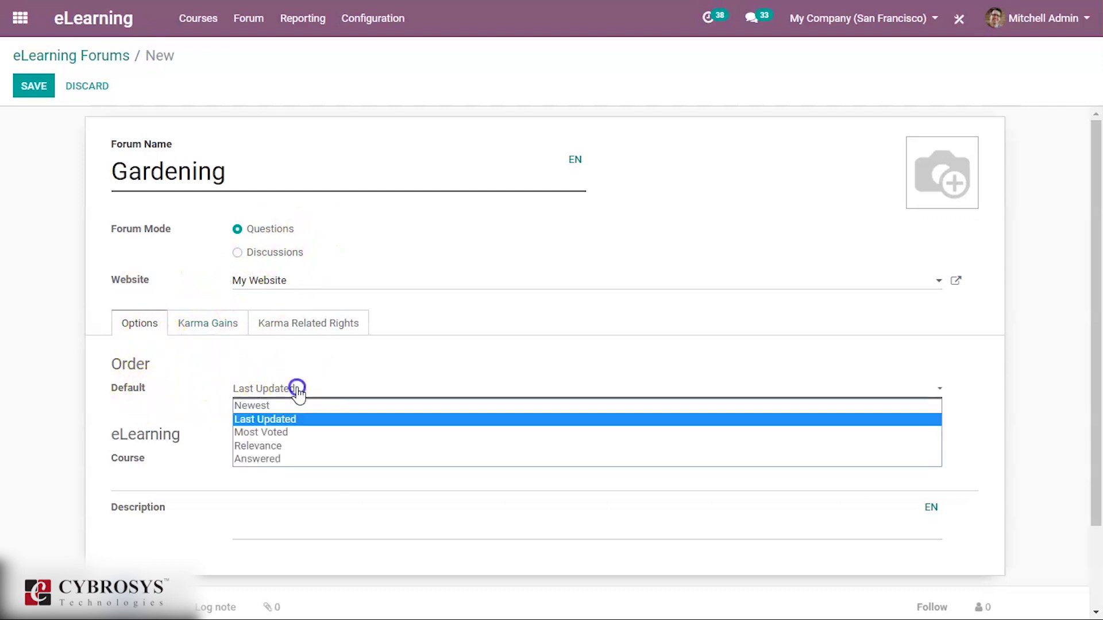
pyautogui.click(272, 421)
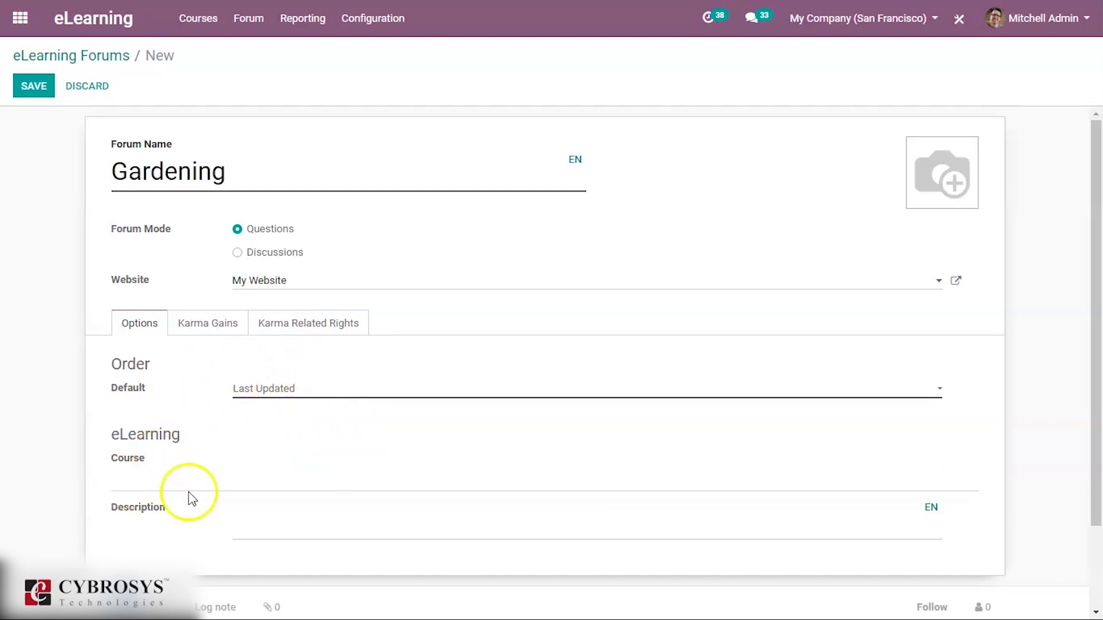
pyautogui.click(173, 492)
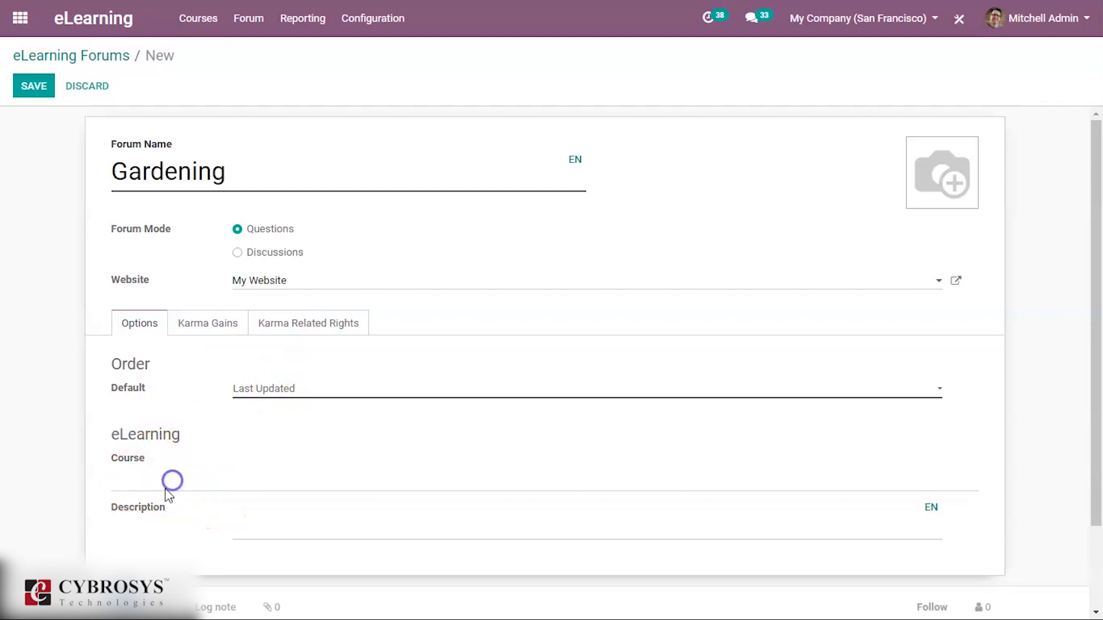
pyautogui.scroll(-2, 172, 480)
pyautogui.click(286, 428)
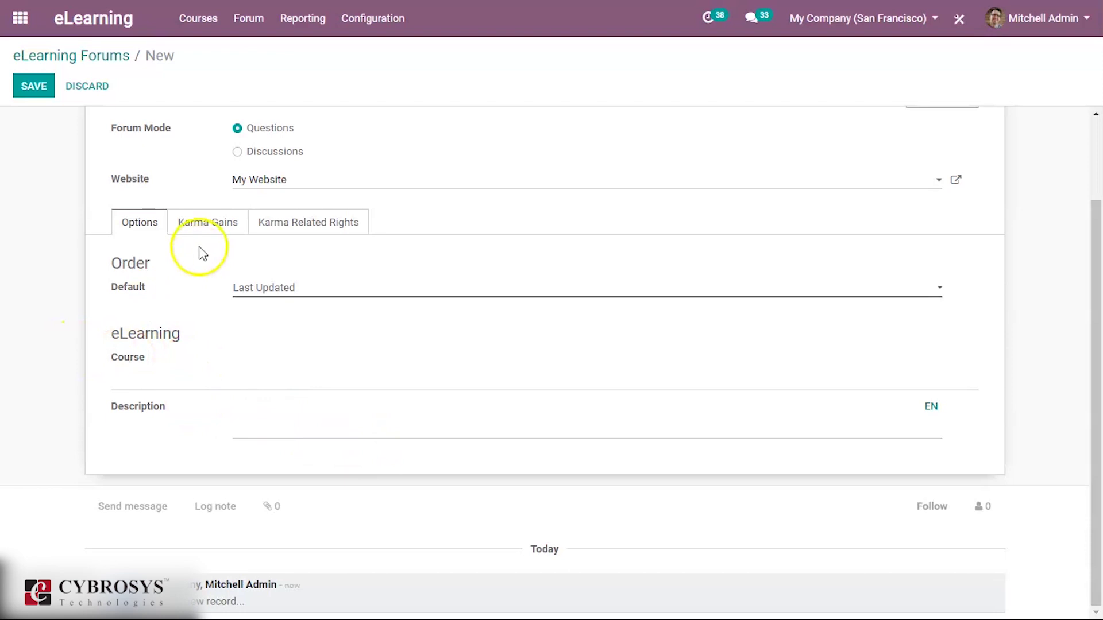
# Review the Gardening forum's karma gains, then its rights thresholds (ask 3, upvote 5, downvote 50).
pyautogui.click(203, 224)
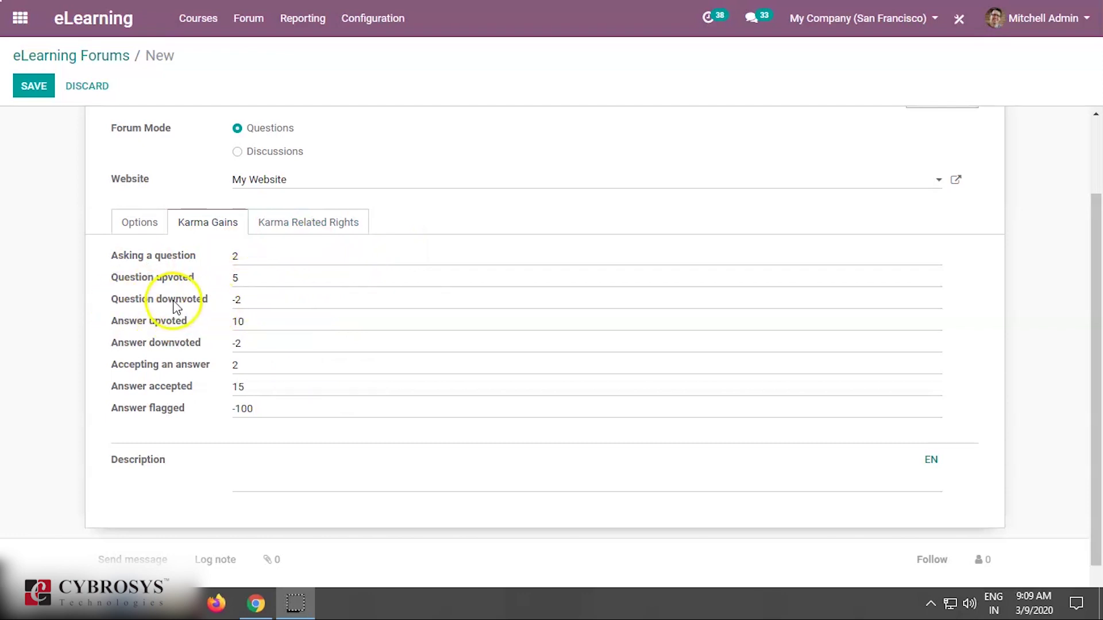
pyautogui.click(242, 302)
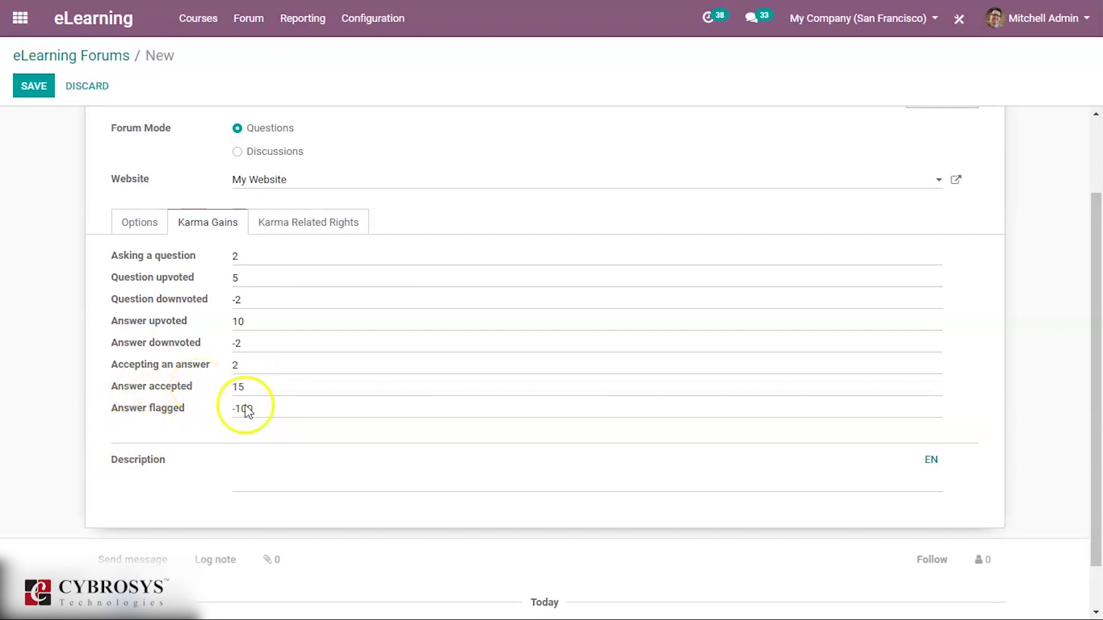
pyautogui.click(266, 218)
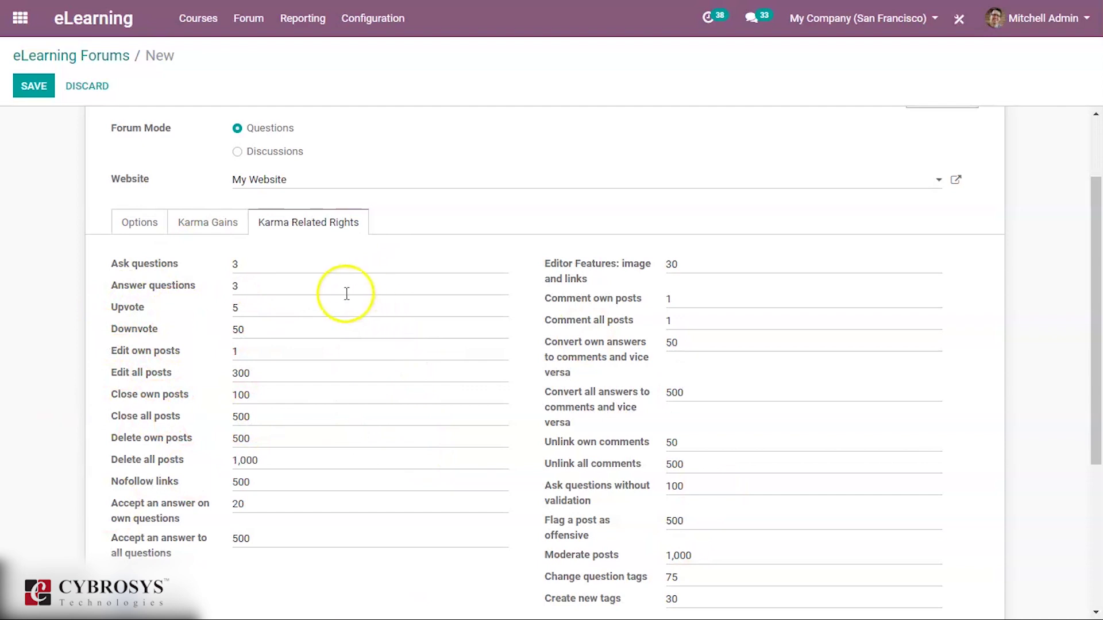
# Save the Gardening forum and open the Forum Posts list showing nine questions.
pyautogui.click(248, 332)
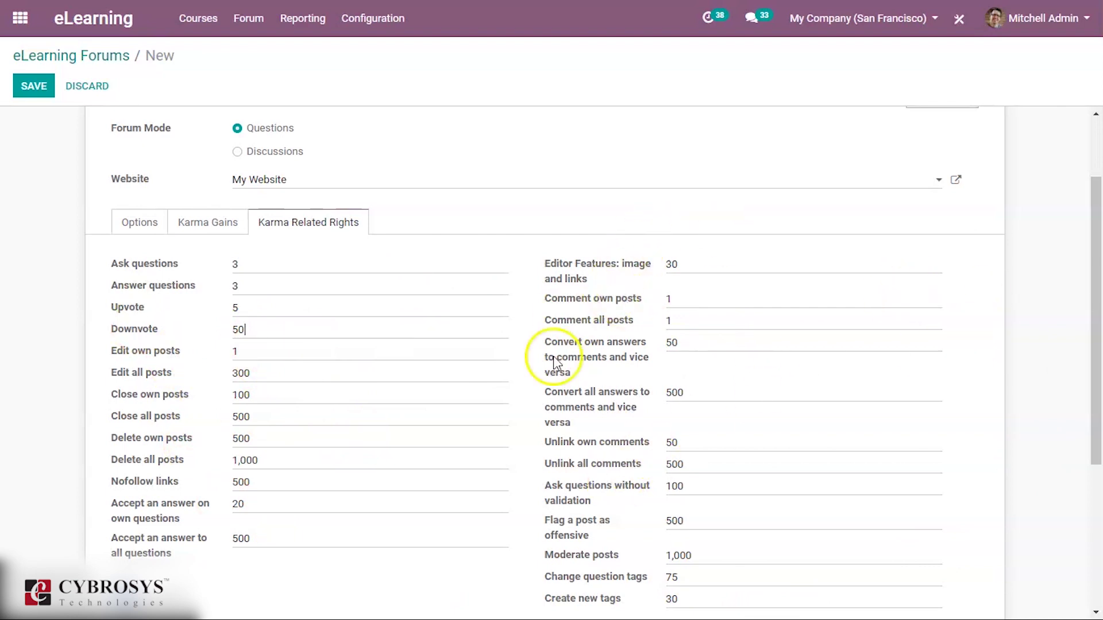
pyautogui.scroll(-4, 505, 382)
pyautogui.scroll(3, 658, 396)
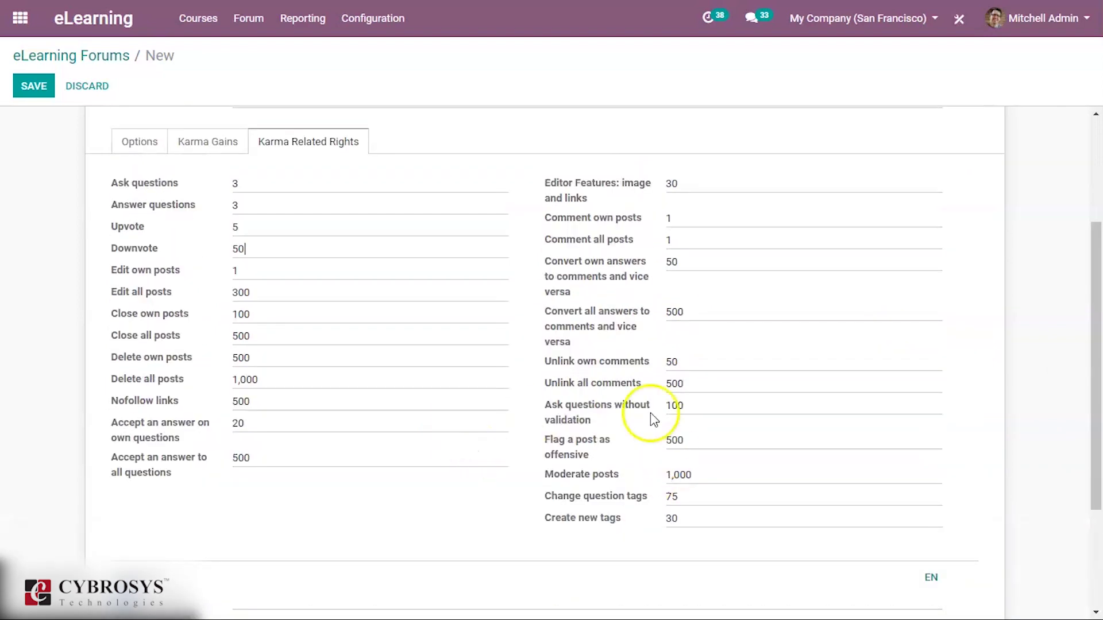
pyautogui.scroll(3, 345, 281)
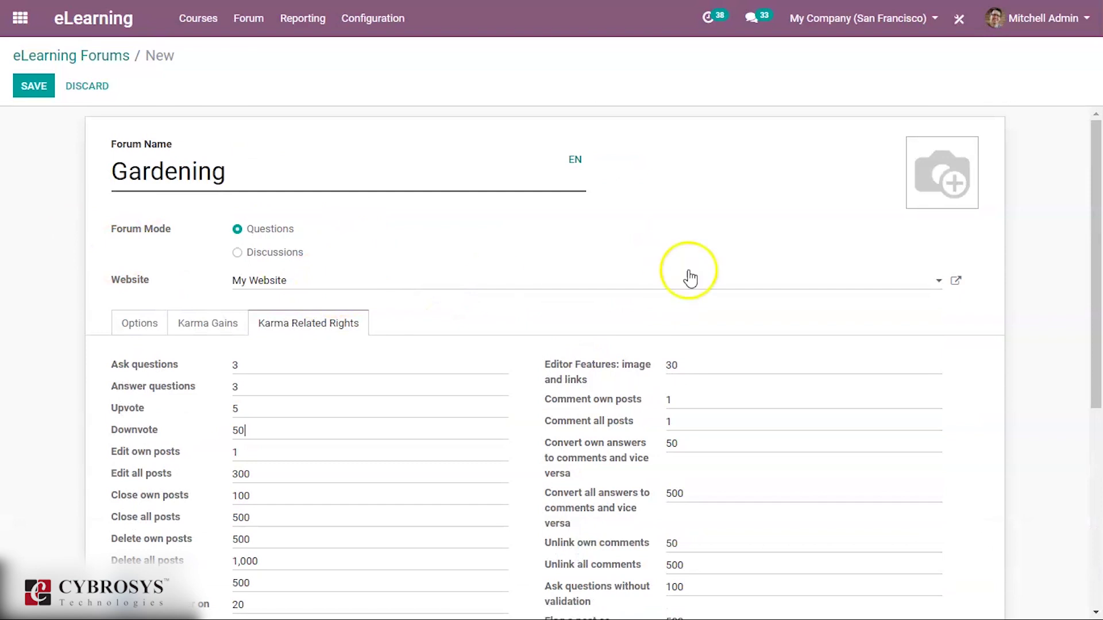
pyautogui.click(34, 86)
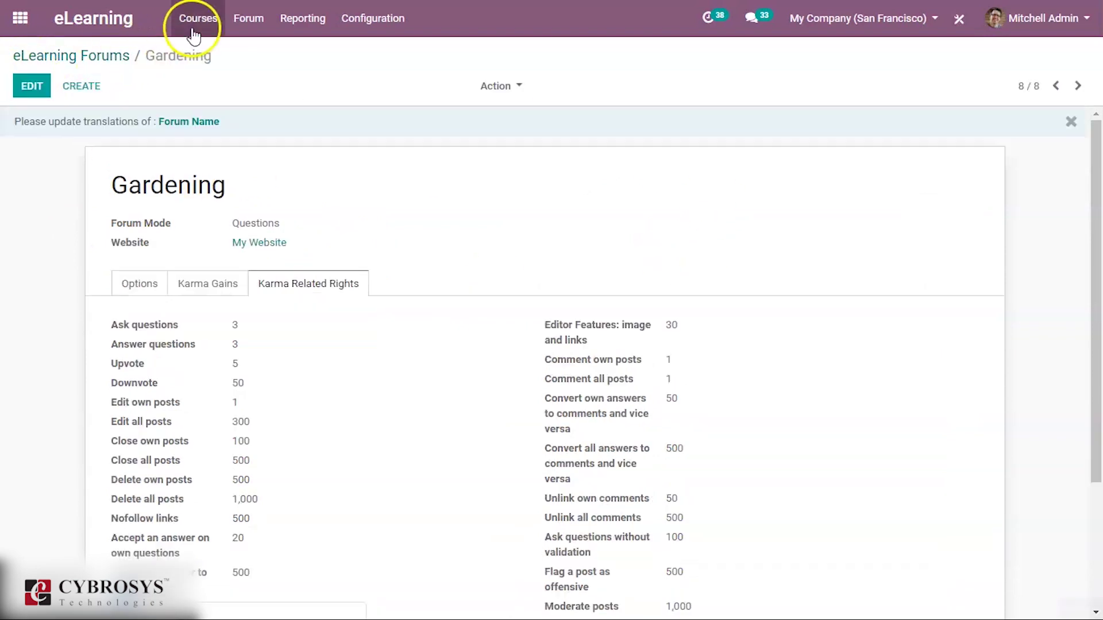
pyautogui.click(249, 18)
pyautogui.click(255, 75)
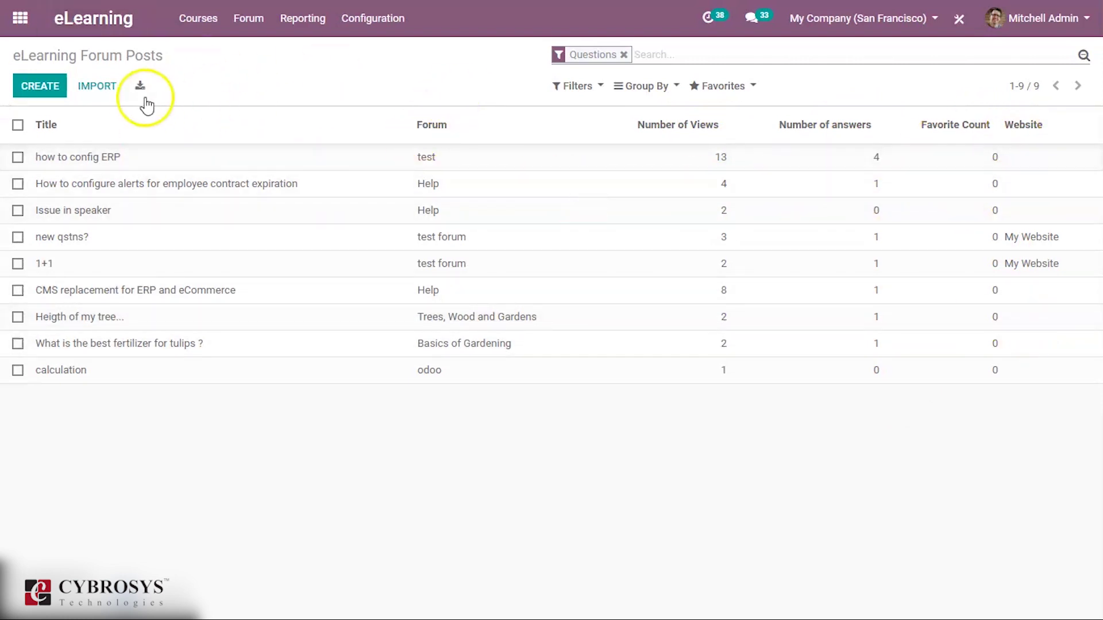
# Open the Choose your wood ! course record, then view that course on the website.
pyautogui.click(190, 19)
pyautogui.click(214, 52)
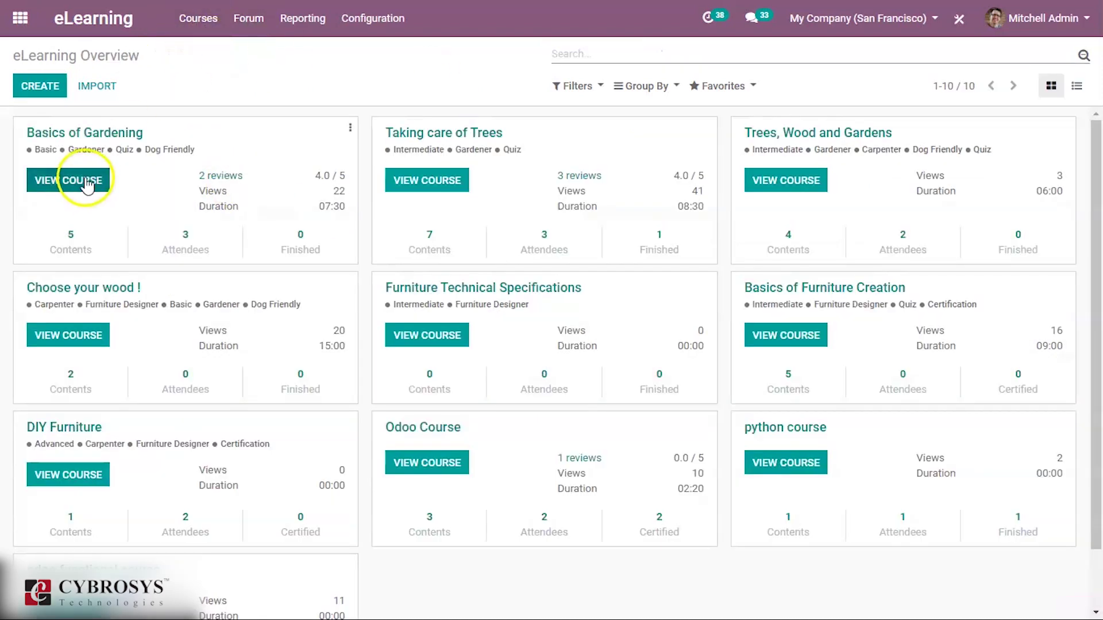
pyautogui.click(75, 332)
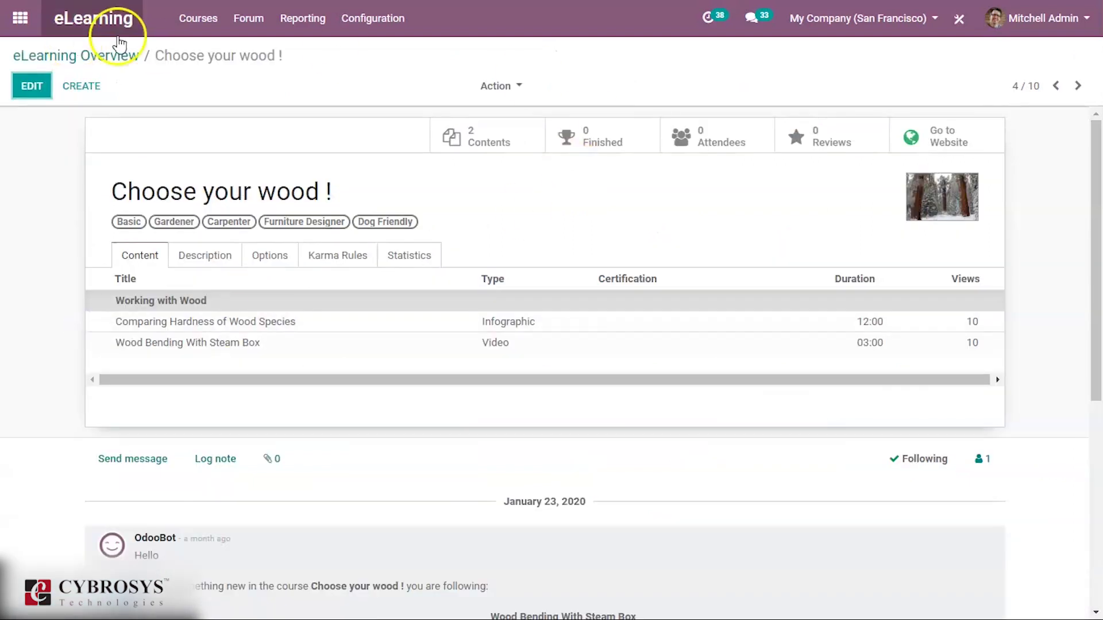
pyautogui.click(92, 56)
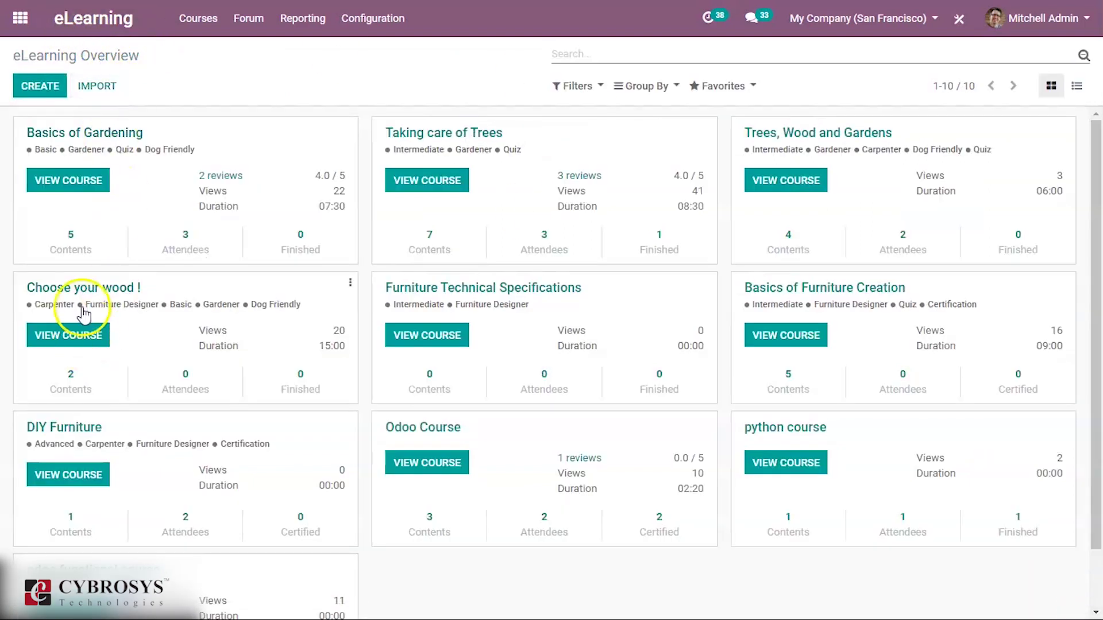
pyautogui.click(75, 332)
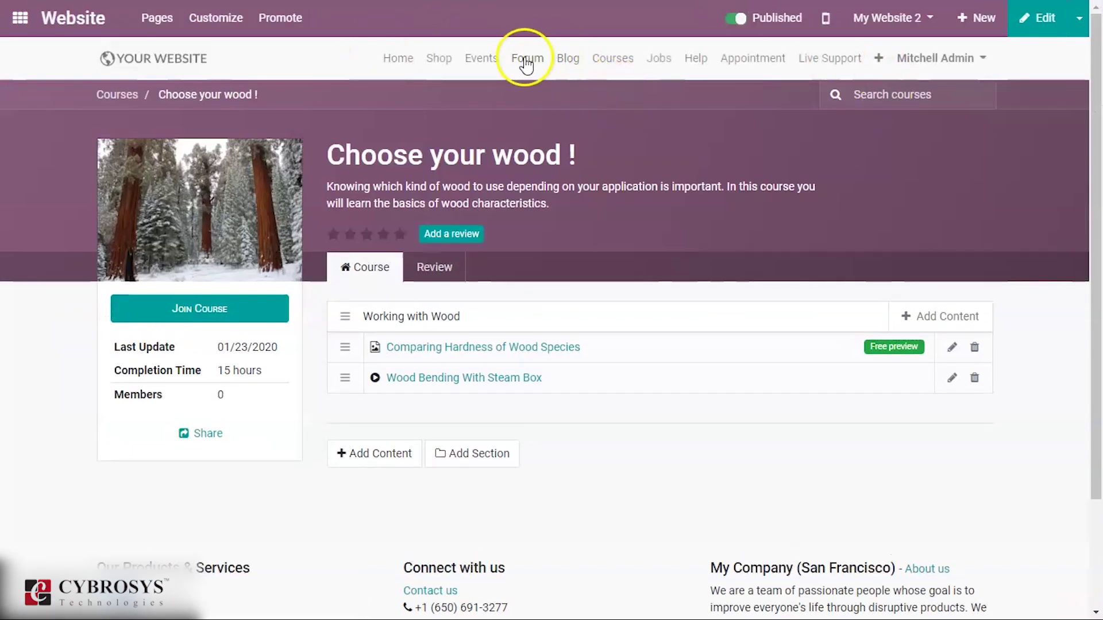
# Open the Basics of Gardening forum from the website's Forum page.
pyautogui.click(524, 59)
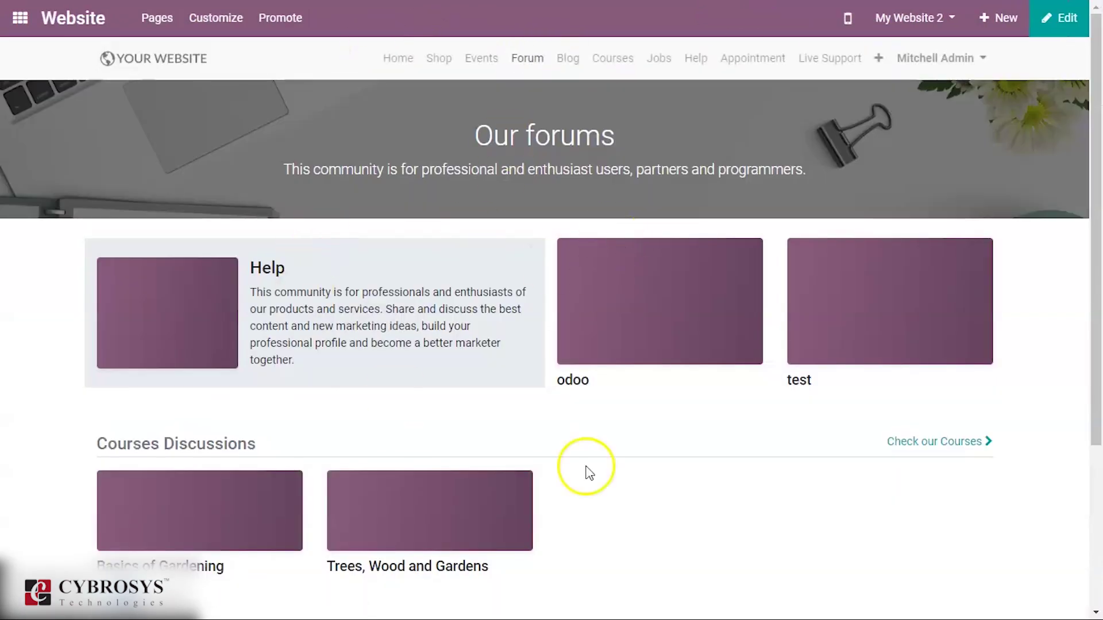
pyautogui.scroll(-2, 527, 536)
pyautogui.click(277, 432)
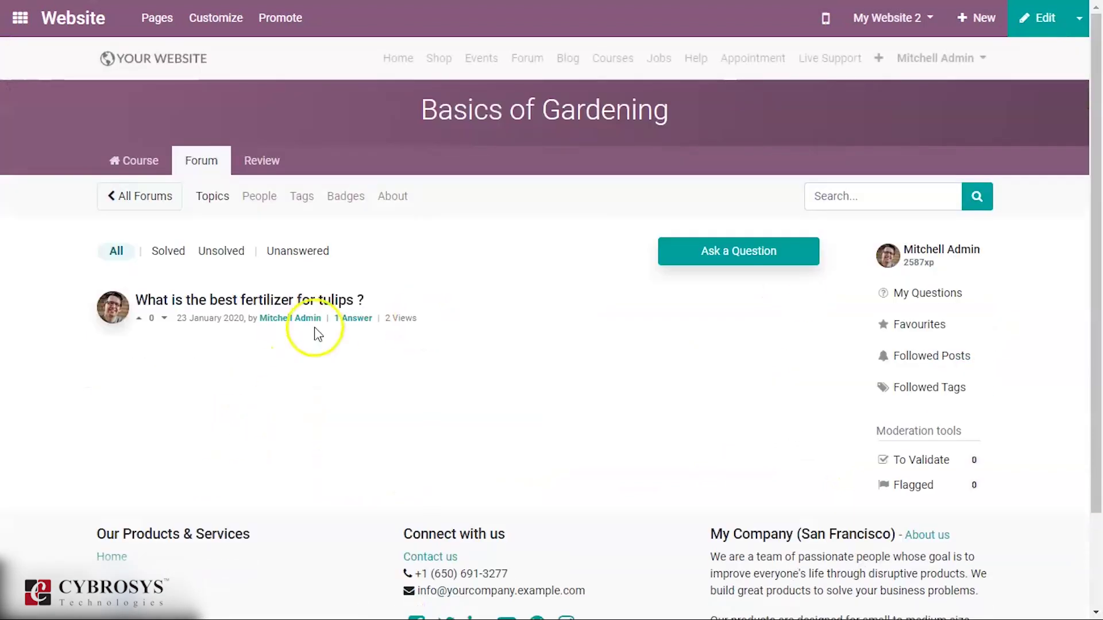
# Post a question titled 'dfd' with description 'dfg'.
pyautogui.click(726, 240)
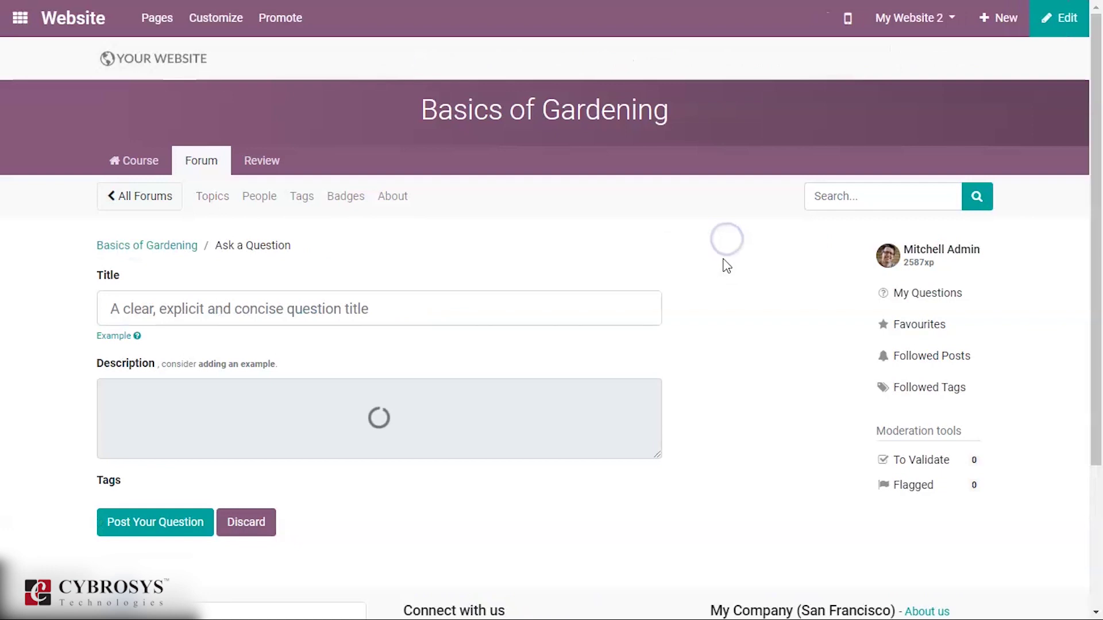
pyautogui.click(215, 313)
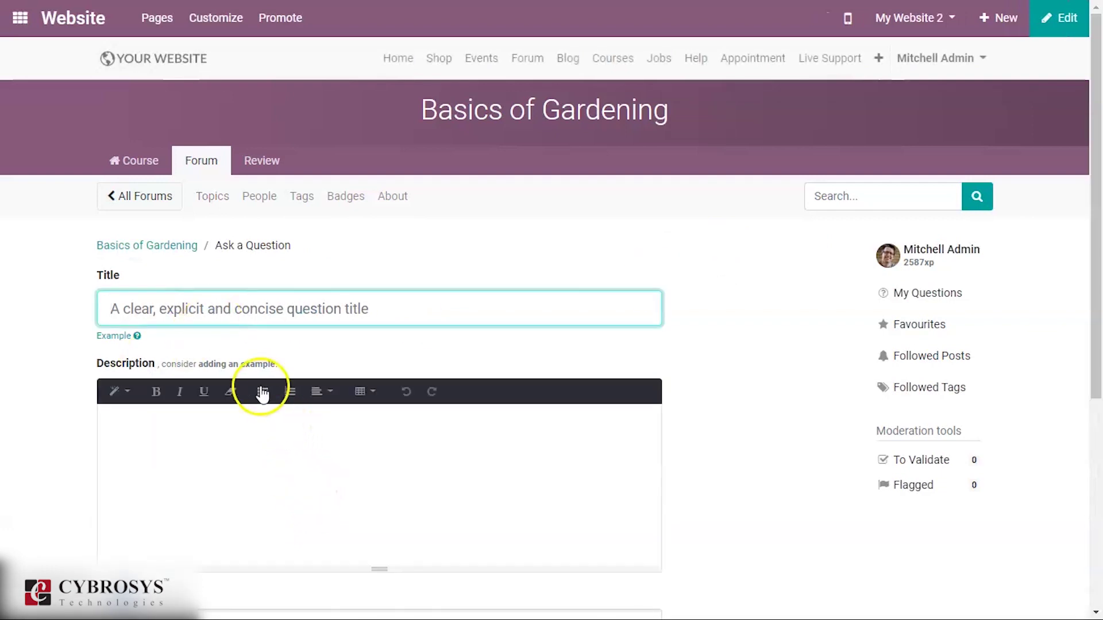
pyautogui.write('dfd')
pyautogui.click(250, 432)
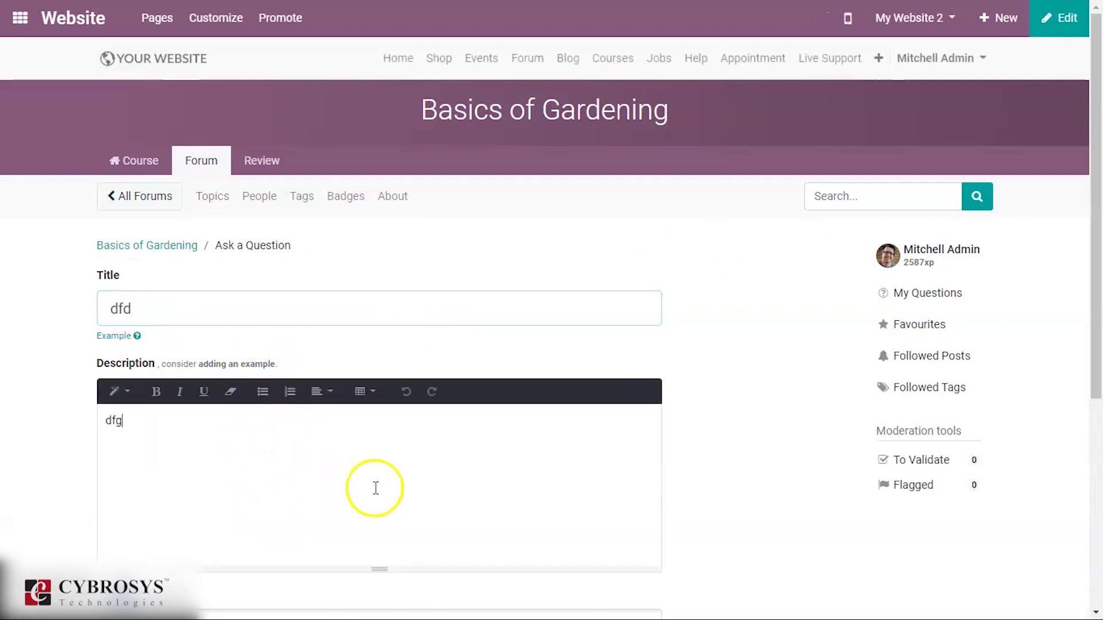
pyautogui.write('dfg')
pyautogui.scroll(-5, 376, 489)
pyautogui.click(199, 333)
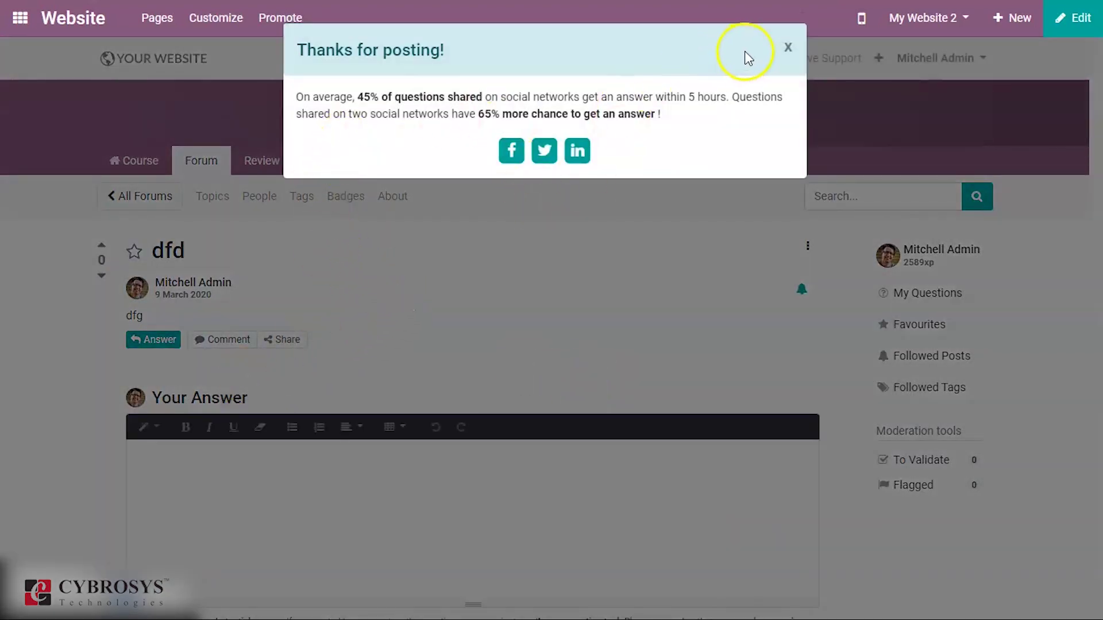
pyautogui.click(785, 52)
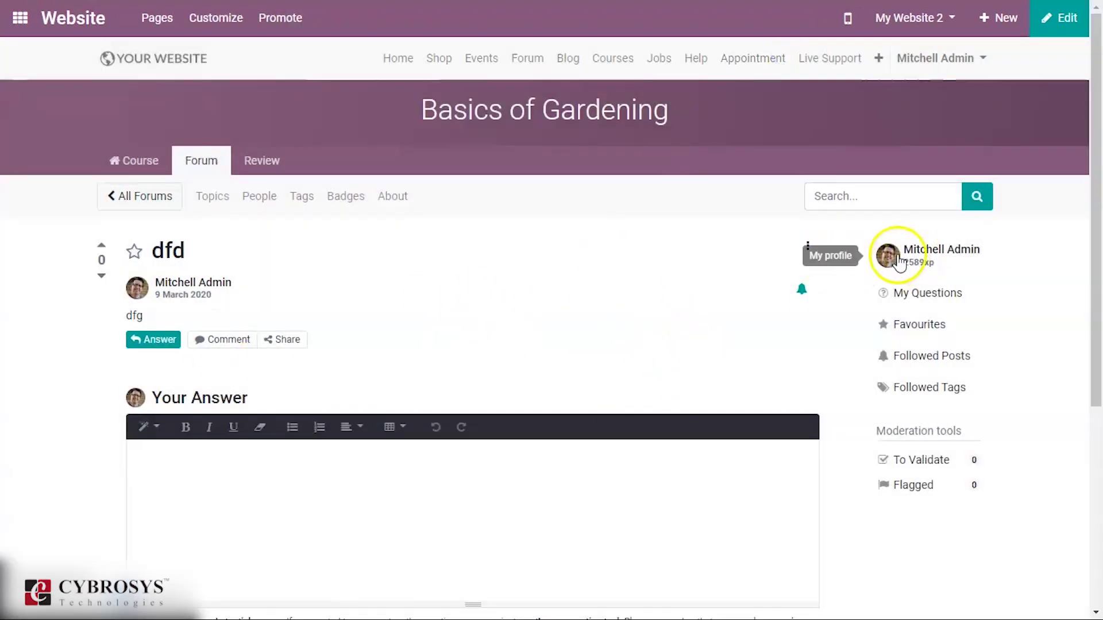
# Post the answer 'fdgdfg' beneath the question.
pyautogui.scroll(-3, 551, 344)
pyautogui.scroll(3, 551, 345)
pyautogui.click(131, 340)
pyautogui.write('fdgdfg')
pyautogui.click(153, 359)
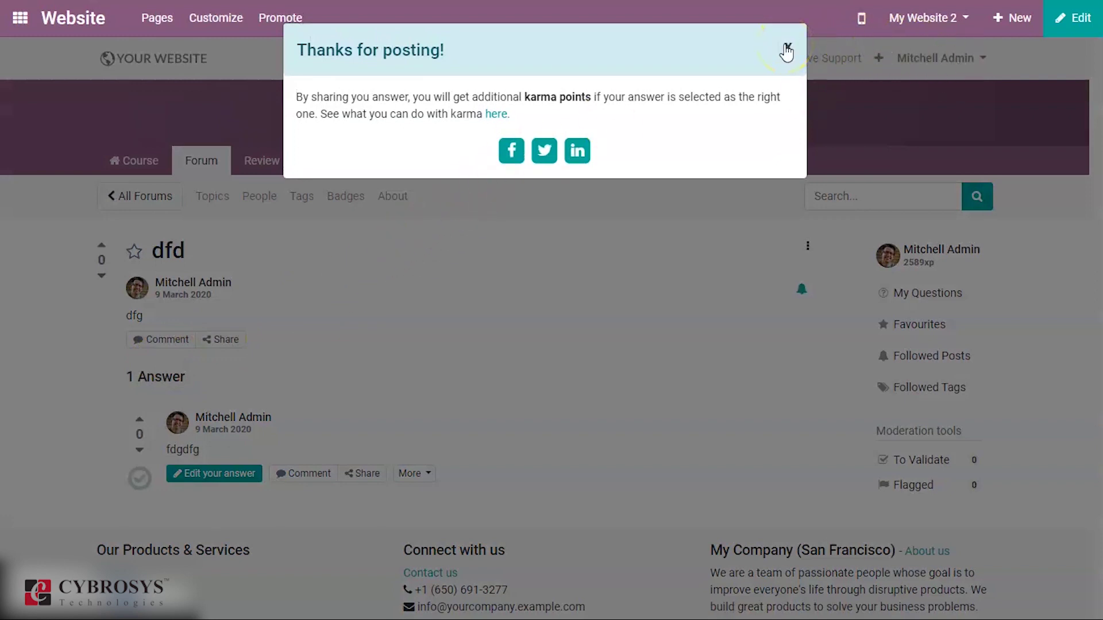
# Dismiss the thanks message and try voting on the question and its answer; own-post votes are refused.
pyautogui.click(787, 51)
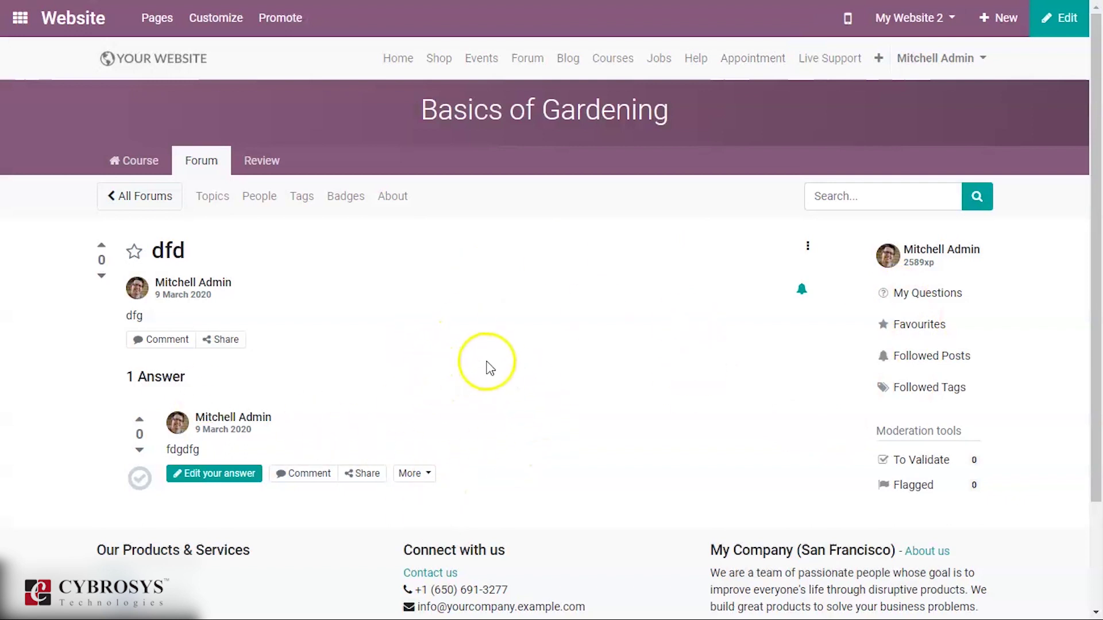
pyautogui.click(102, 250)
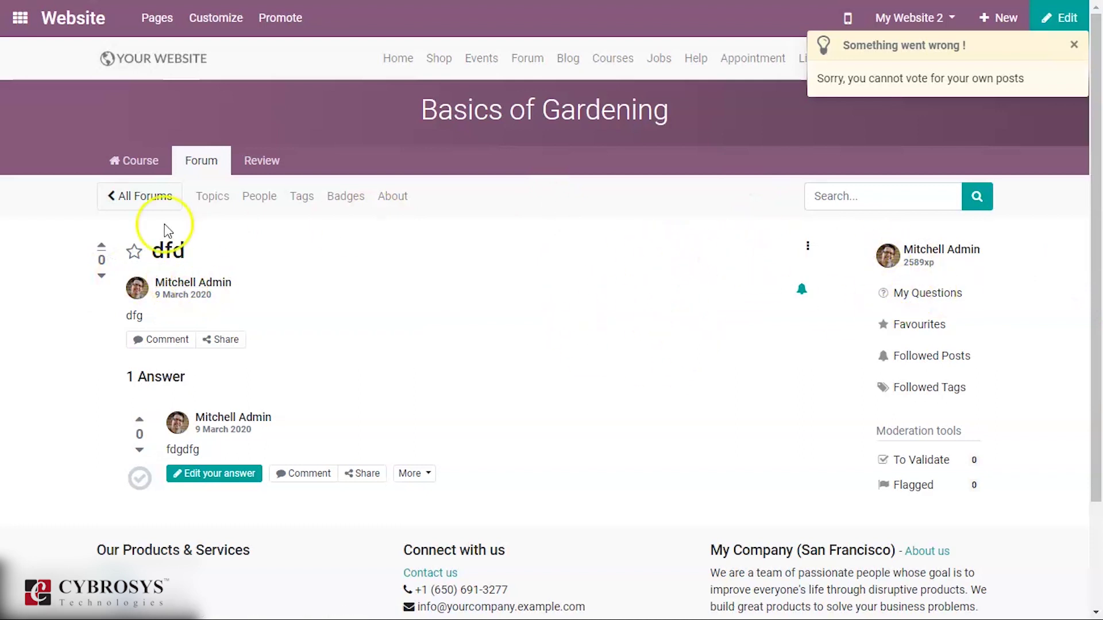
pyautogui.click(104, 246)
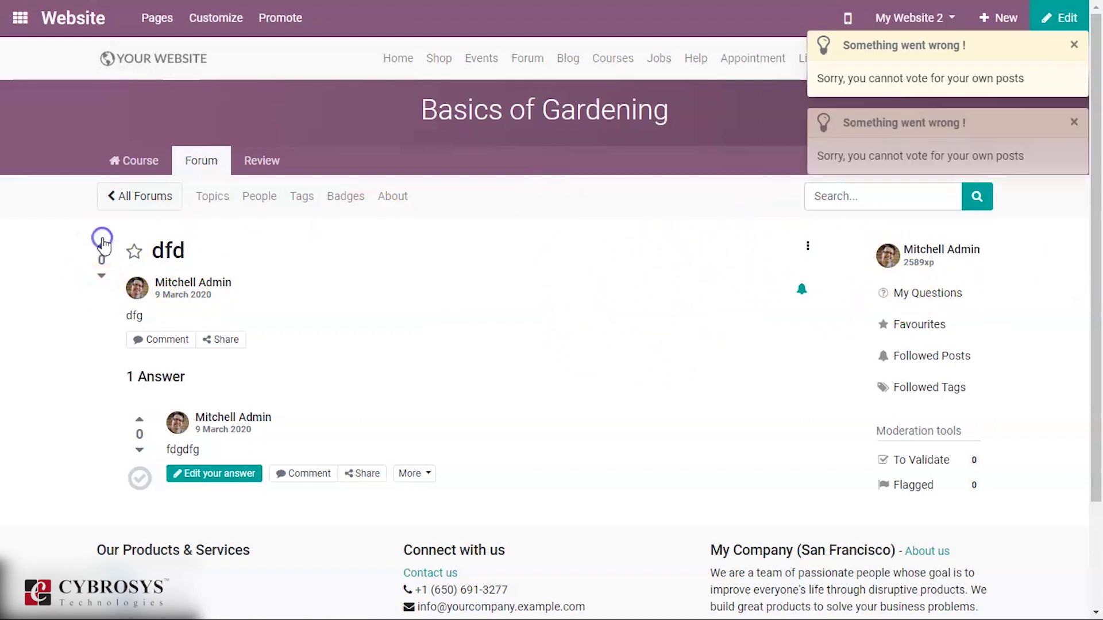
pyautogui.click(103, 279)
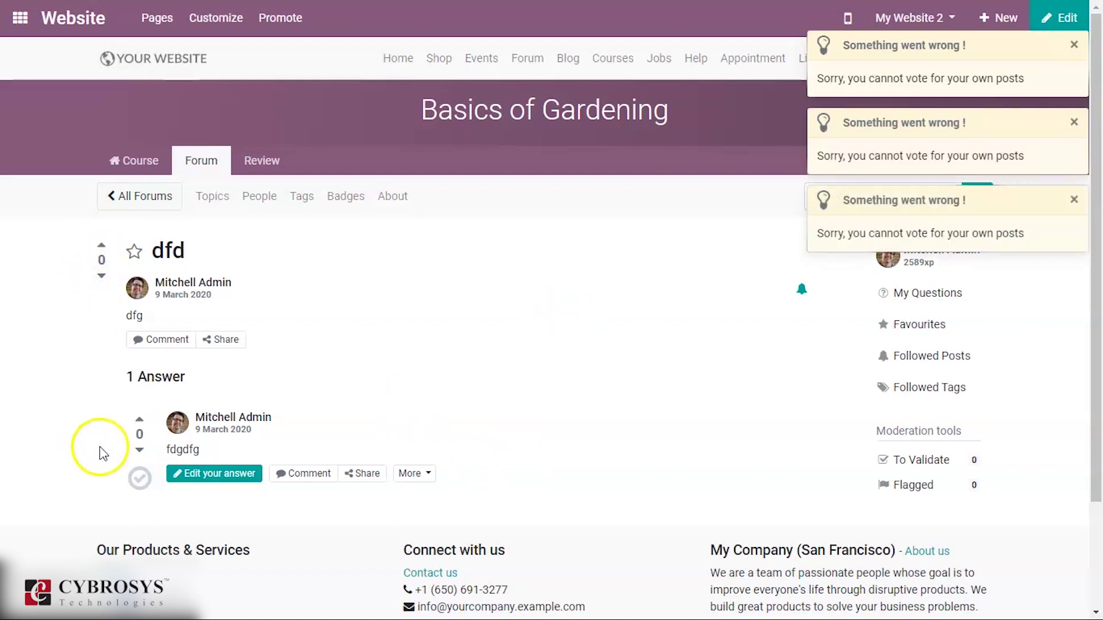
pyautogui.click(138, 424)
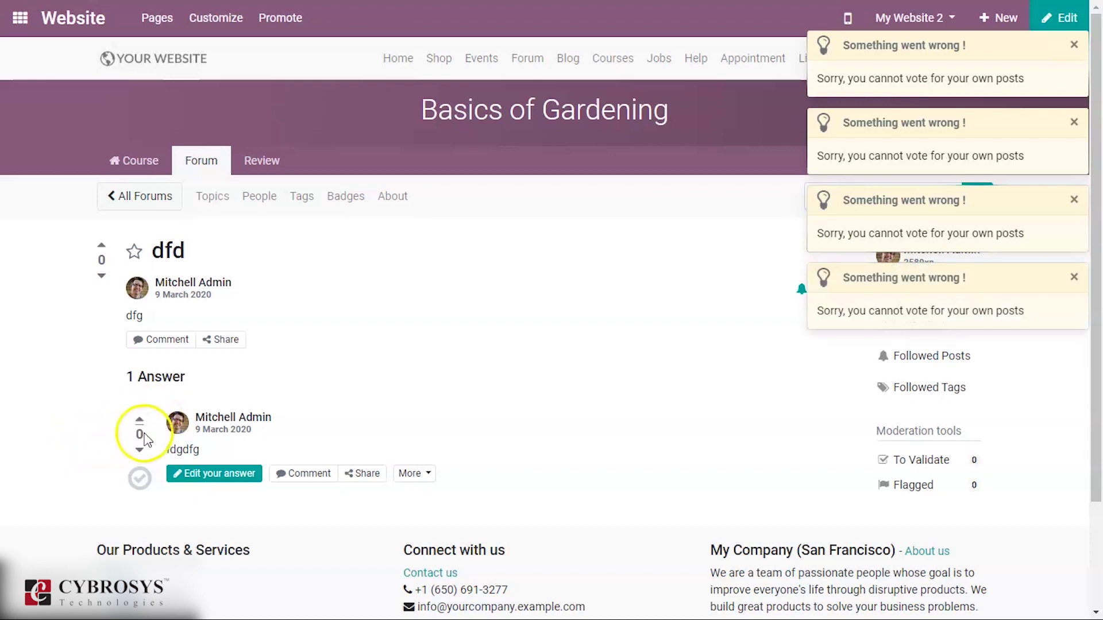
pyautogui.click(139, 451)
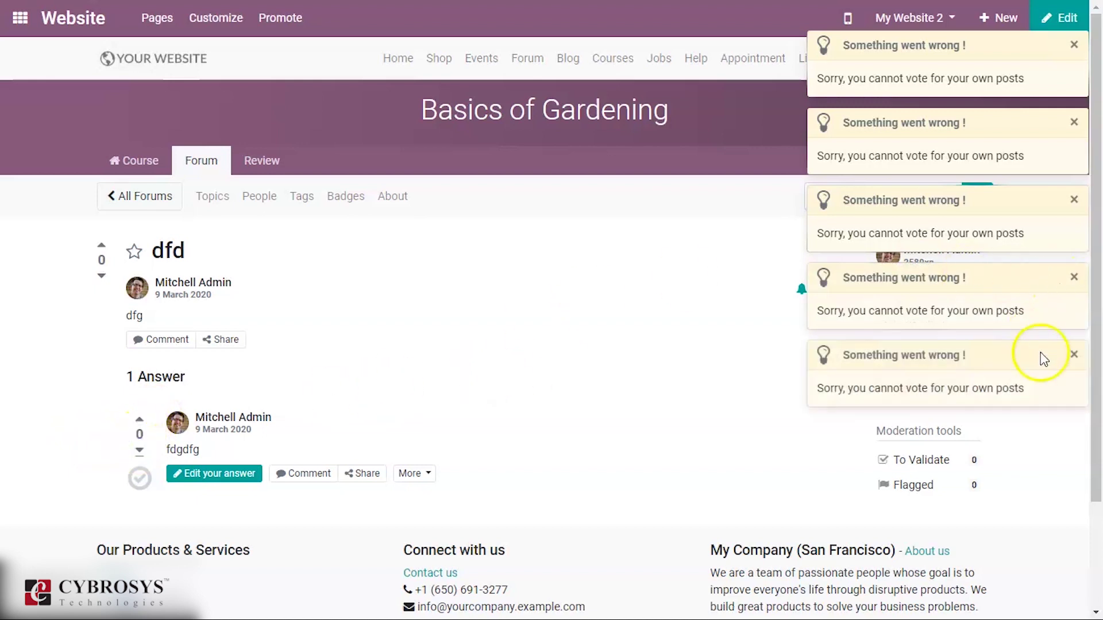
# Clear the three vote error notifications and bring up the Odoo app menu.
pyautogui.click(1073, 277)
pyautogui.click(1073, 200)
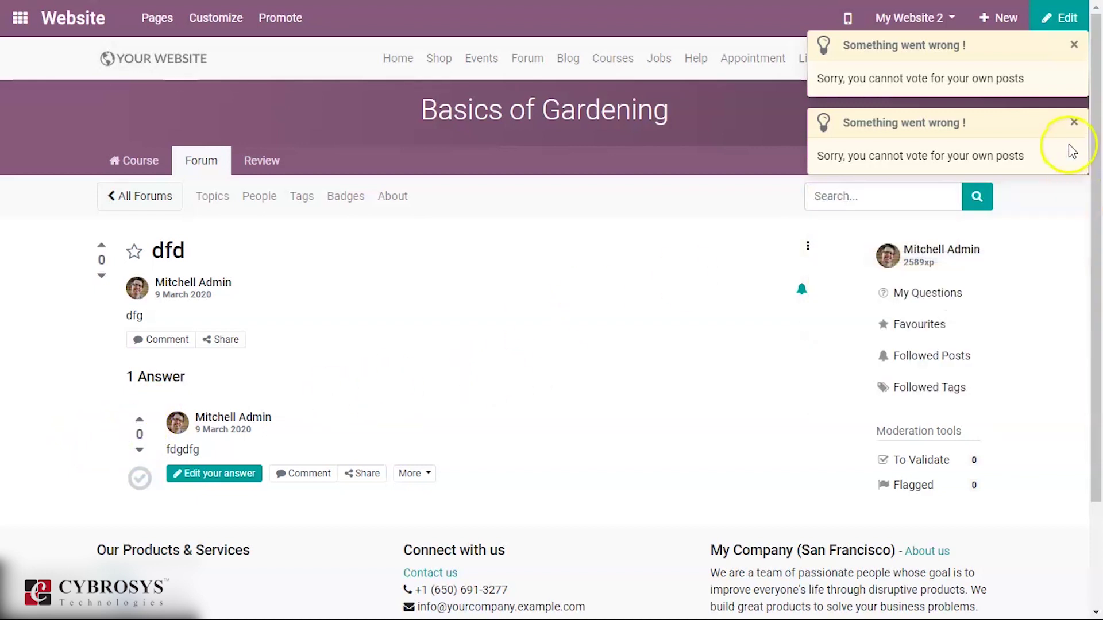
pyautogui.click(1073, 121)
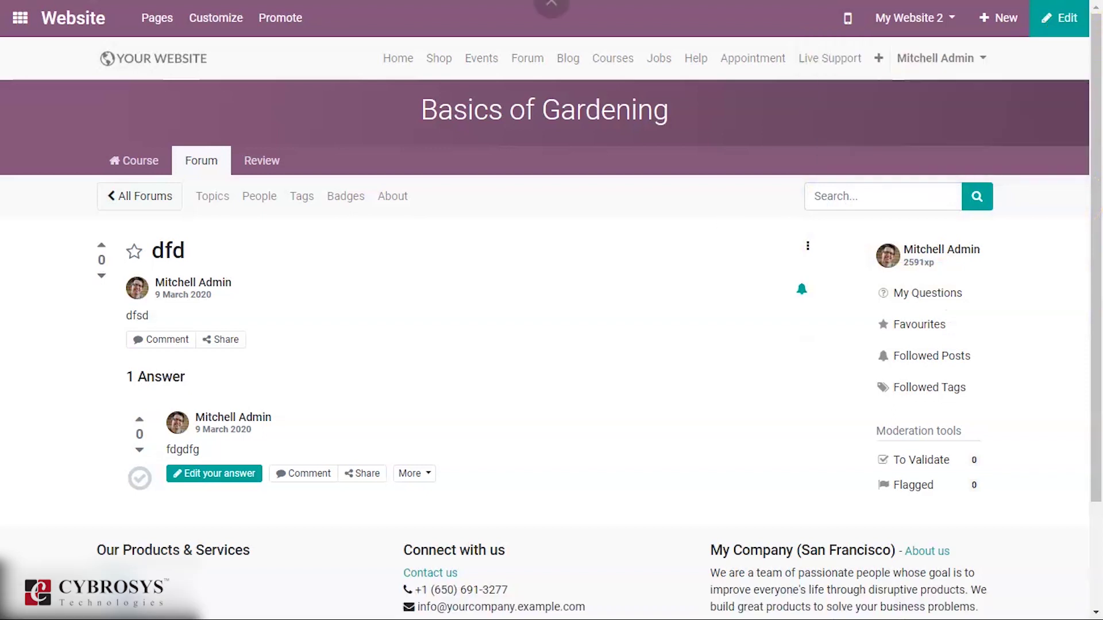
pyautogui.click(19, 22)
# Open eLearning by filtering the home menu with 'el', view the Courses report, then the Contents report.
pyautogui.write('el')
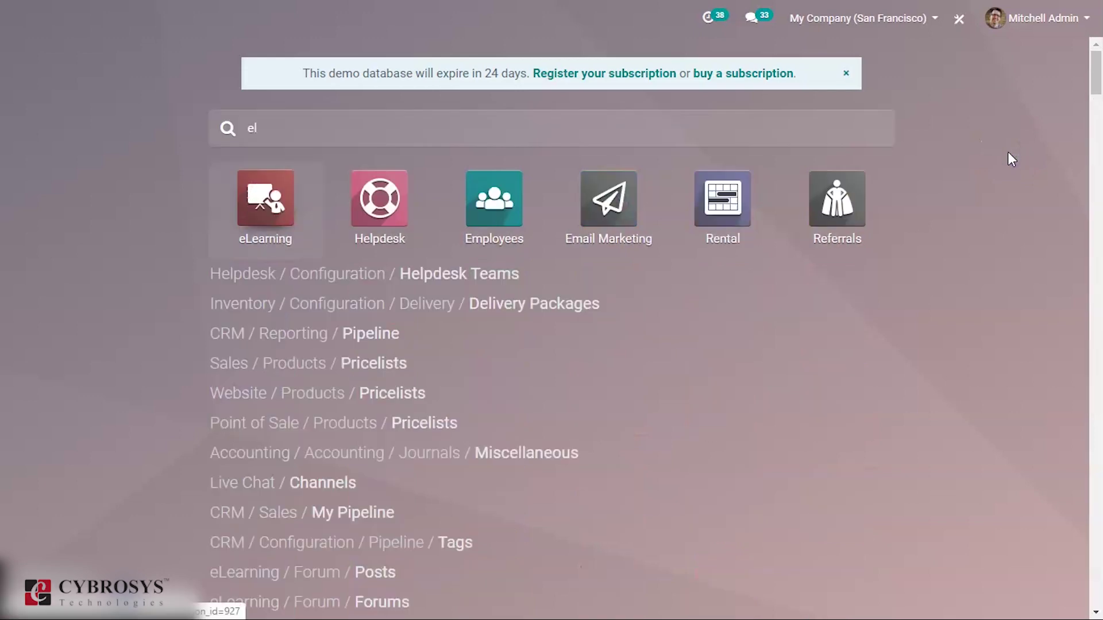
pyautogui.click(265, 198)
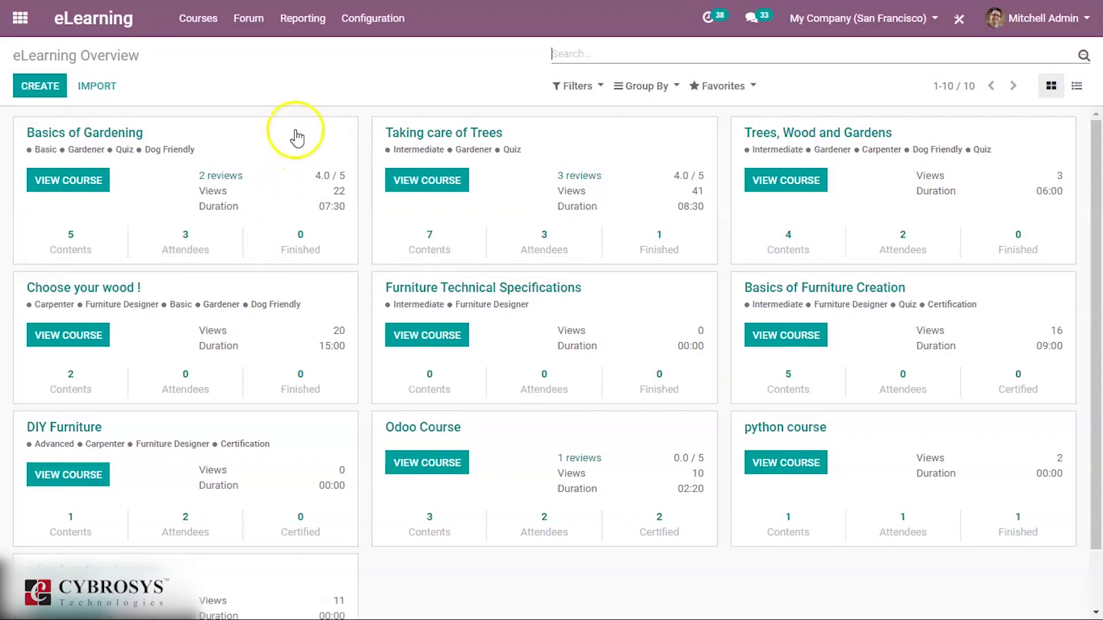
pyautogui.click(296, 20)
pyautogui.moveTo(379, 17)
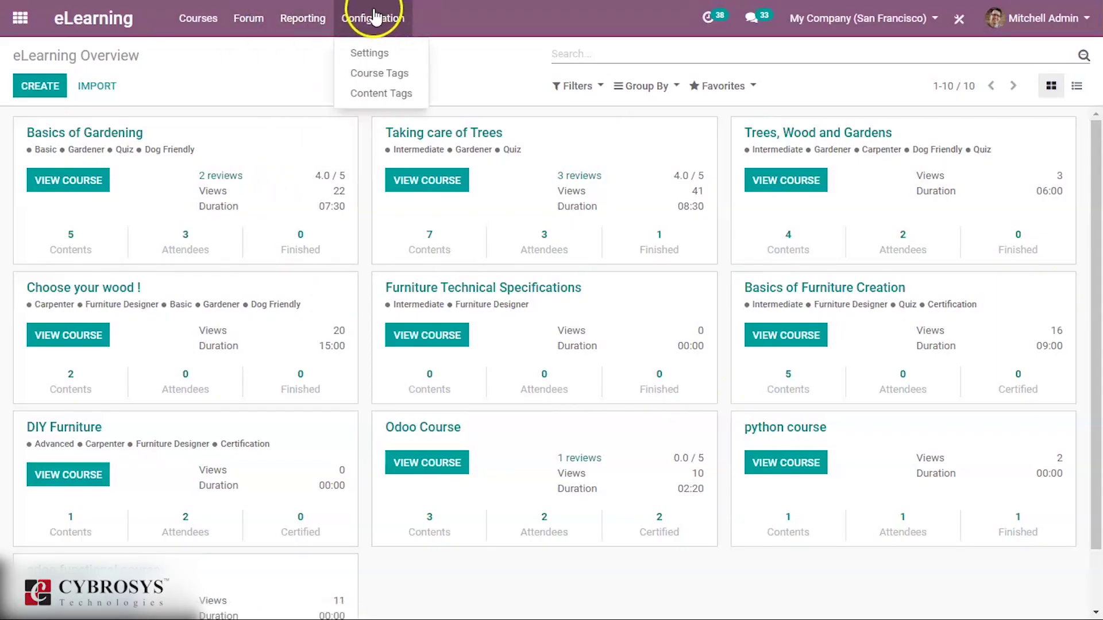
pyautogui.moveTo(315, 35)
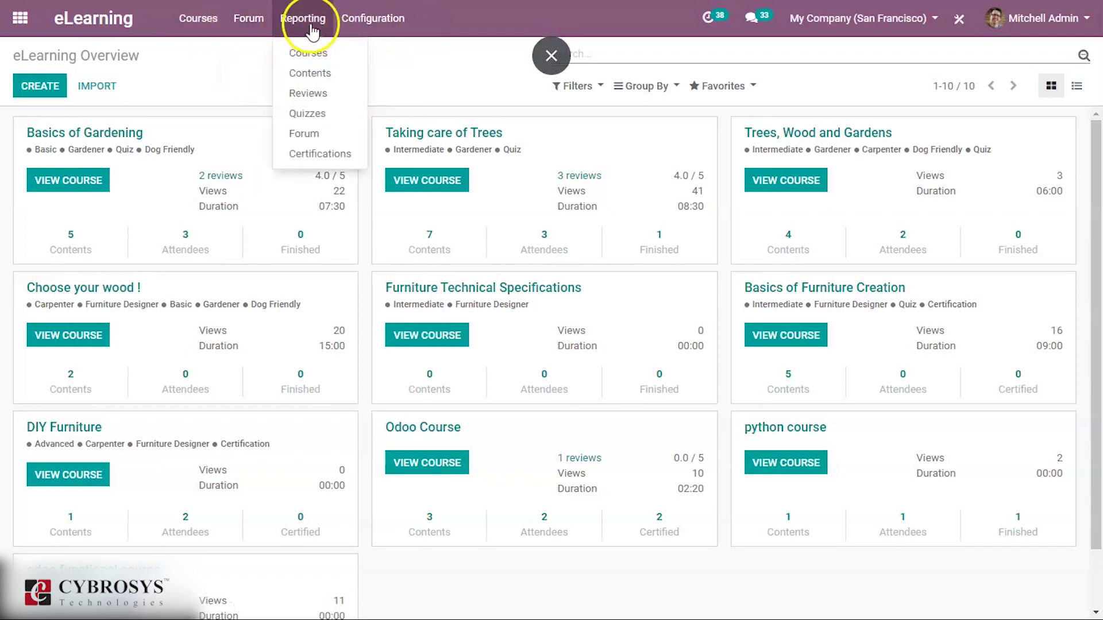
pyautogui.click(308, 52)
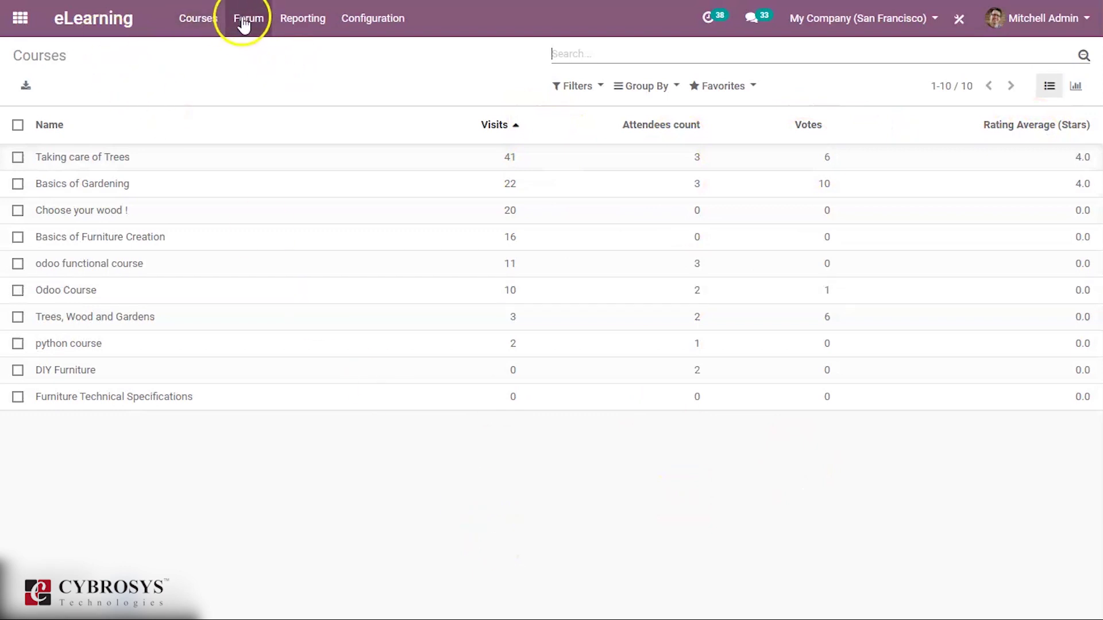
pyautogui.click(294, 23)
pyautogui.click(318, 78)
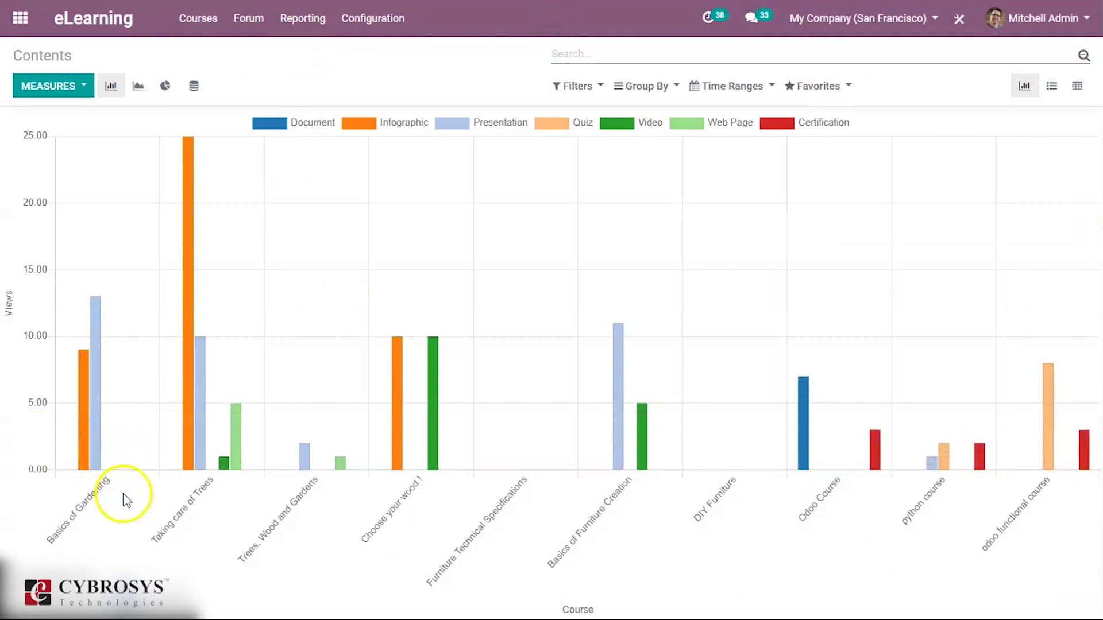
# Chart the Third attempt reward, Likes, First attempt reward, Number of Documents and Certifications measures.
pyautogui.click(84, 90)
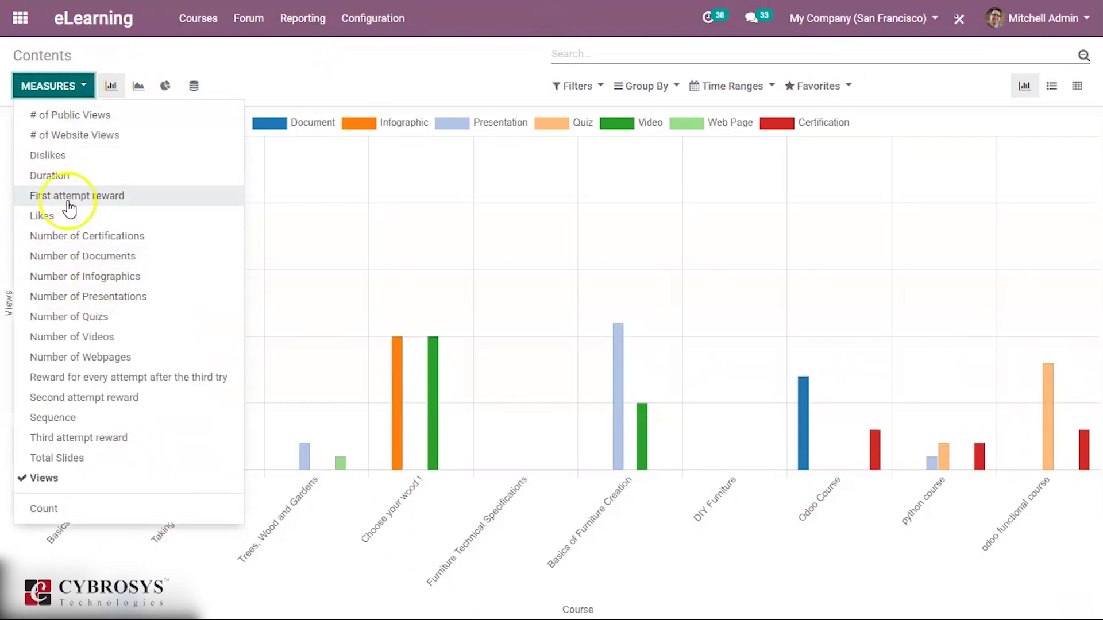
pyautogui.click(91, 438)
pyautogui.click(95, 215)
pyautogui.click(98, 197)
pyautogui.click(105, 256)
pyautogui.click(129, 236)
pyautogui.click(437, 75)
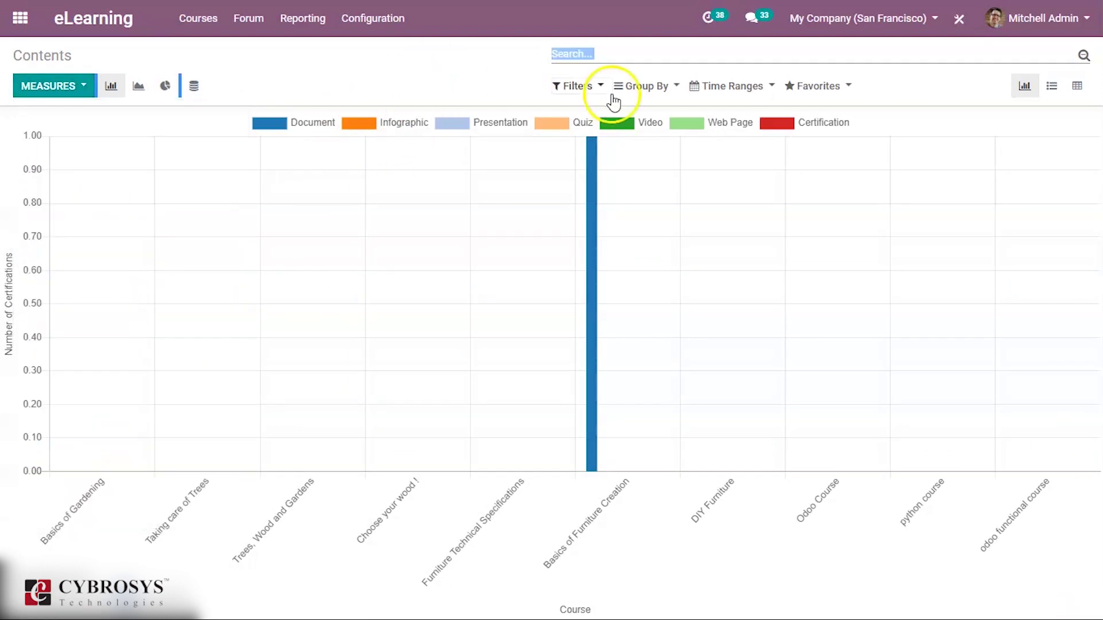
# Filter the Contents report to published items, briefly trying then removing archived and waiting-for-validation filters.
pyautogui.click(586, 91)
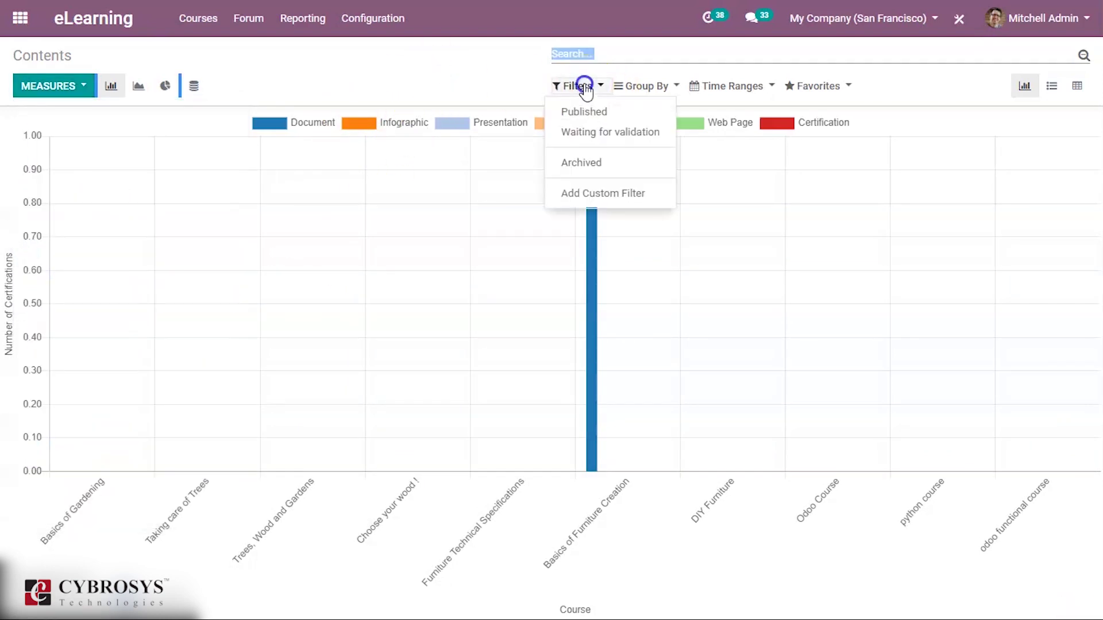
pyautogui.click(609, 110)
pyautogui.click(612, 162)
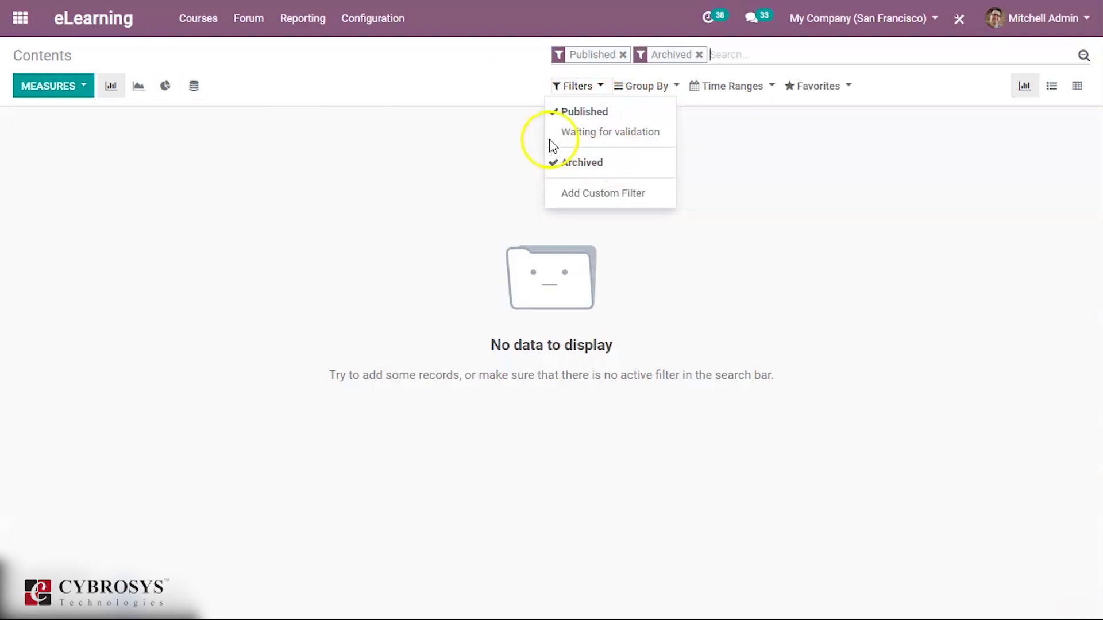
pyautogui.click(608, 133)
pyautogui.click(627, 138)
pyautogui.click(628, 163)
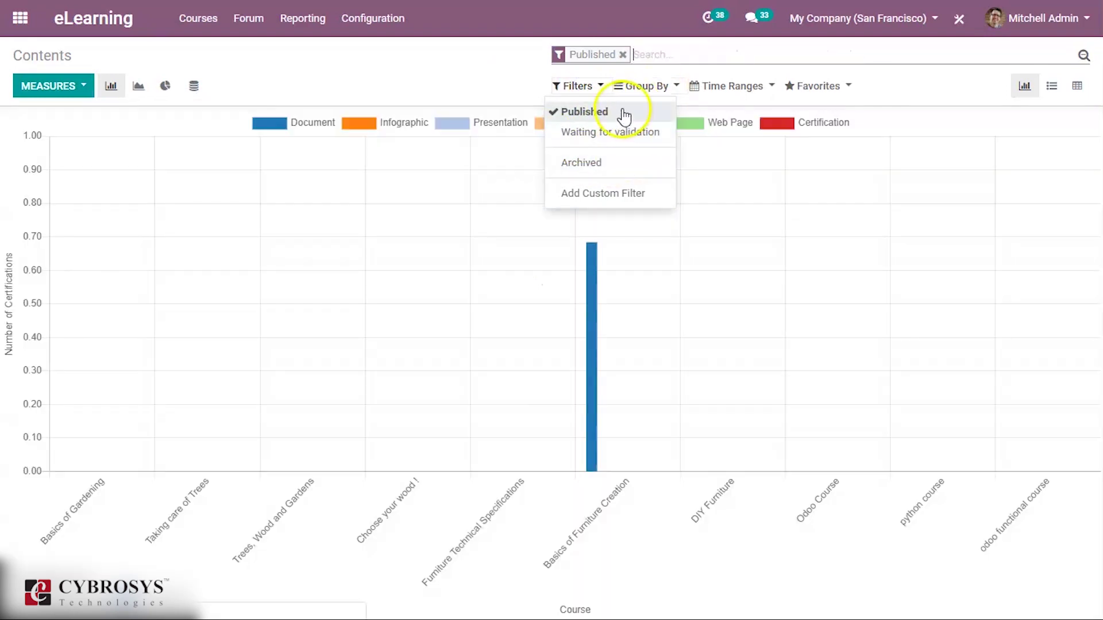
# Group the contents by Course then Category, and limit Publish Date to the last 5 years.
pyautogui.click(641, 86)
pyautogui.click(637, 111)
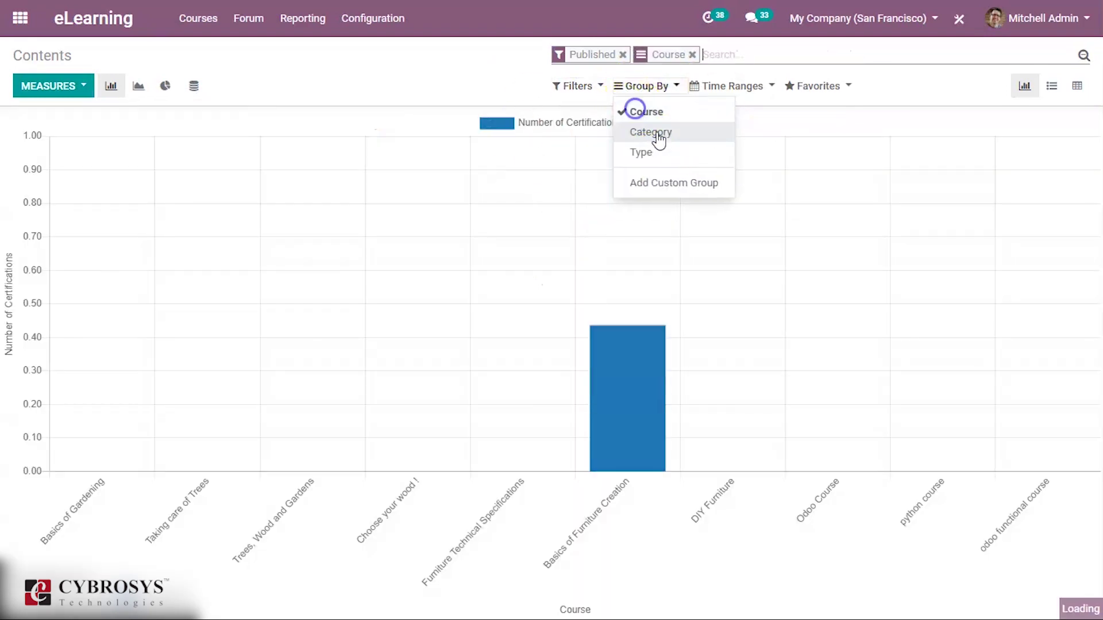
pyautogui.click(655, 133)
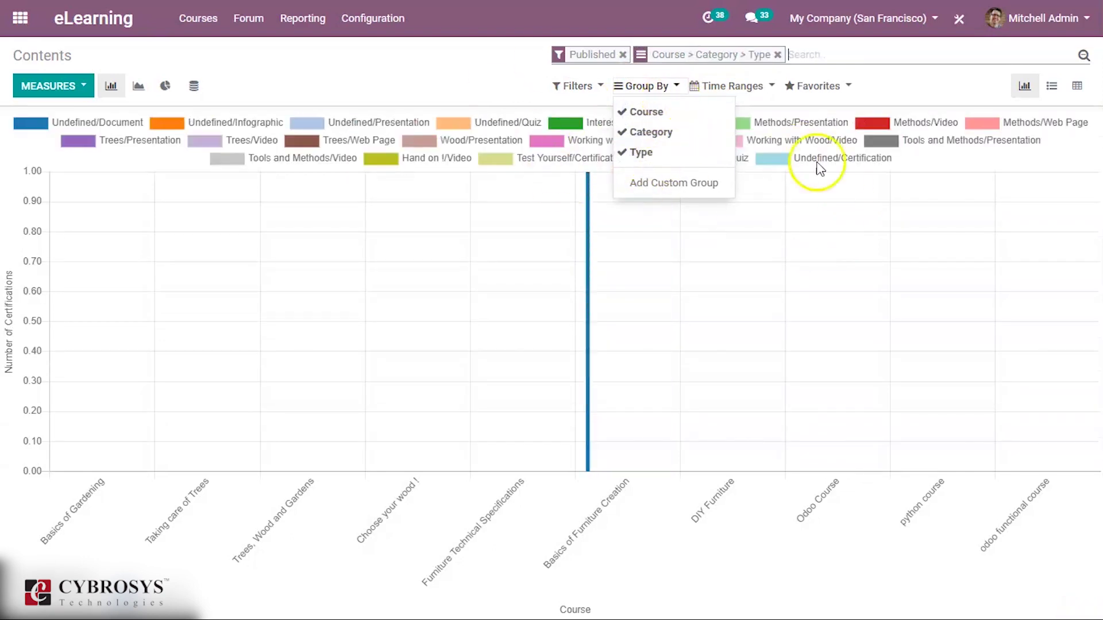
pyautogui.click(739, 87)
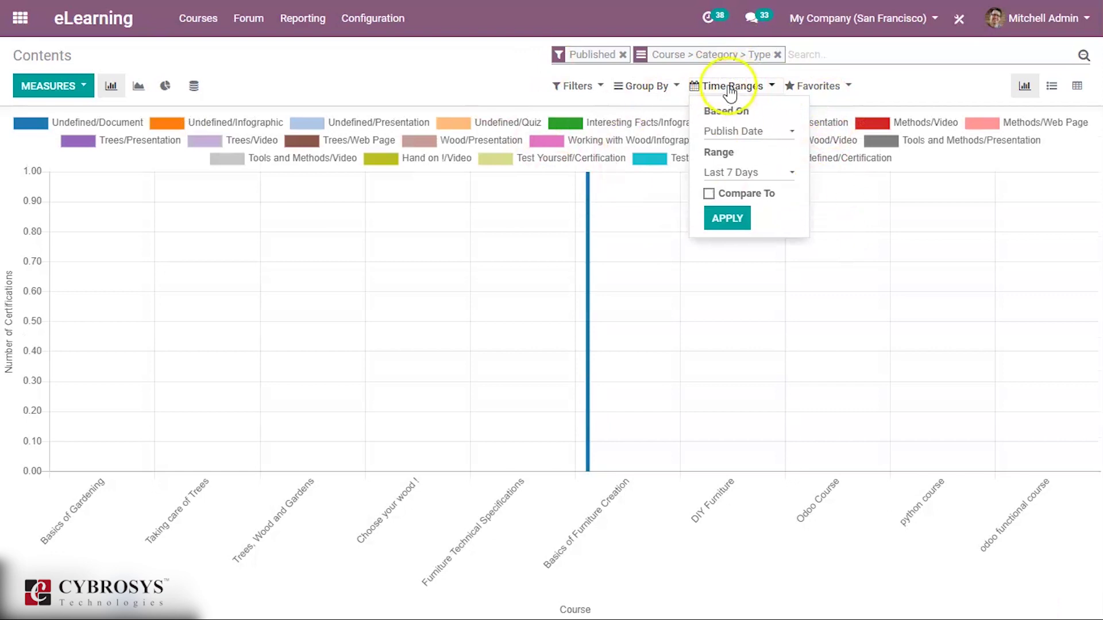
pyautogui.click(764, 170)
pyautogui.click(763, 227)
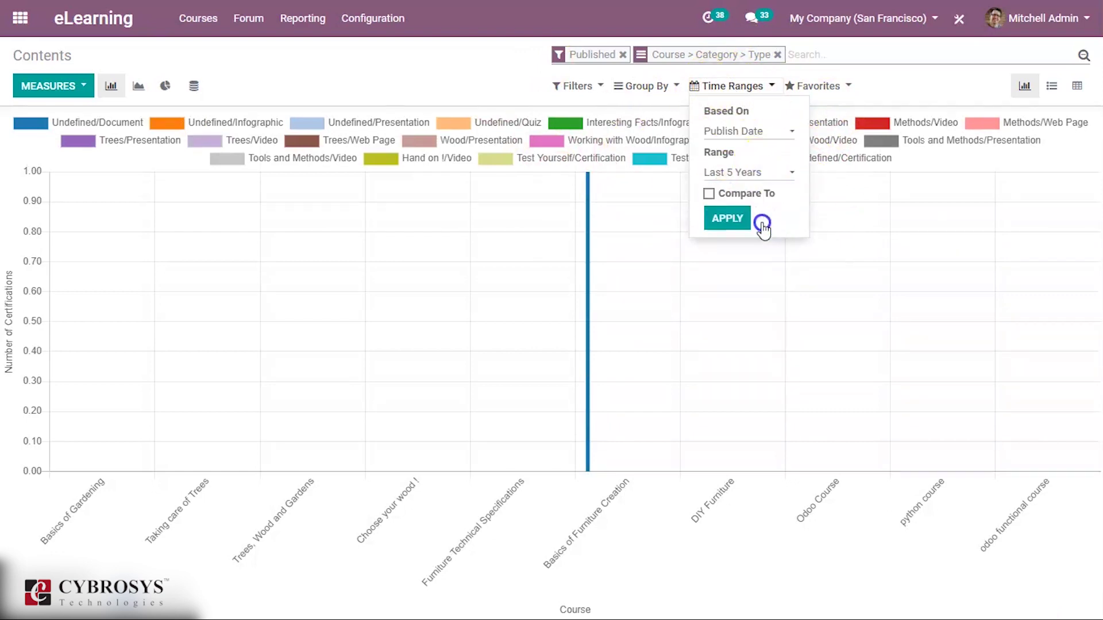
pyautogui.click(728, 218)
# Check the favourite searches, then view the contents as a list and as a pivot totalling 125 views.
pyautogui.click(832, 87)
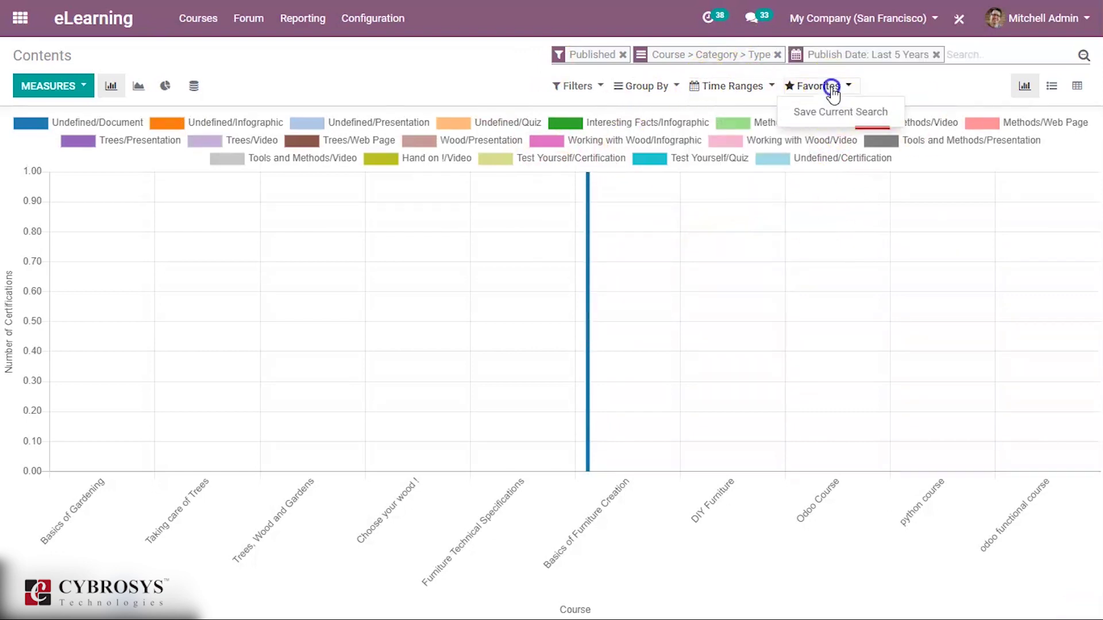
pyautogui.click(948, 99)
pyautogui.click(1049, 87)
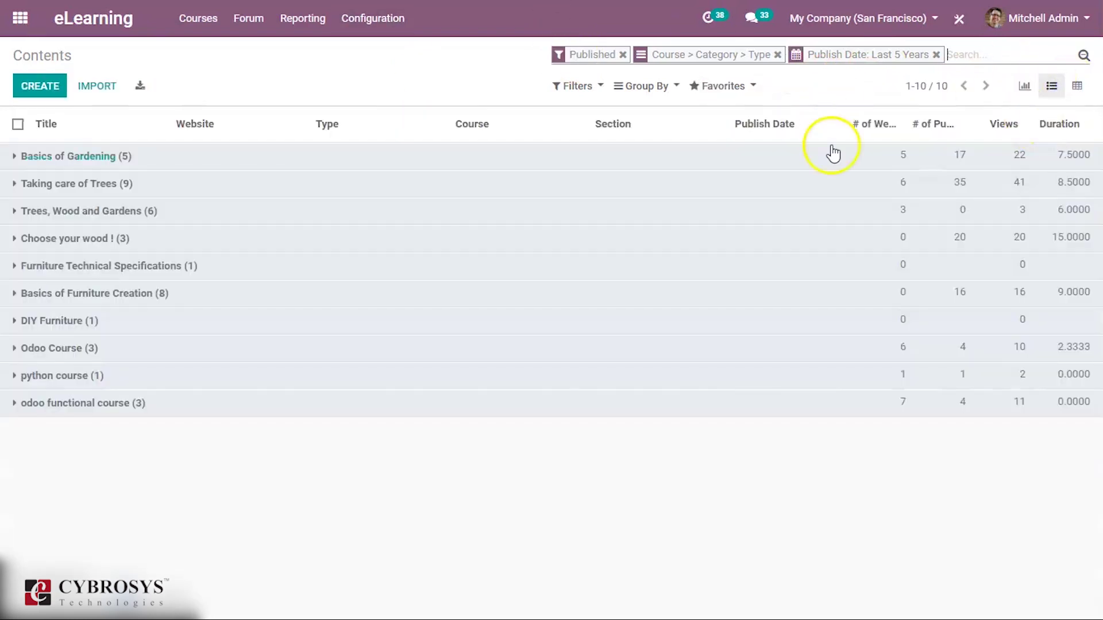
pyautogui.click(1077, 87)
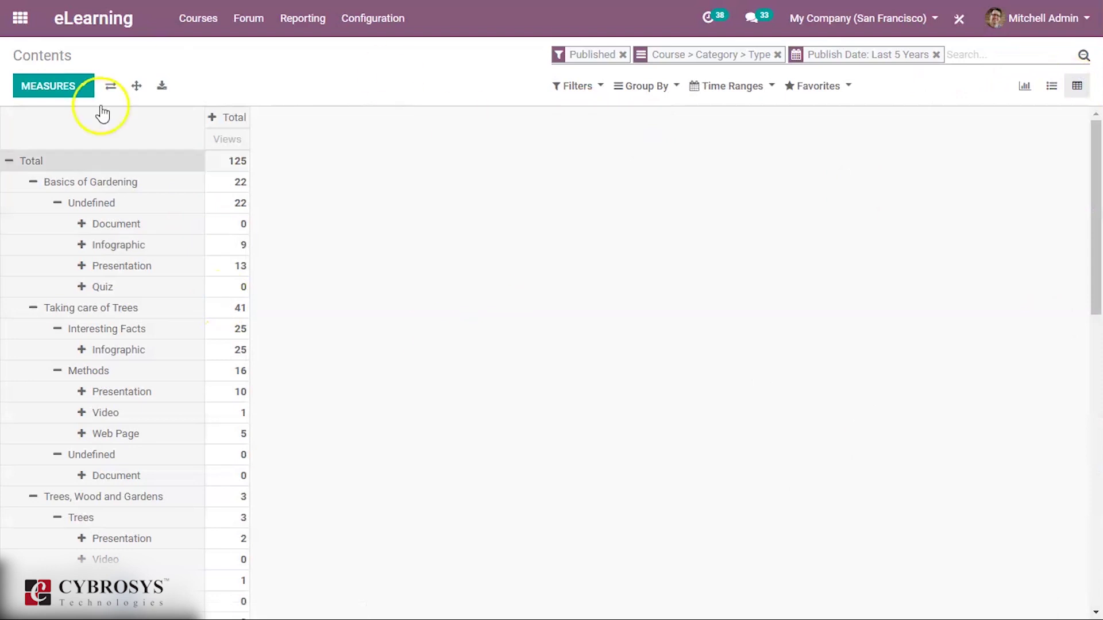
pyautogui.click(322, 22)
pyautogui.click(308, 91)
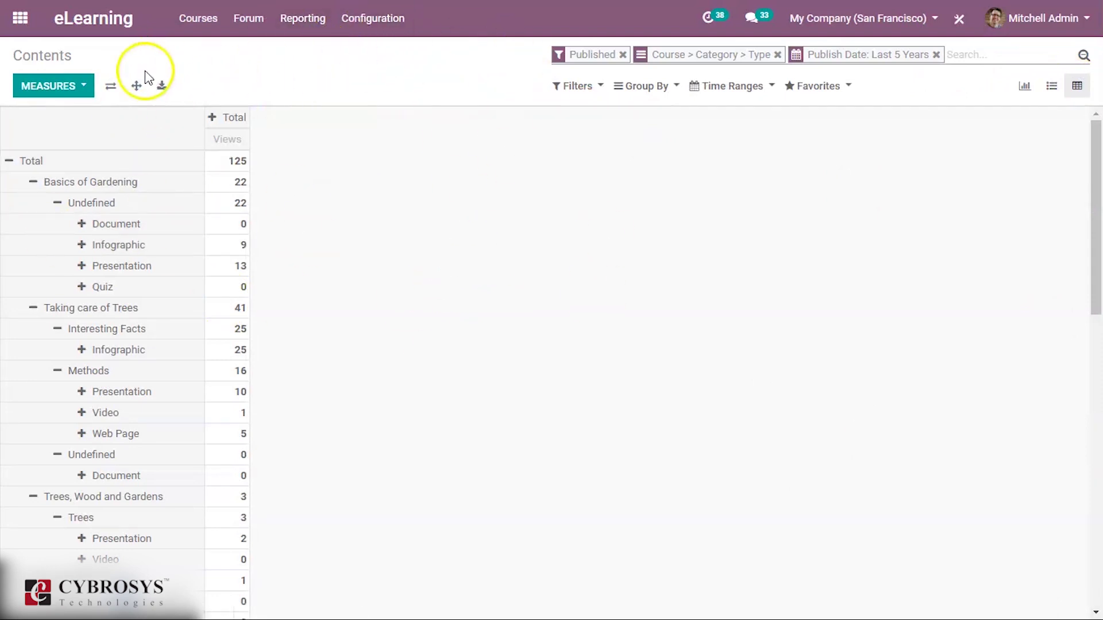
pyautogui.click(307, 17)
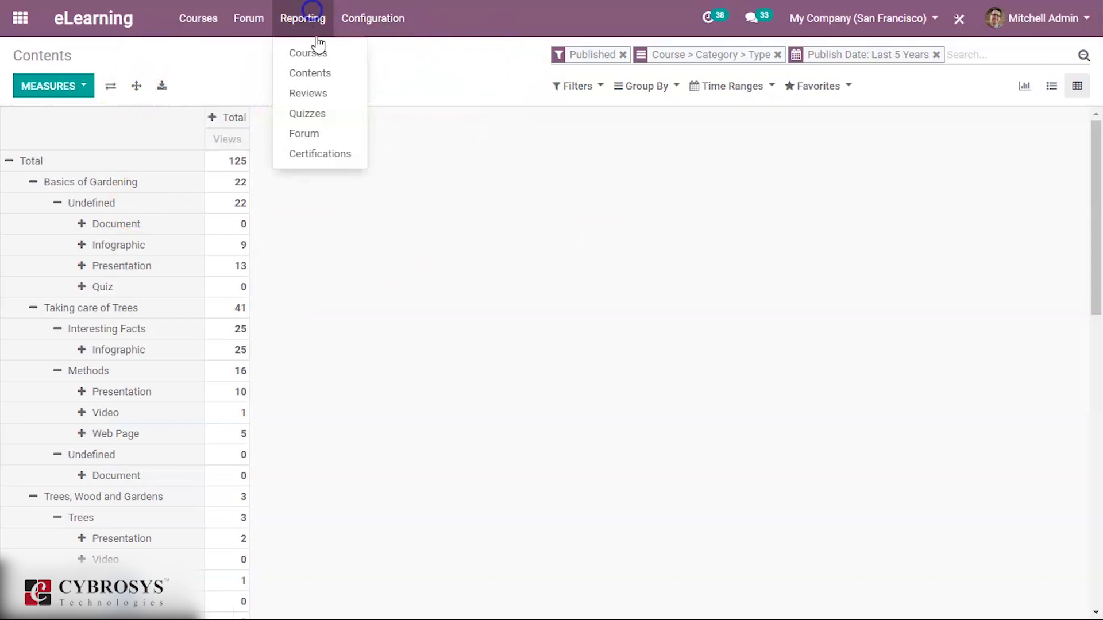
# Open the Reviews report and chart the Count of ratings instead of the rating number.
pyautogui.click(314, 96)
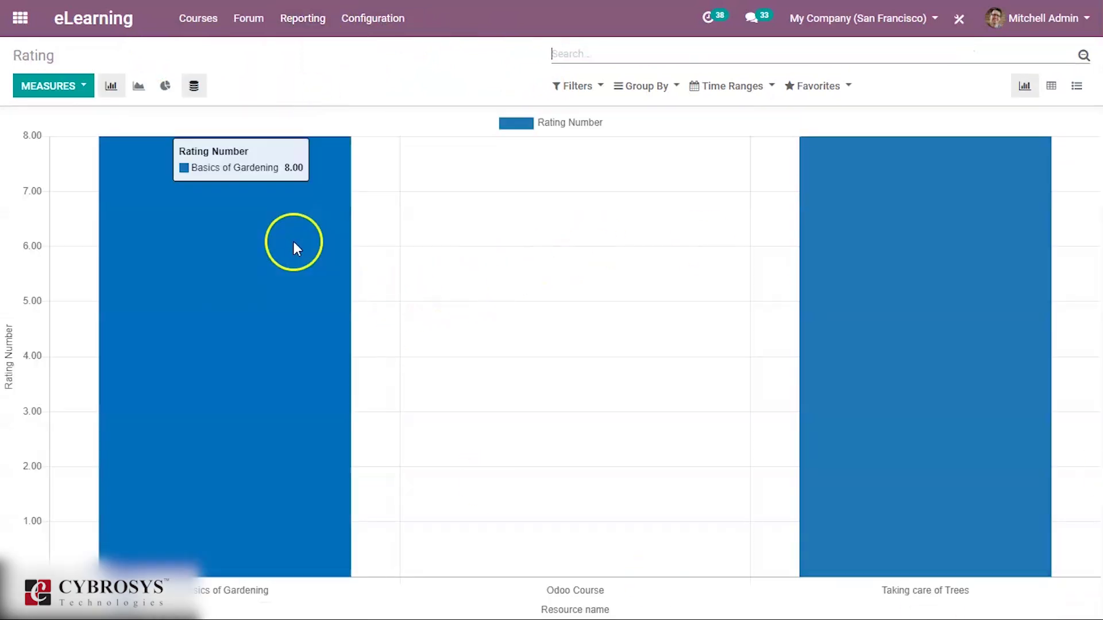
pyautogui.click(51, 85)
pyautogui.click(81, 136)
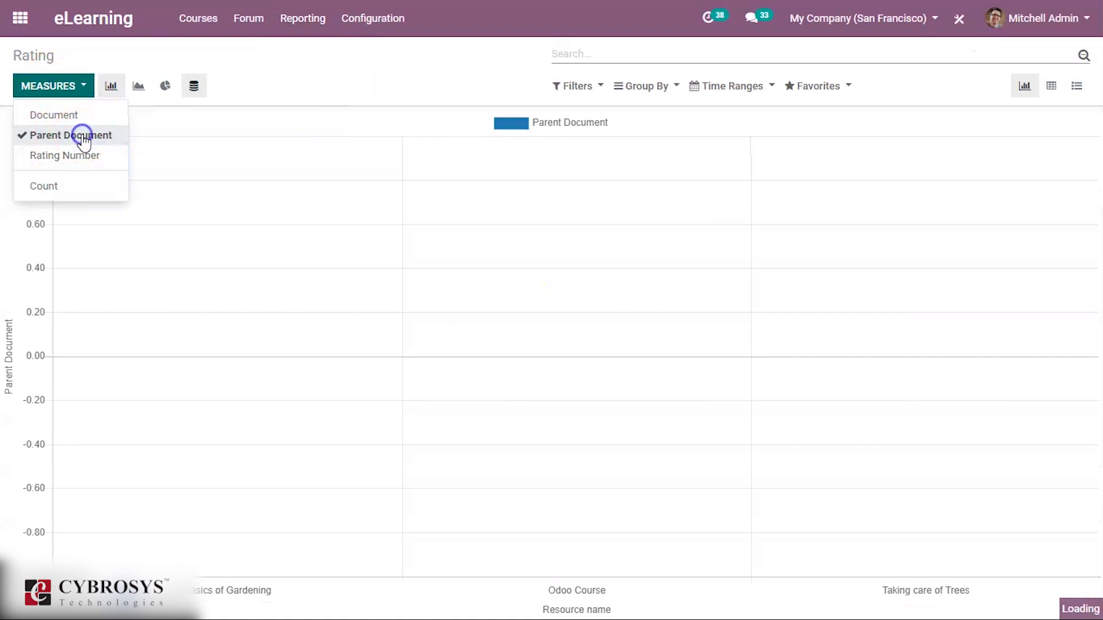
pyautogui.click(69, 156)
pyautogui.click(66, 186)
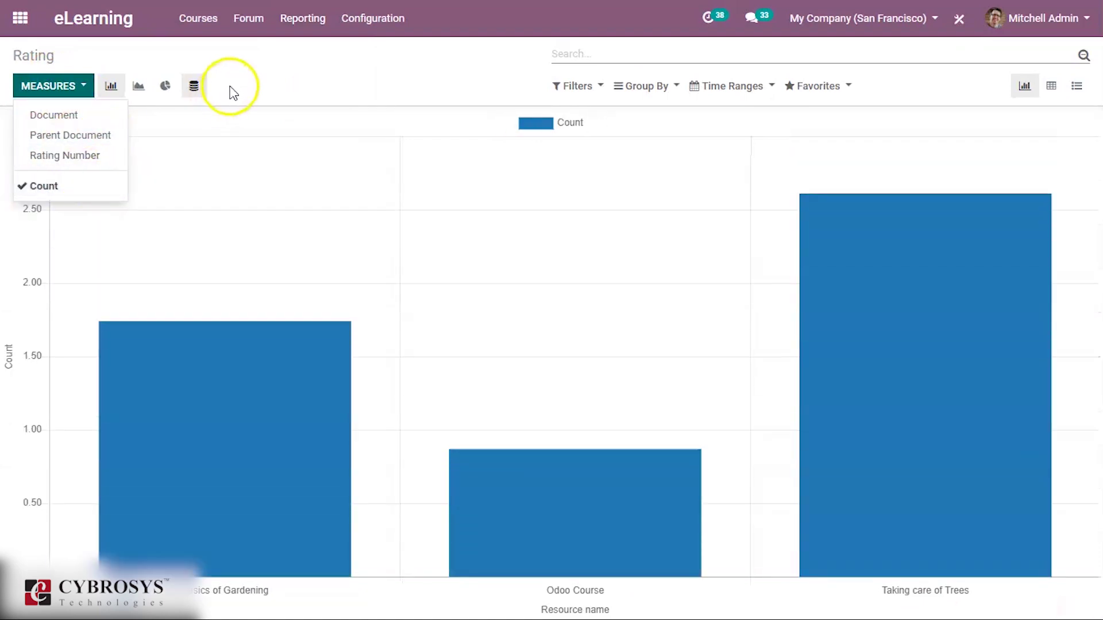
pyautogui.click(232, 92)
# View the ratings as pivot and list, then open the Quizzes report listing 16 questions.
pyautogui.click(1057, 87)
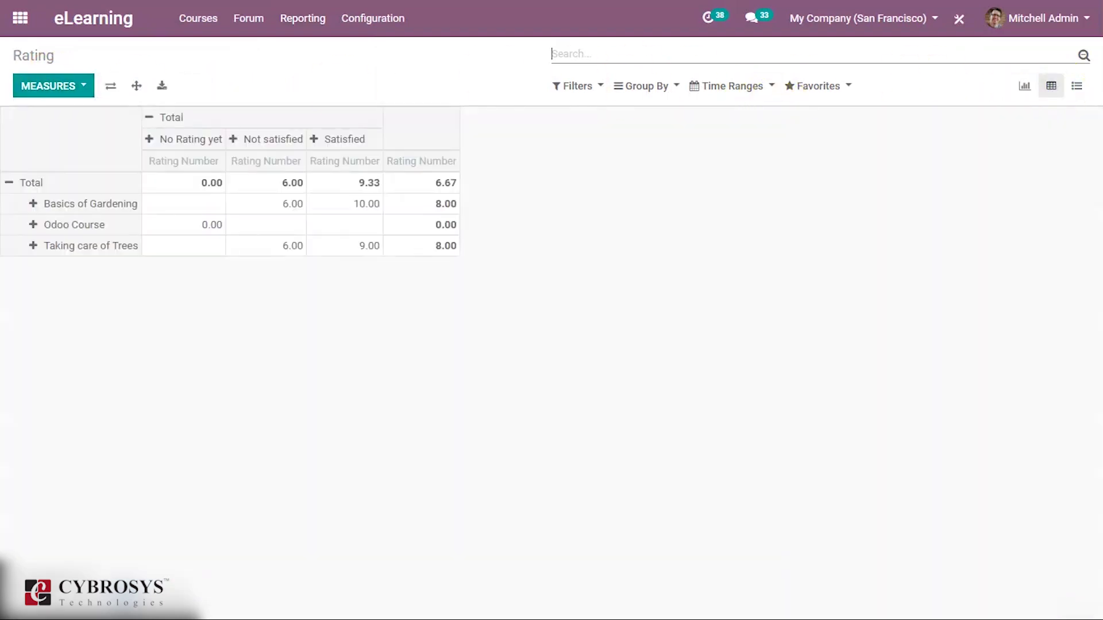
pyautogui.click(1086, 90)
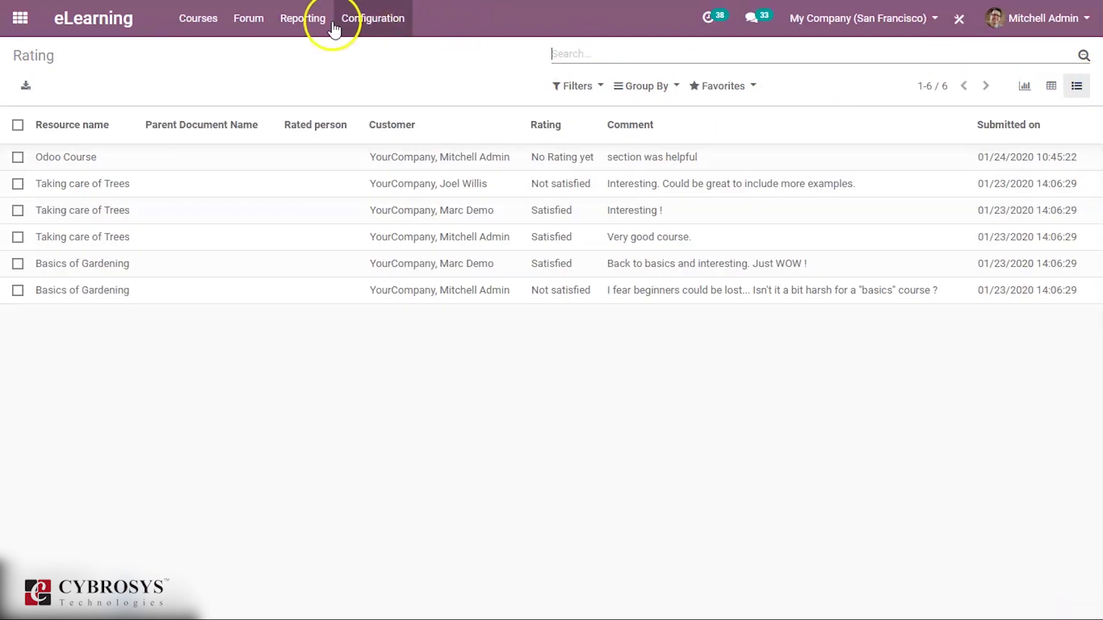
pyautogui.click(305, 20)
pyautogui.click(298, 118)
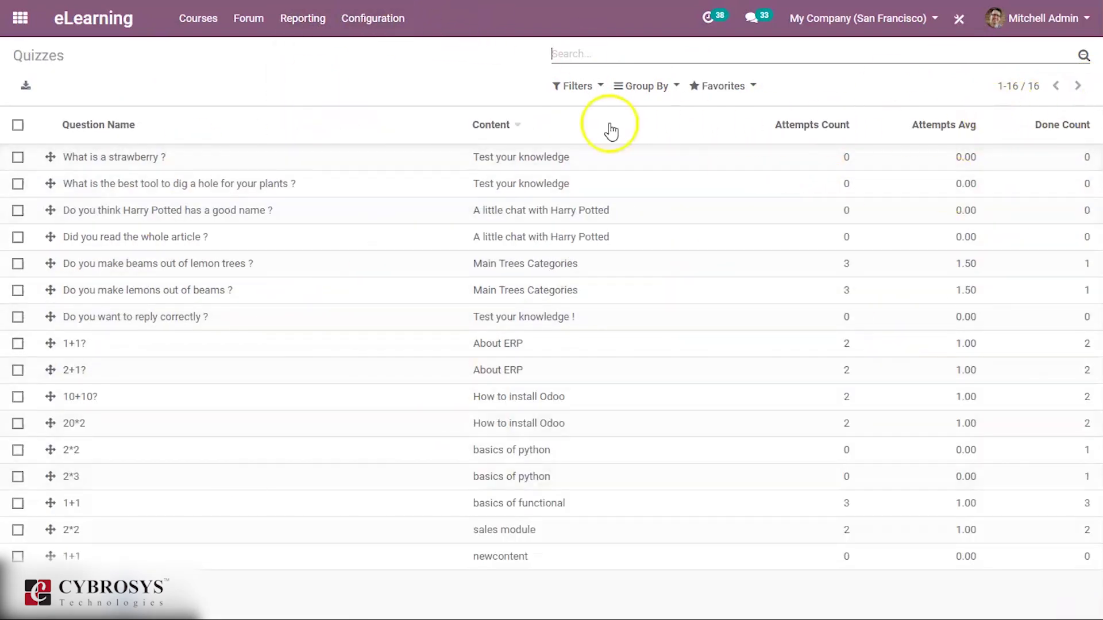
pyautogui.click(281, 19)
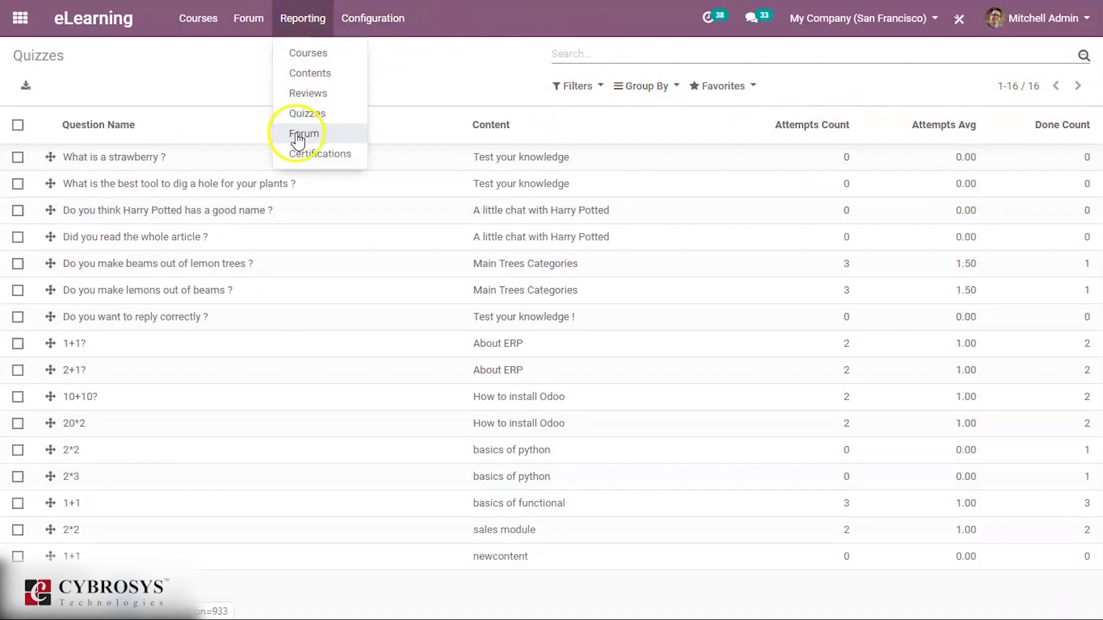
# Review the Forum posts chart, then open the Certifications report showing six certifications.
pyautogui.click(299, 138)
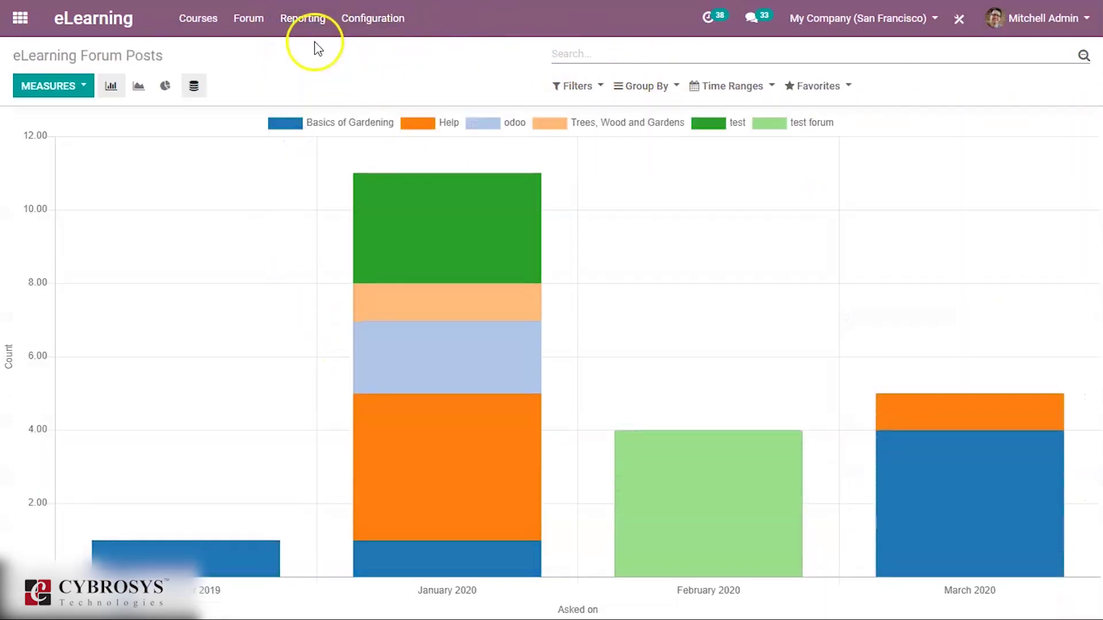
pyautogui.click(308, 28)
pyautogui.click(309, 135)
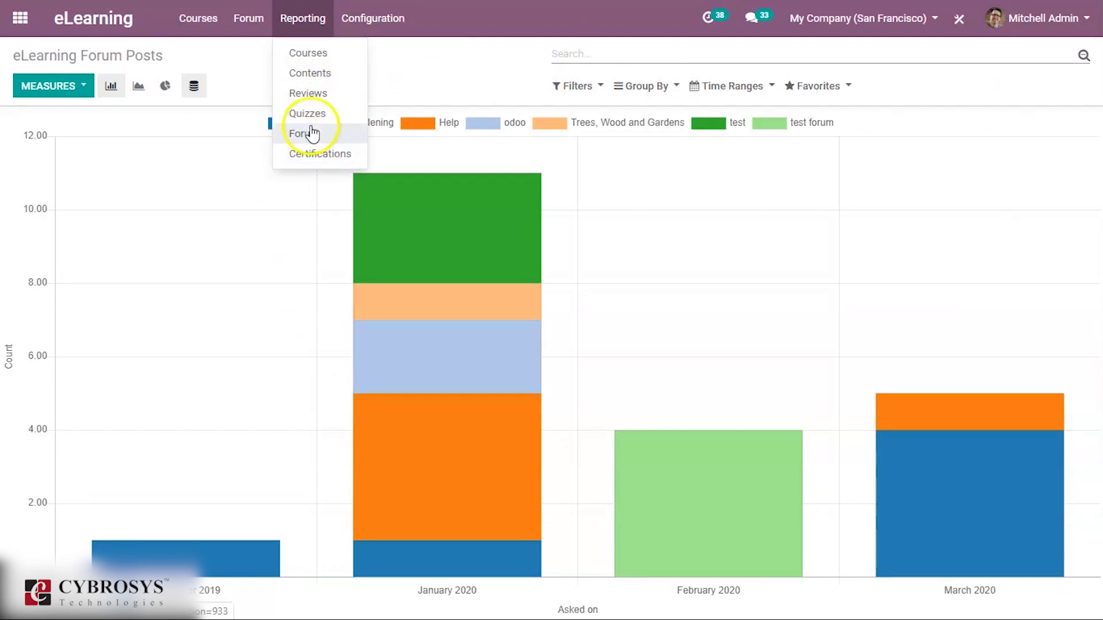
pyautogui.click(304, 20)
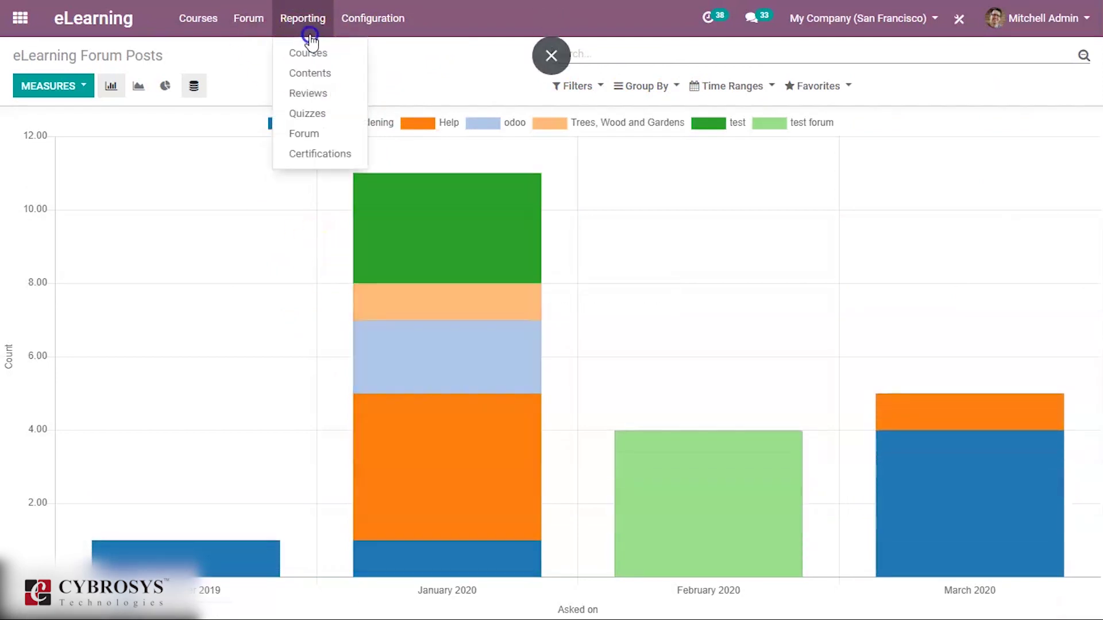
pyautogui.click(315, 154)
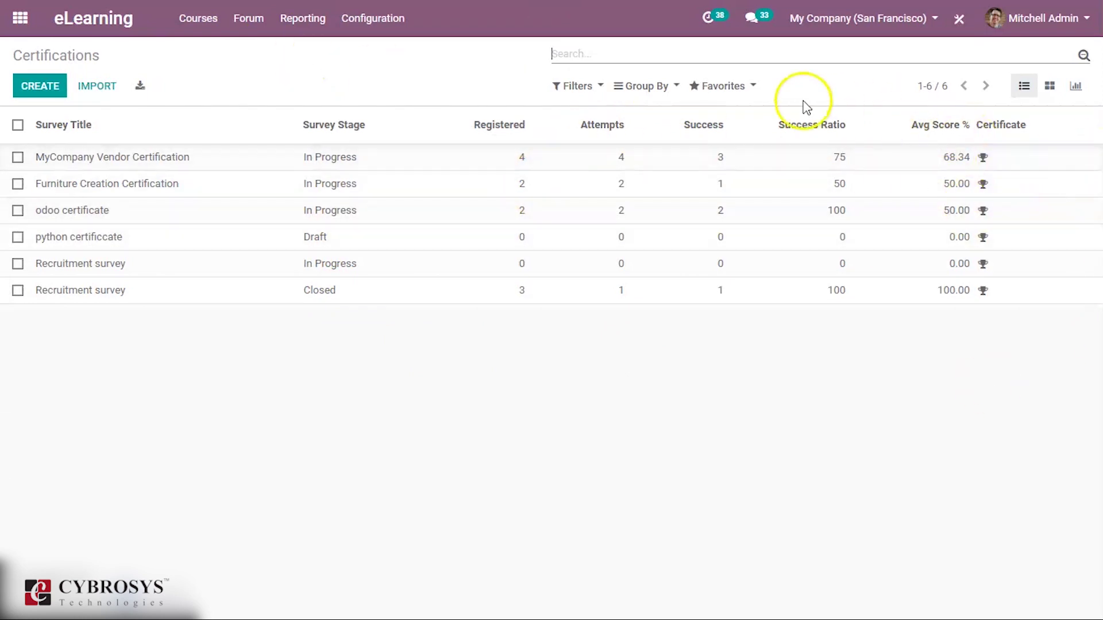
pyautogui.click(310, 29)
pyautogui.click(426, 89)
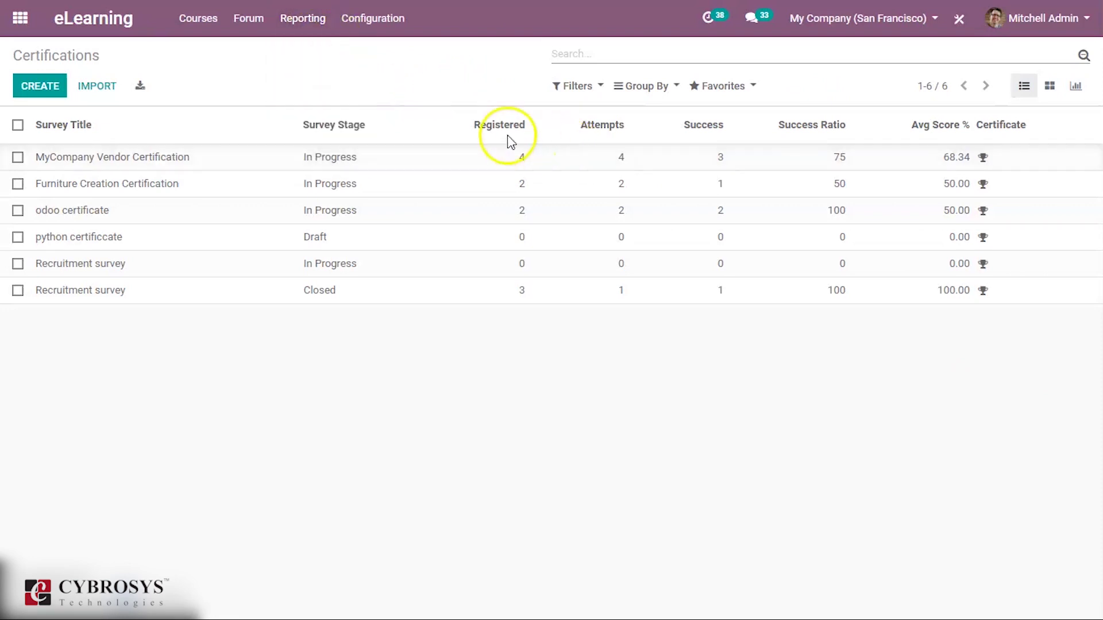